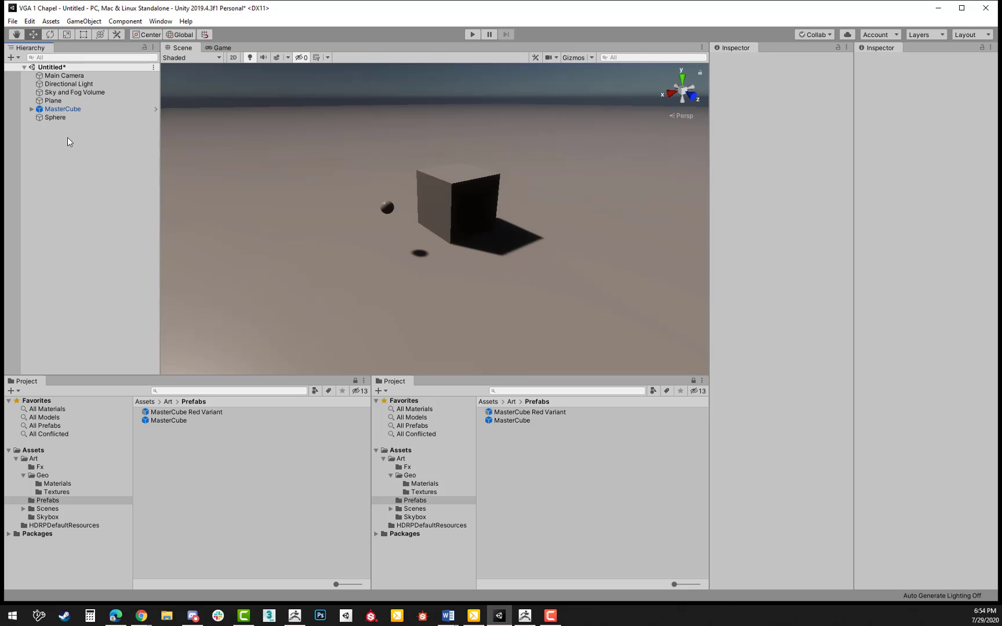
Create an empty object in the scene and name it Sphere AnimationMaster.
right_click(64, 144)
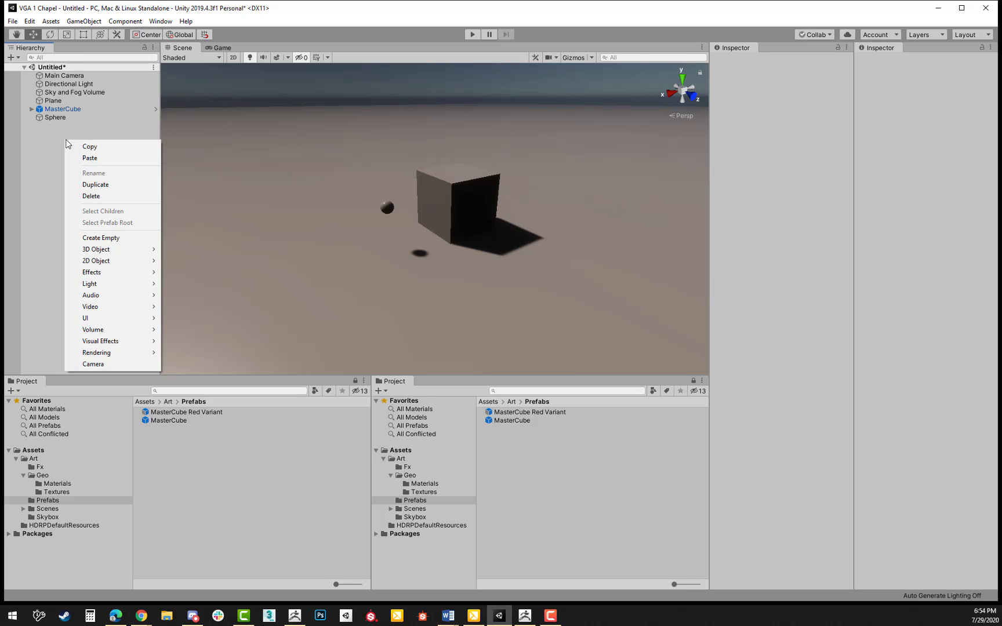
left_click(104, 237)
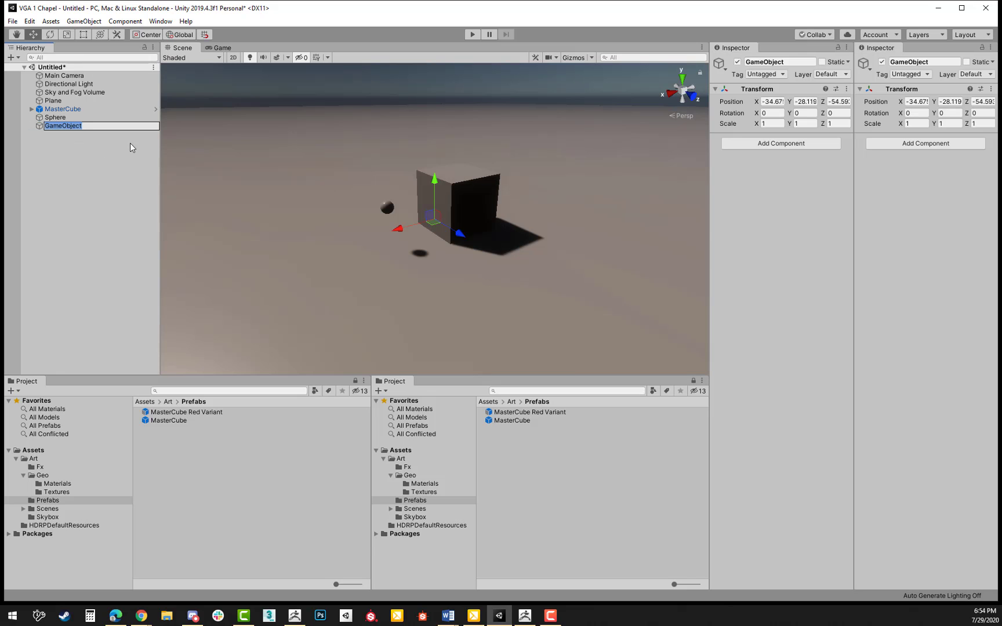
type("Sp")
type("here ")
type("Rota")
key("BackSpace")
key("BackSpace")
key("BackSpace")
key("BackSpace")
type("AnimationMaster")
key("Return")
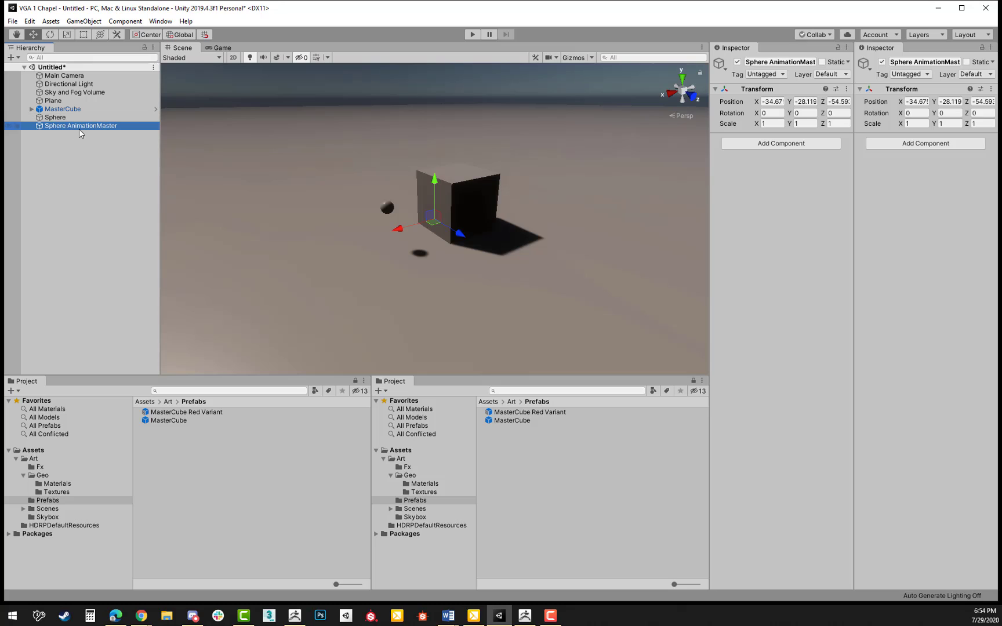
Set the position of Sphere AnimationMaster to 0, 0, 0 and make the Sphere its child.
left_click(773, 102)
type("0")
key("Tab")
type("0")
key("Tab")
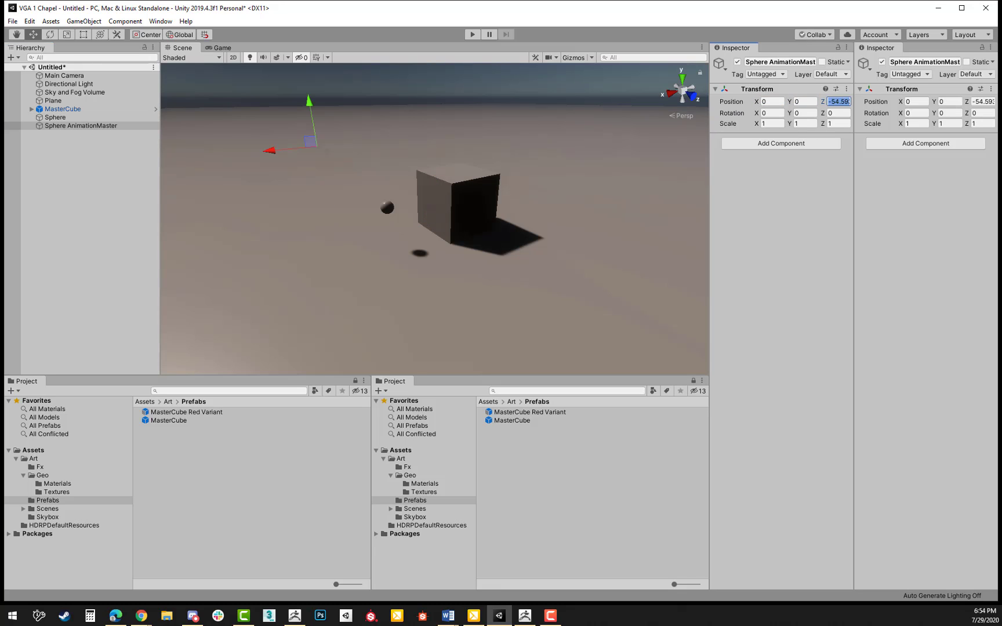
type("0")
key("Tab")
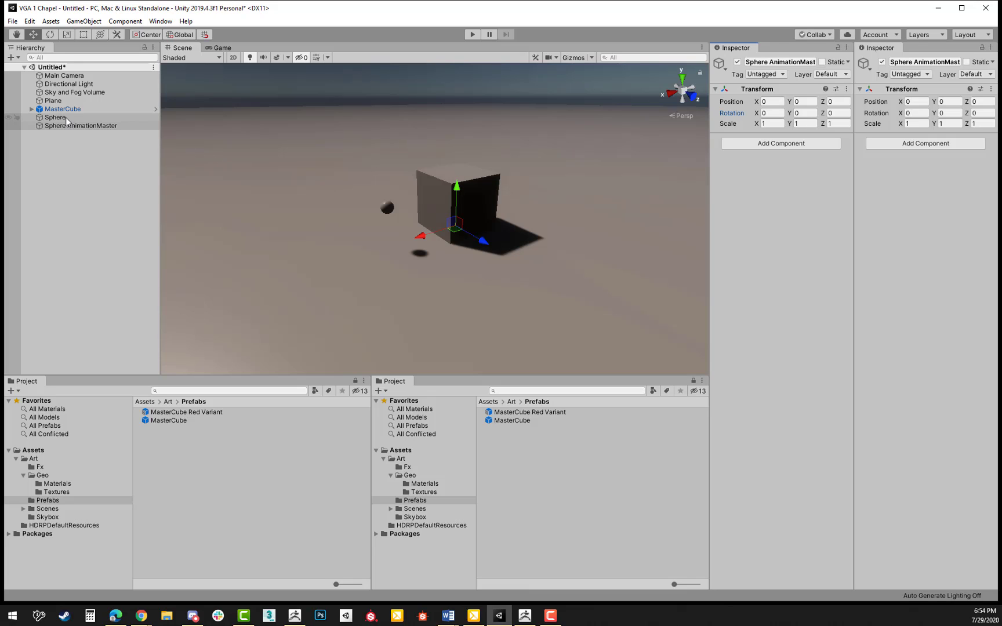
left_click_drag(64, 121, 76, 127)
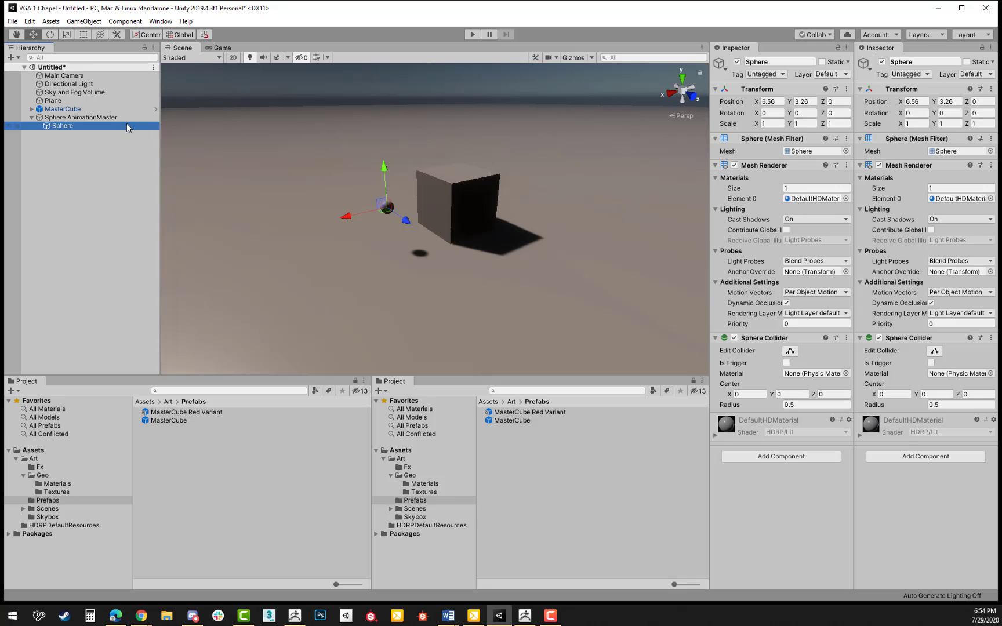
Switch the transform handle to Pivot mode and test-rotate Sphere AnimationMaster around its own pivot, undoing the rotation.
left_click(85, 117)
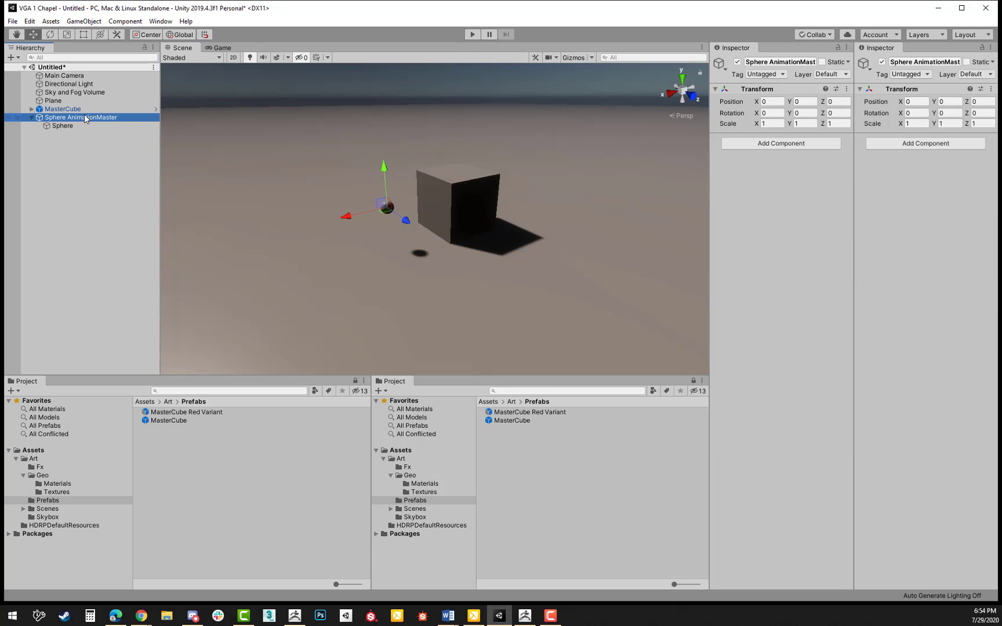
key("e")
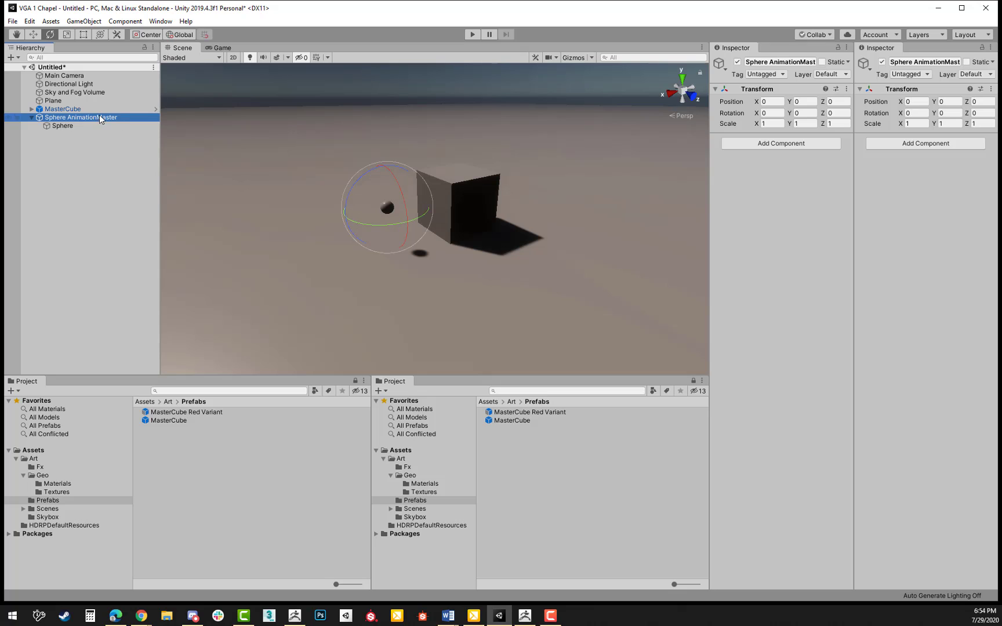
left_click(142, 35)
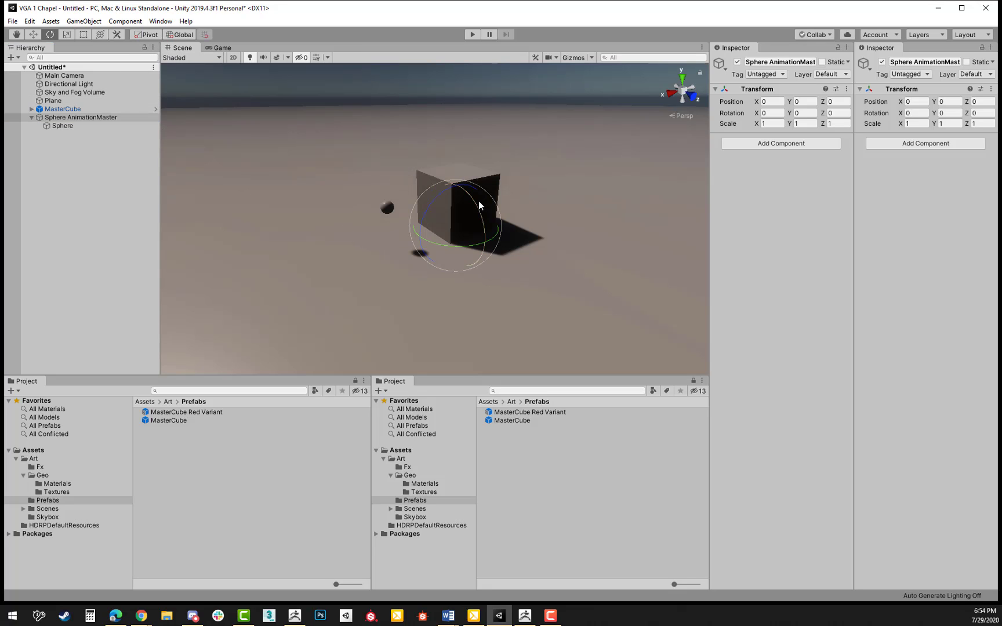
left_click_drag(469, 243, 511, 170)
key("ctrl+z")
Open the Animation window for Sphere AnimationMaster and move it up over the lower part of the scene view.
left_click(154, 23)
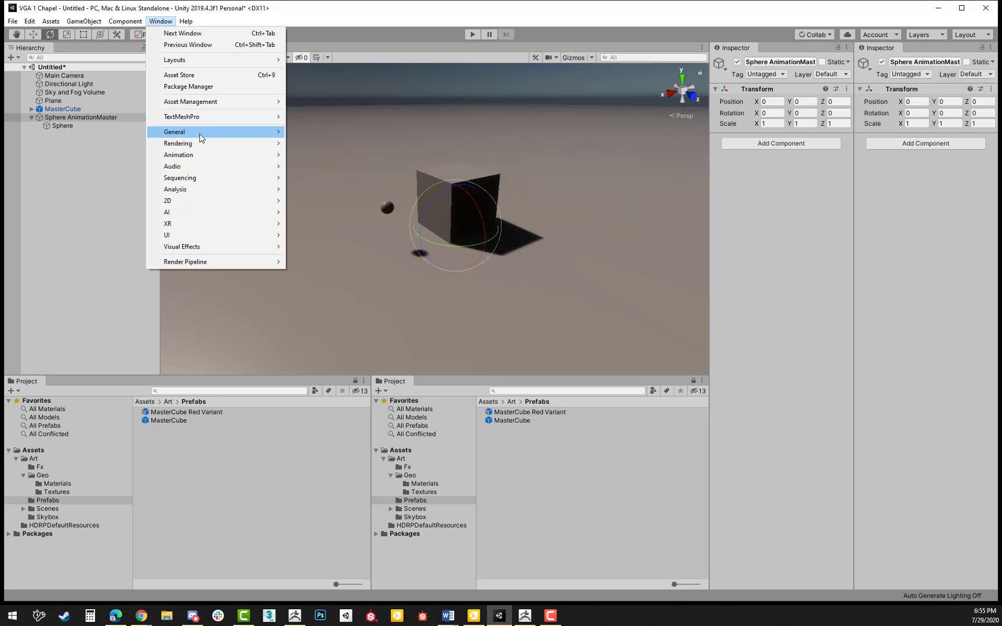
mouse_move(200, 137)
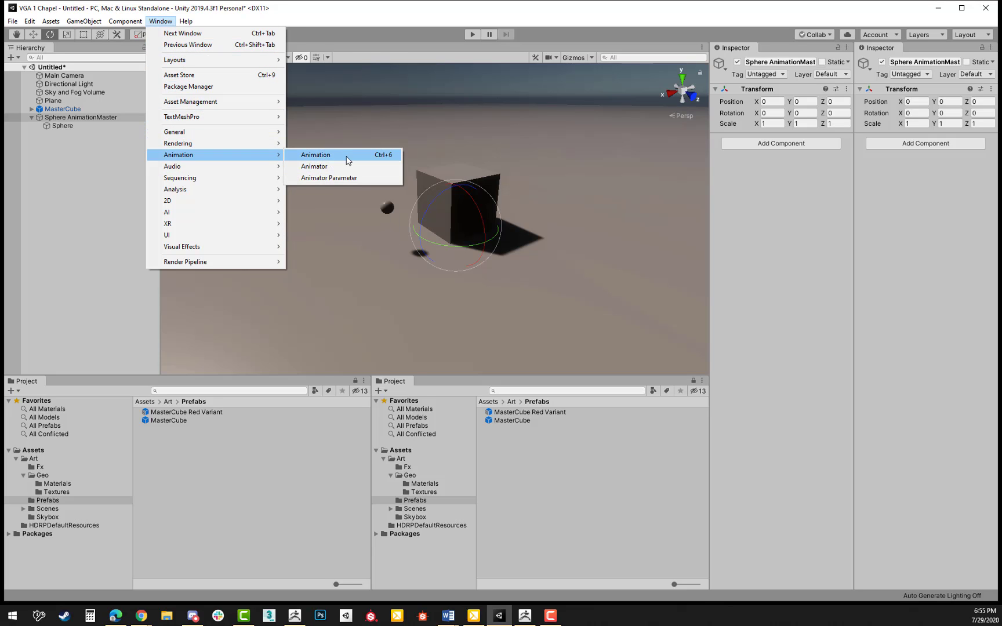
left_click(346, 155)
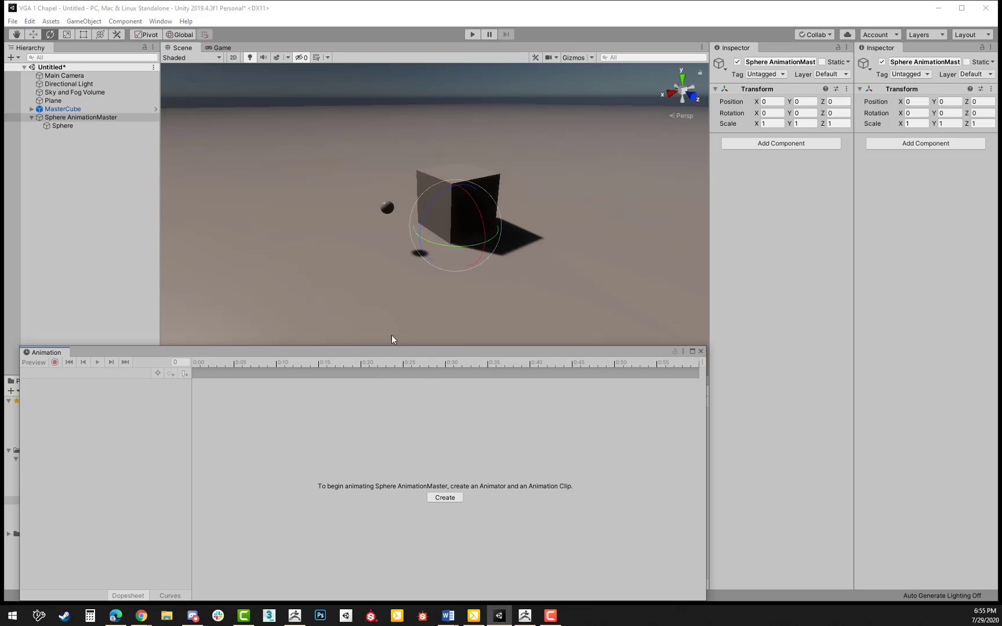
left_click_drag(396, 354, 453, 287)
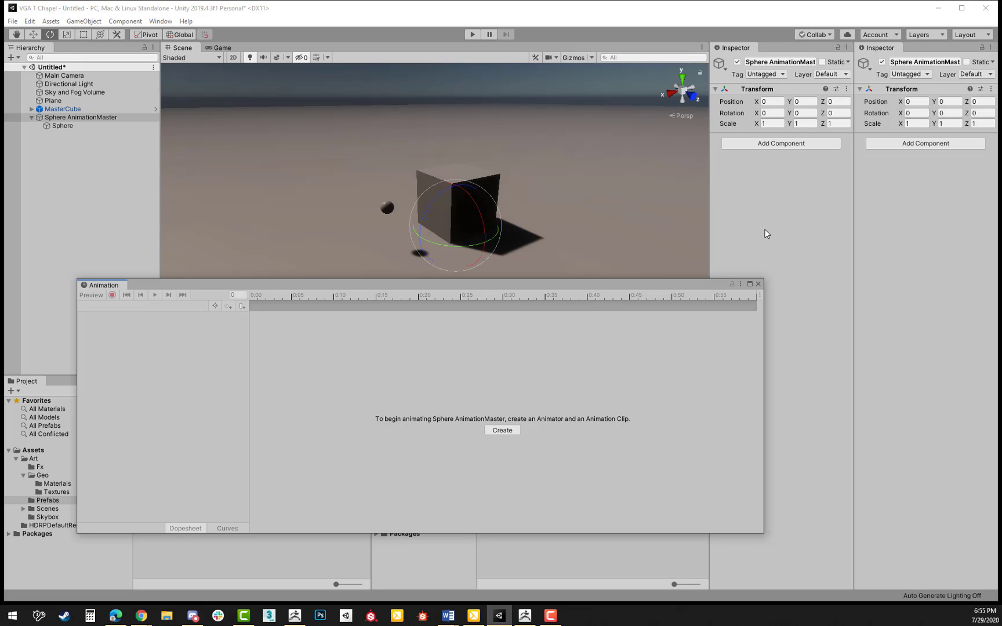
Close the duplicate Inspector and shift the Animation window so it sits beside the remaining one.
right_click(740, 50)
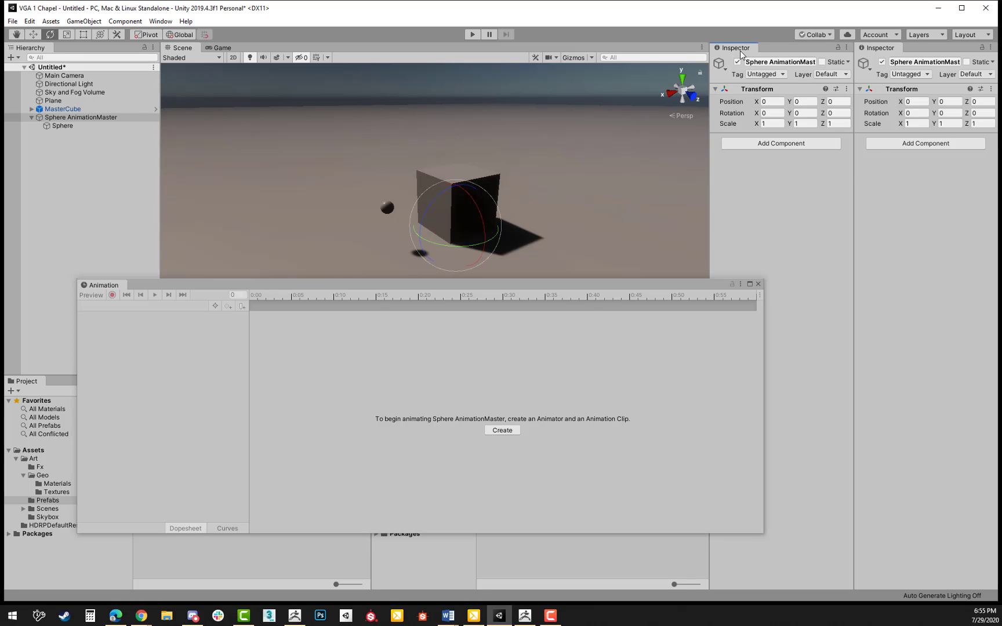
left_click(771, 137)
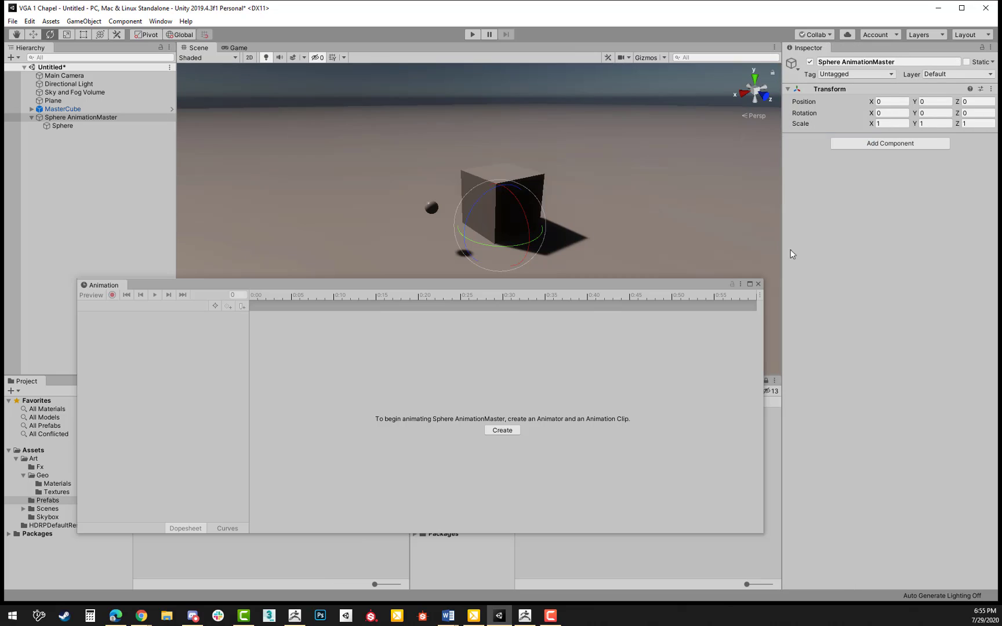
left_click_drag(602, 293, 627, 291)
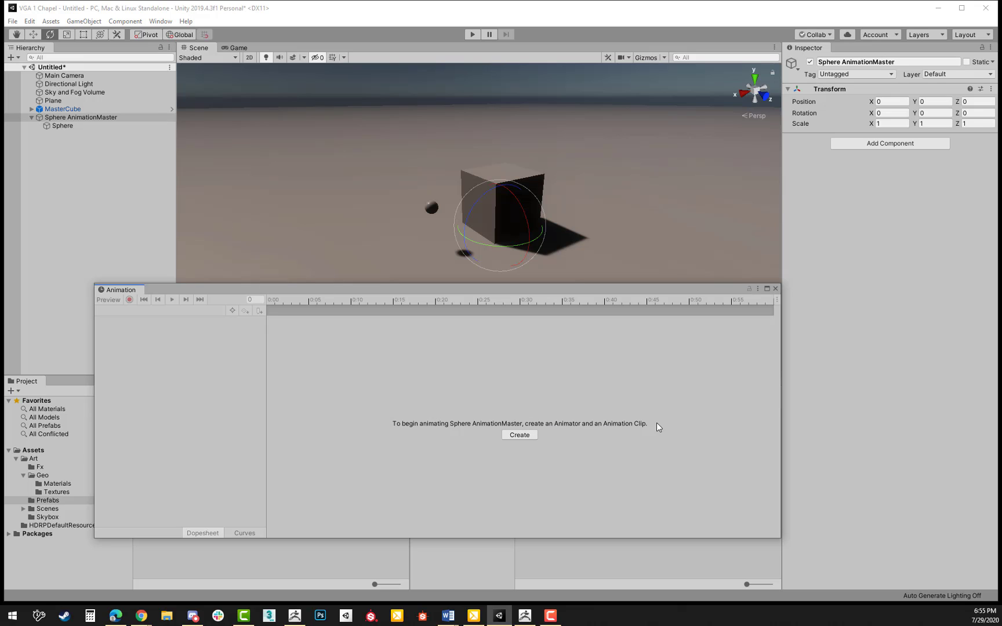
Start creating an animation clip for Sphere AnimationMaster and name the file MasterRotator.anim.
left_click(525, 434)
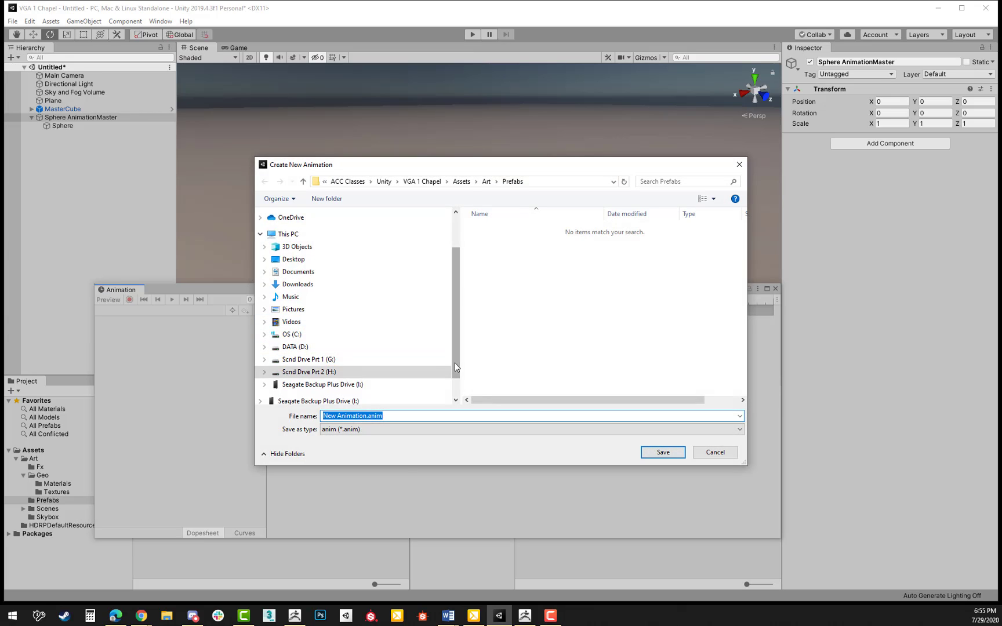
left_click(366, 415)
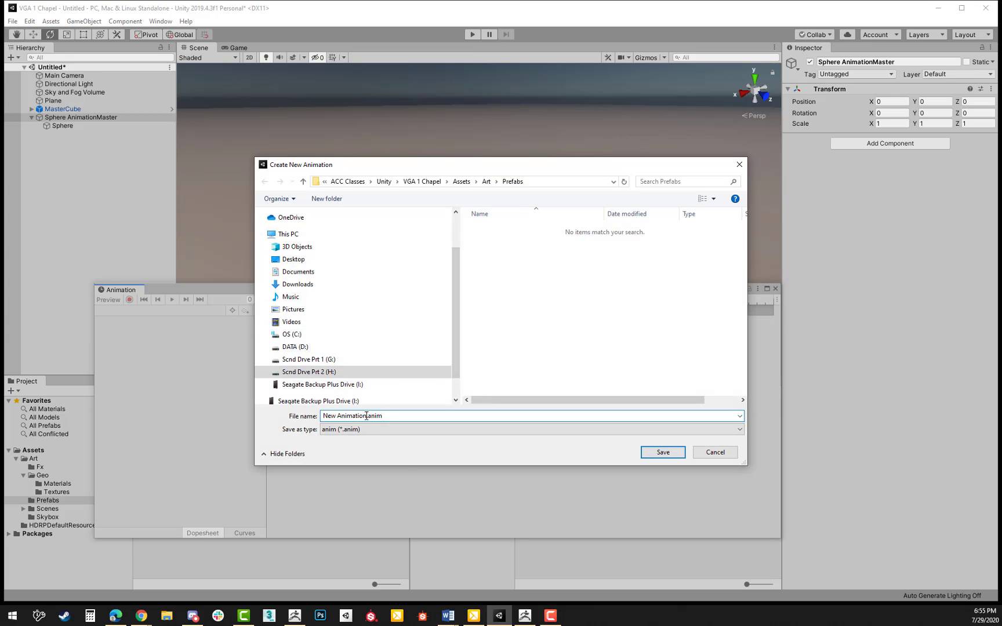
left_click_drag(367, 415, 213, 397)
type("MasterRotator")
Create a folder named Animation inside Assets/Art and save the MasterRotator clip in it.
left_click(431, 182)
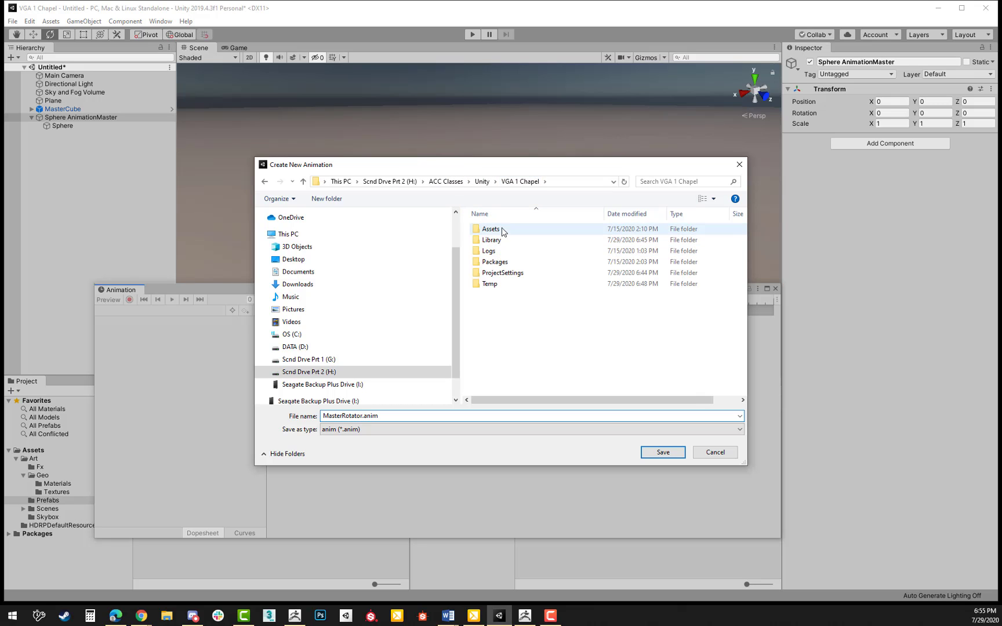
double_click(502, 232)
double_click(486, 230)
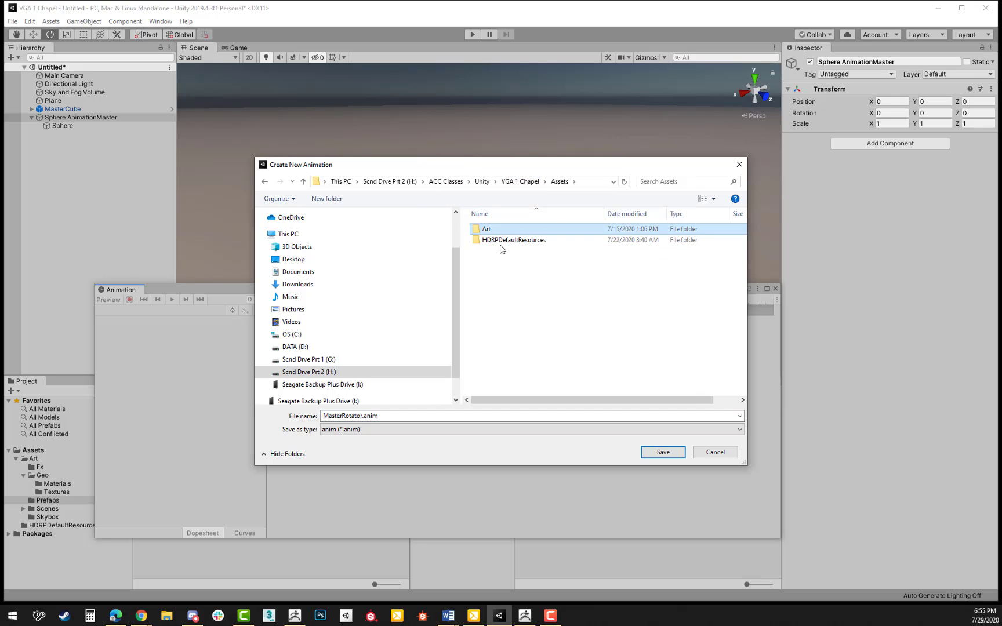
right_click(502, 310)
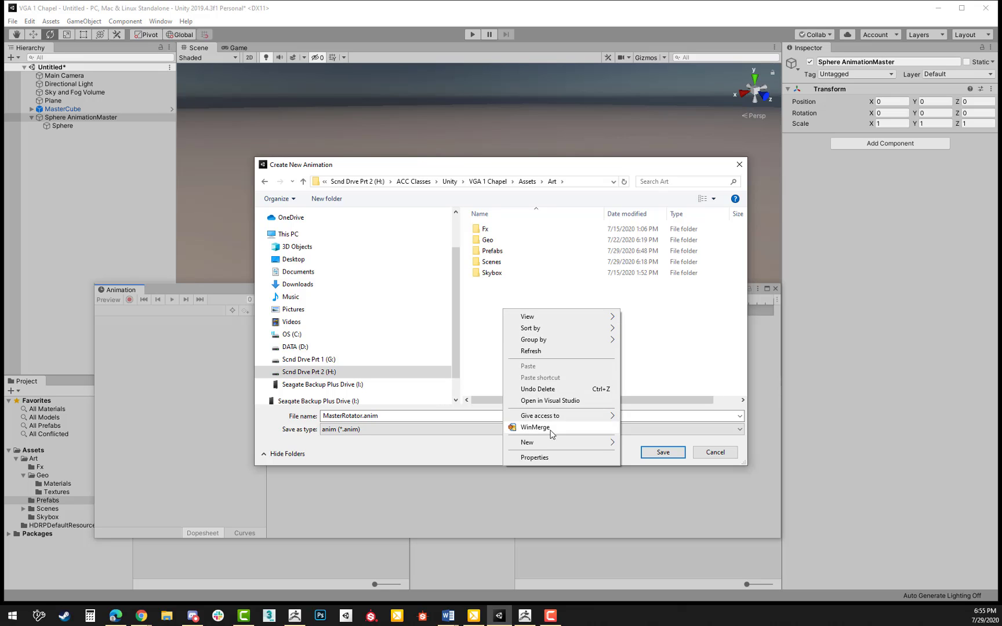
mouse_move(612, 441)
left_click(642, 444)
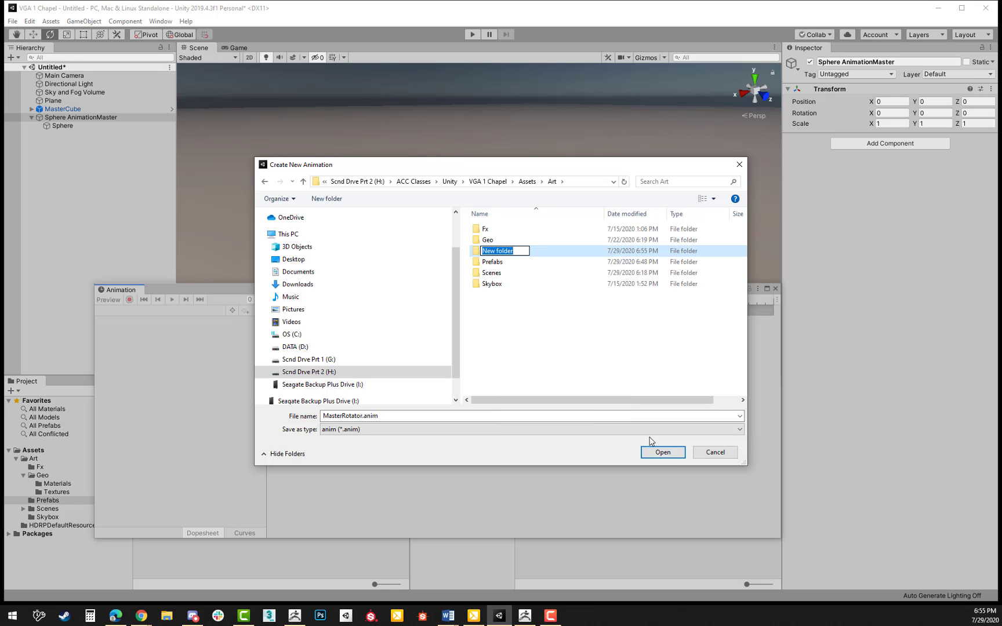
type("Animation")
key("Return")
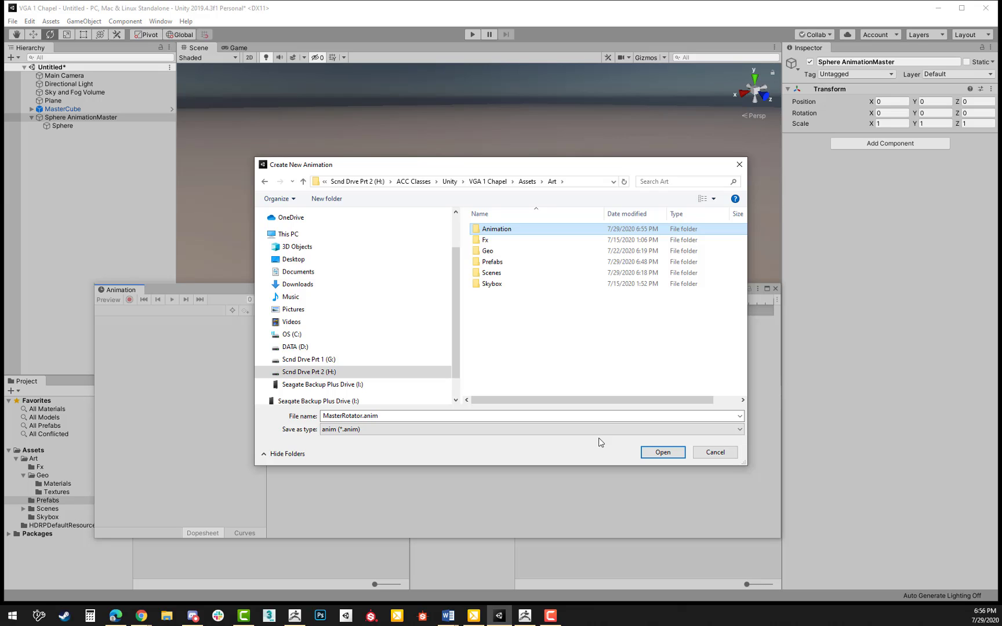
double_click(512, 231)
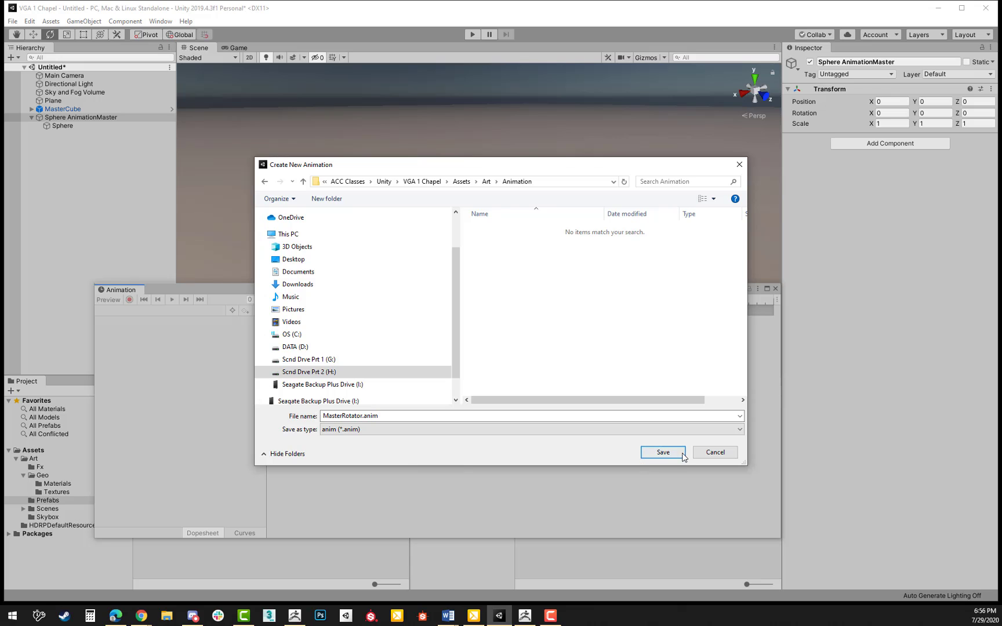
left_click(663, 452)
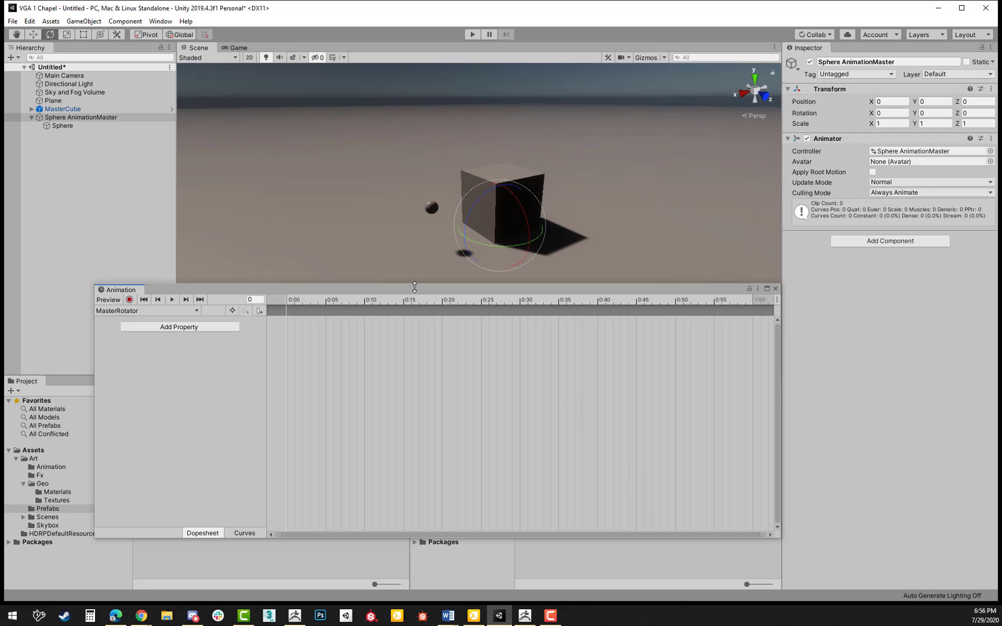
Show the contents of the project's Animation folder, and reposition and widen the Animation window below the scene objects.
left_click_drag(416, 289, 418, 147)
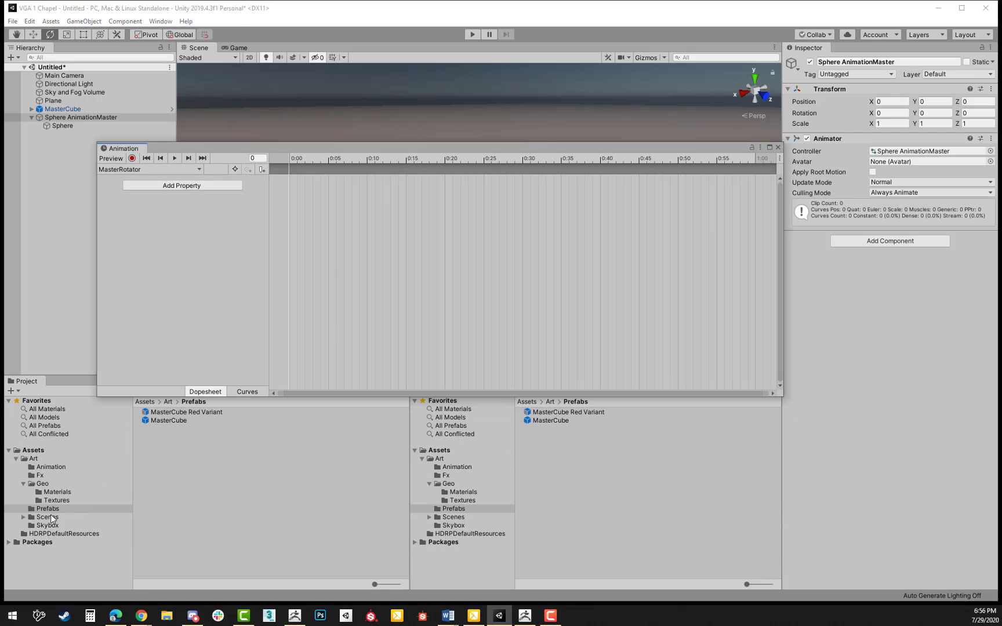
left_click(48, 467)
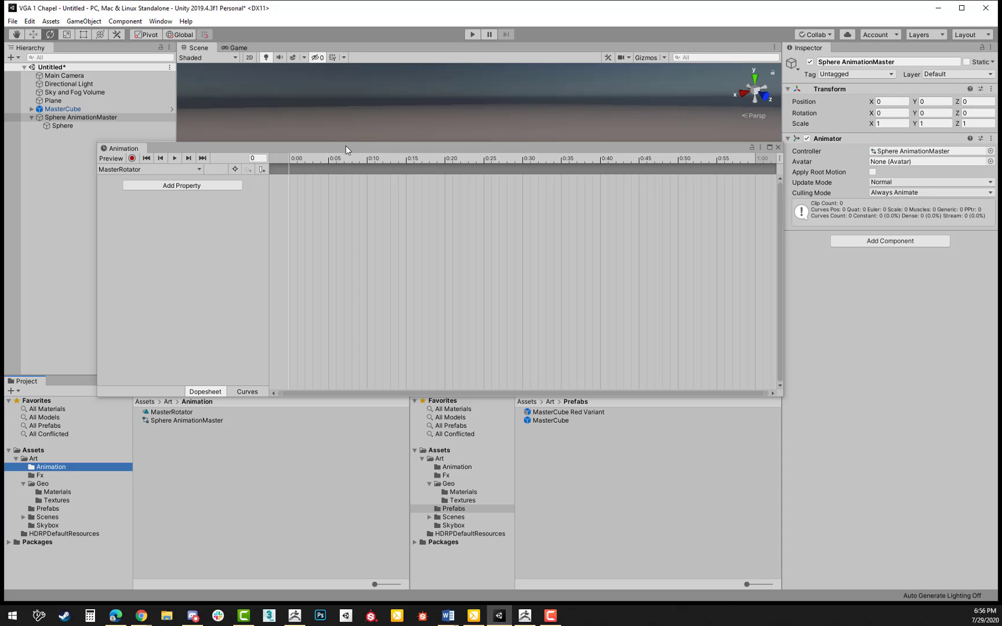
left_click_drag(355, 148, 353, 300)
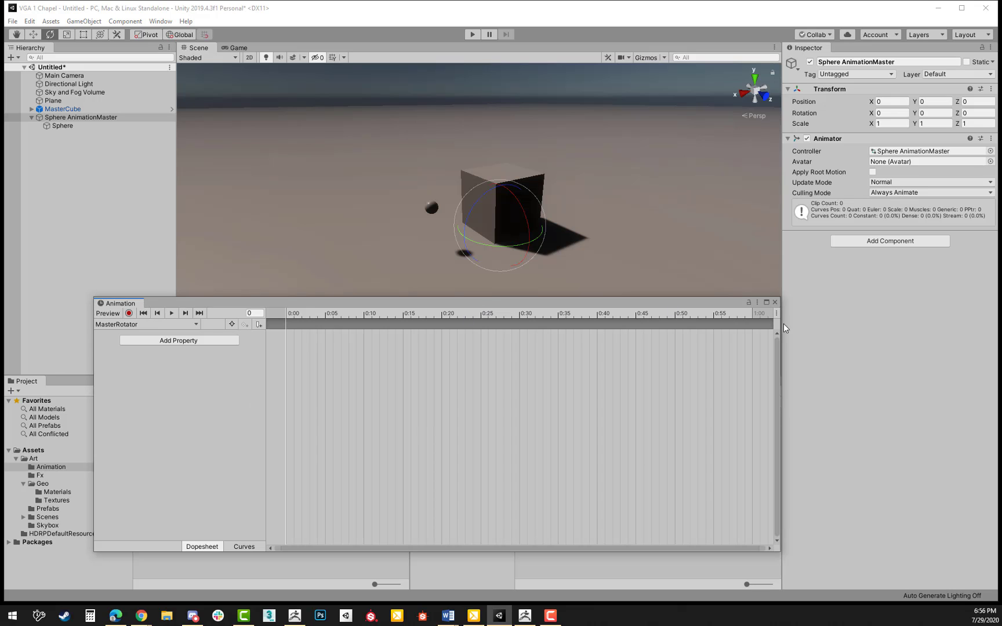
left_click_drag(780, 367, 856, 372)
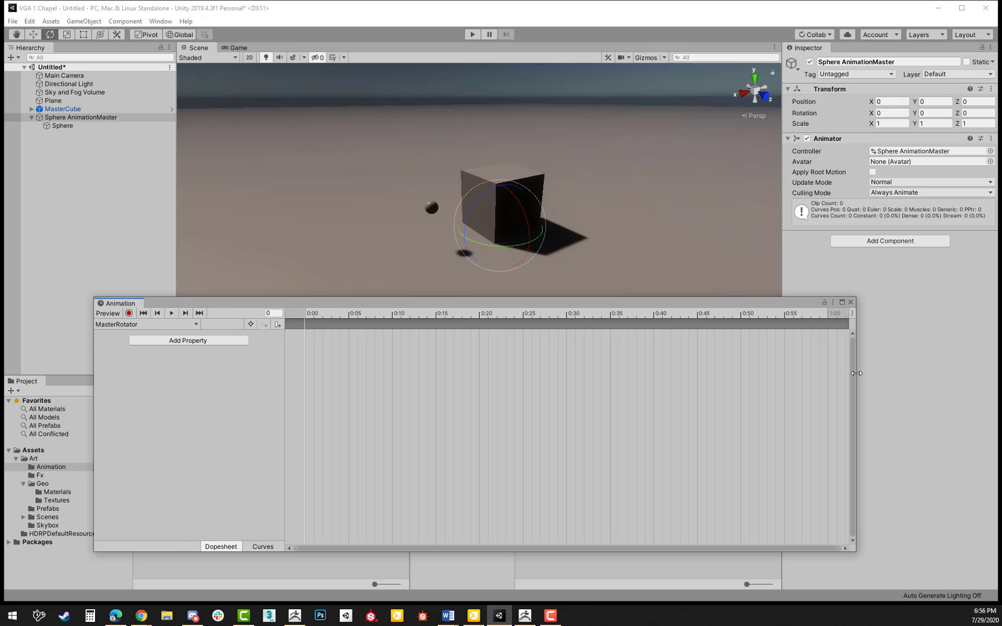
Add the Transform Rotation property of Sphere AnimationMaster to the MasterRotator clip.
left_click(214, 341)
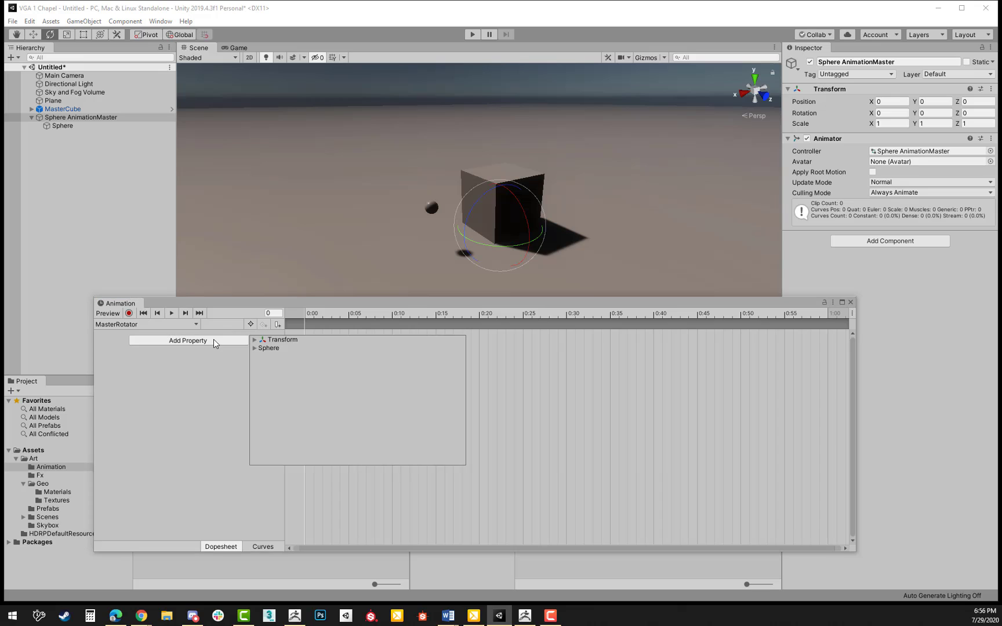
left_click(254, 340)
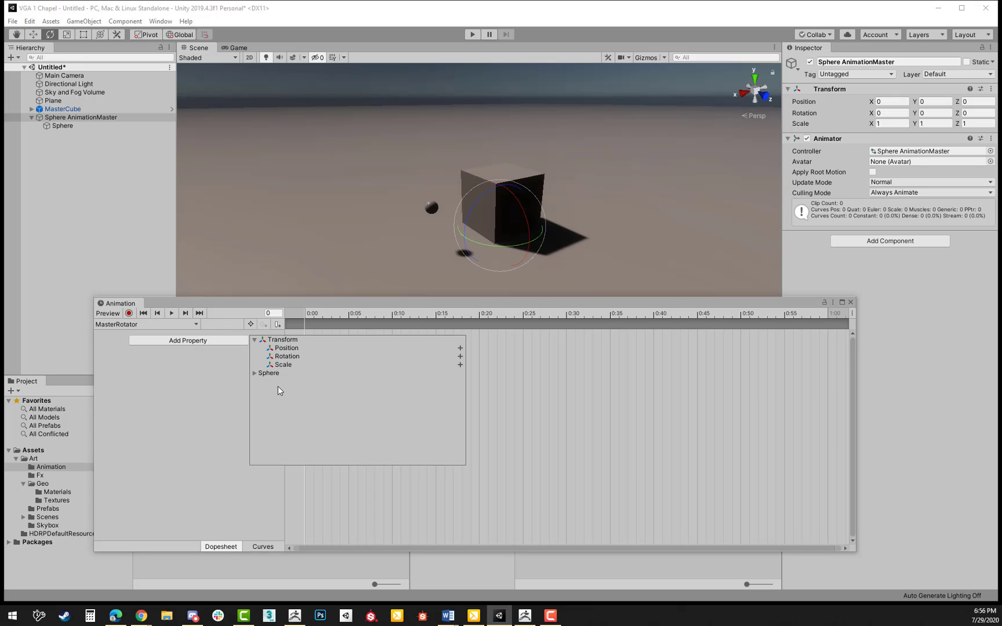
left_click(285, 357)
left_click(460, 356)
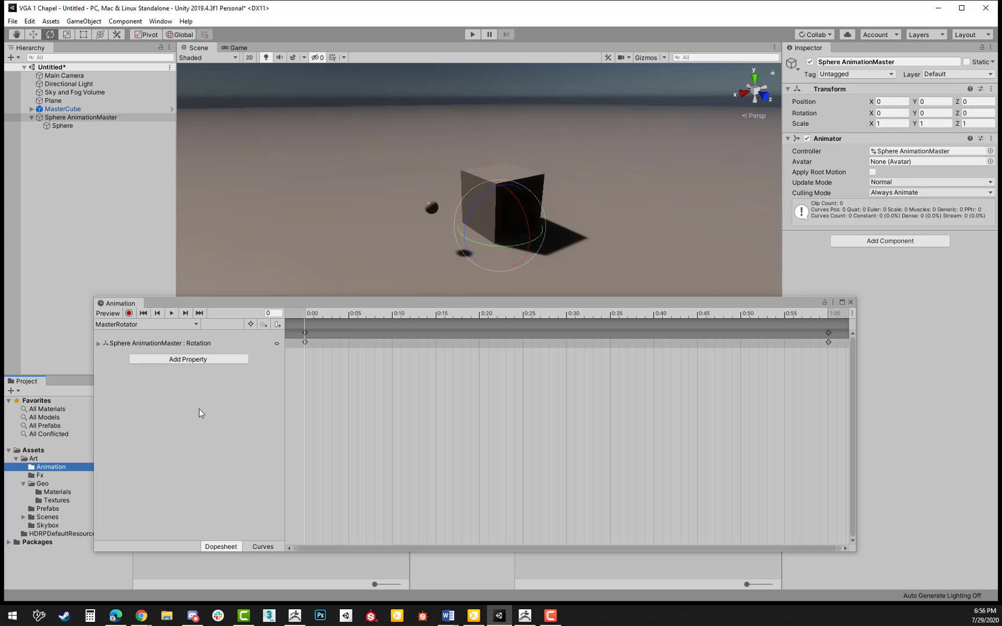
Scrub through the MasterRotator timeline and select the rotation keyframe at 0:00.
left_click(222, 301)
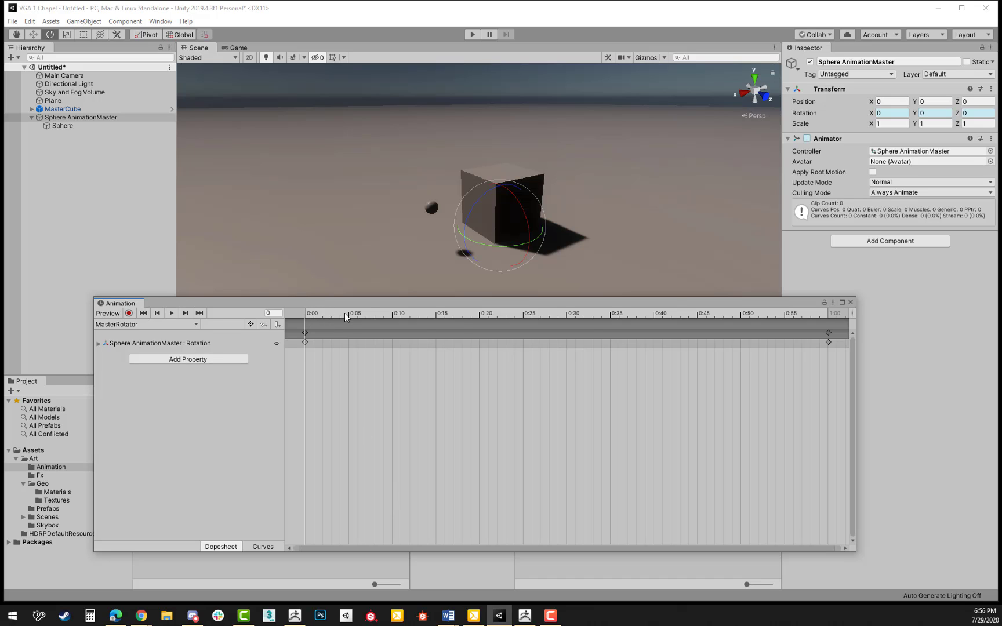
left_click_drag(307, 313, 697, 313)
left_click_drag(670, 348, 245, 311)
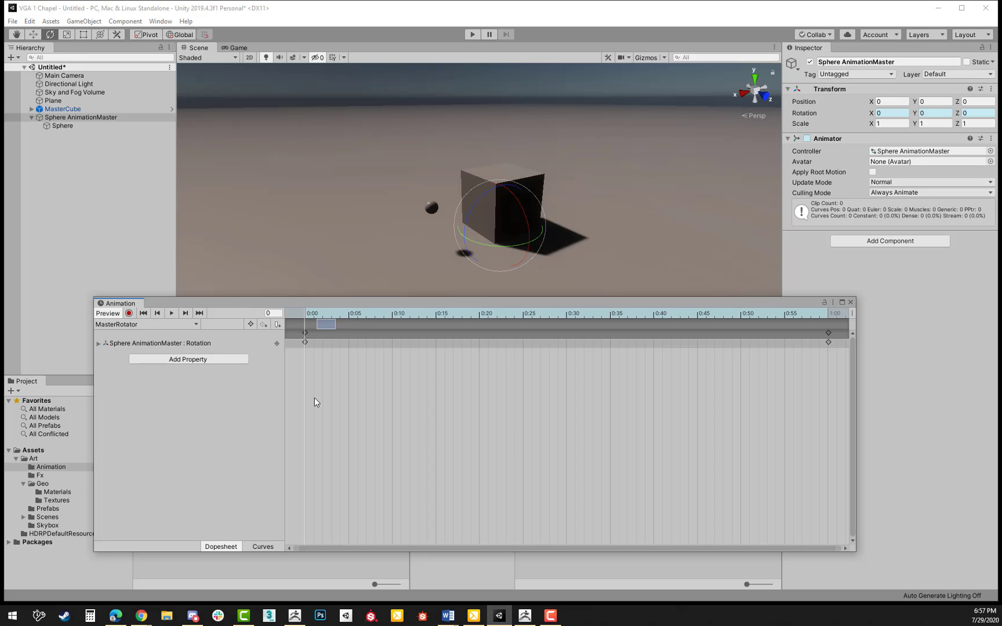
left_click_drag(339, 384, 300, 323)
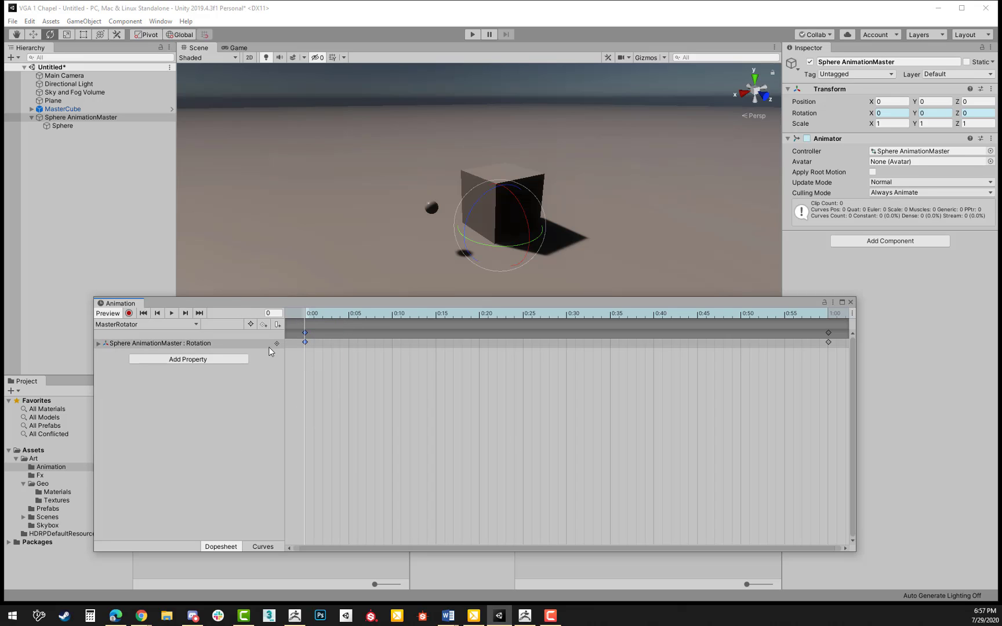
Expand the Sphere AnimationMaster Rotation property into its X, Y and Z channels and select the Rotation.y keyframe at 0:00.
left_click(98, 343)
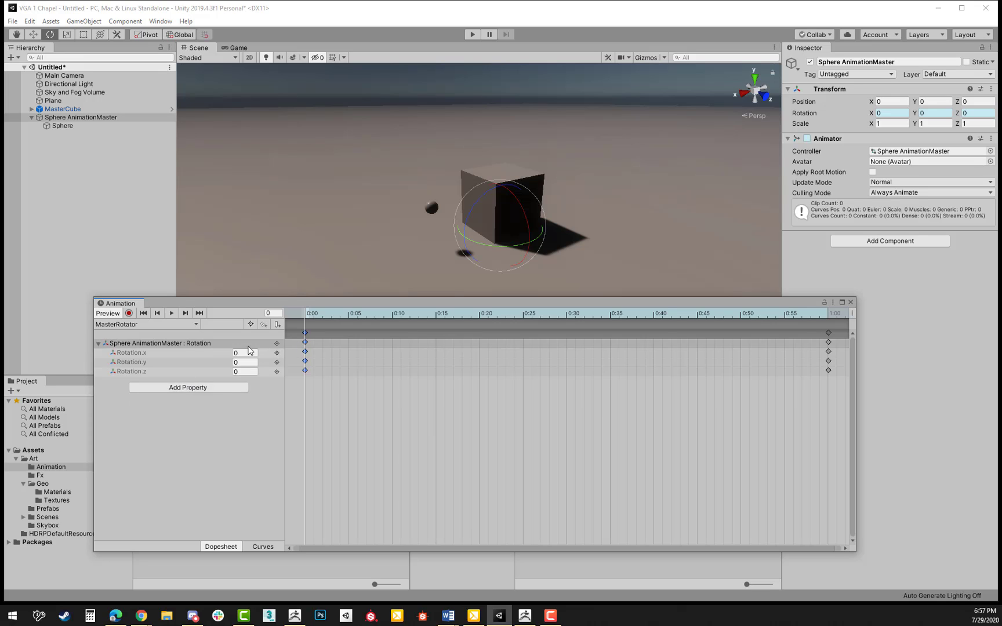
left_click(344, 362)
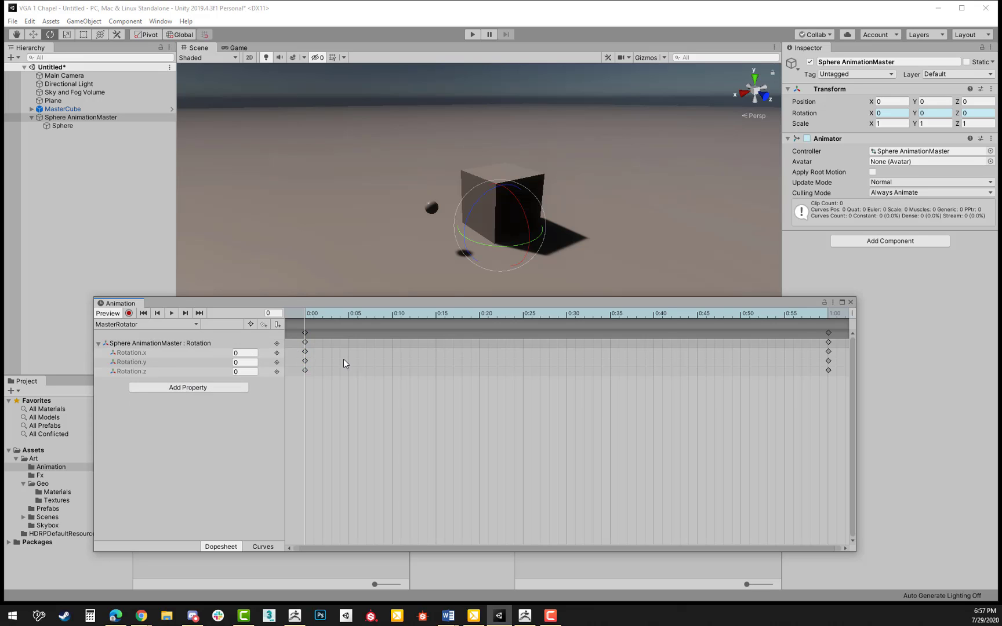
left_click(307, 361)
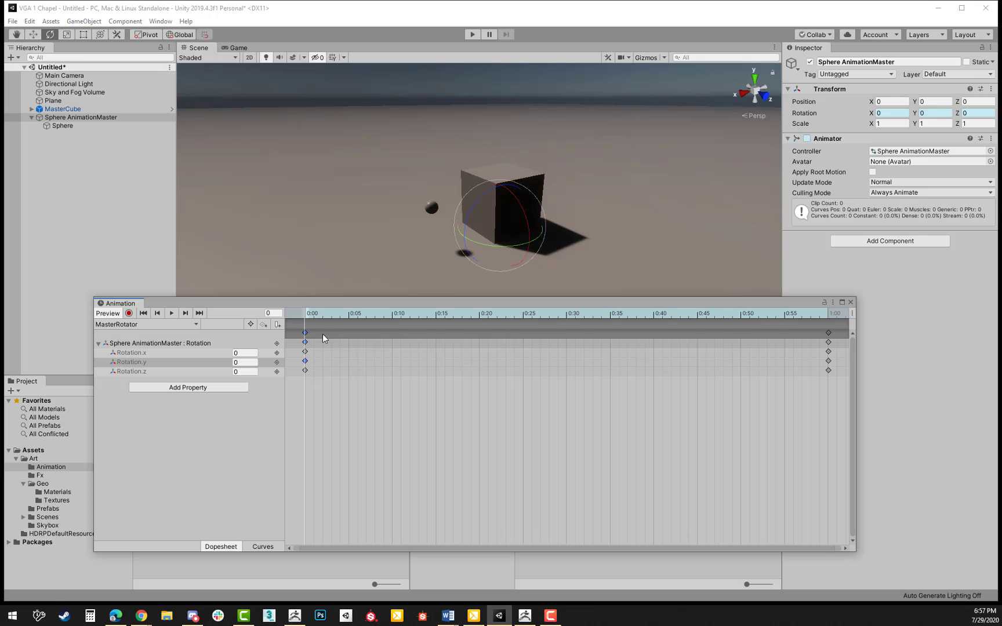
left_click_drag(339, 394, 298, 337)
left_click(339, 329)
left_click(304, 333)
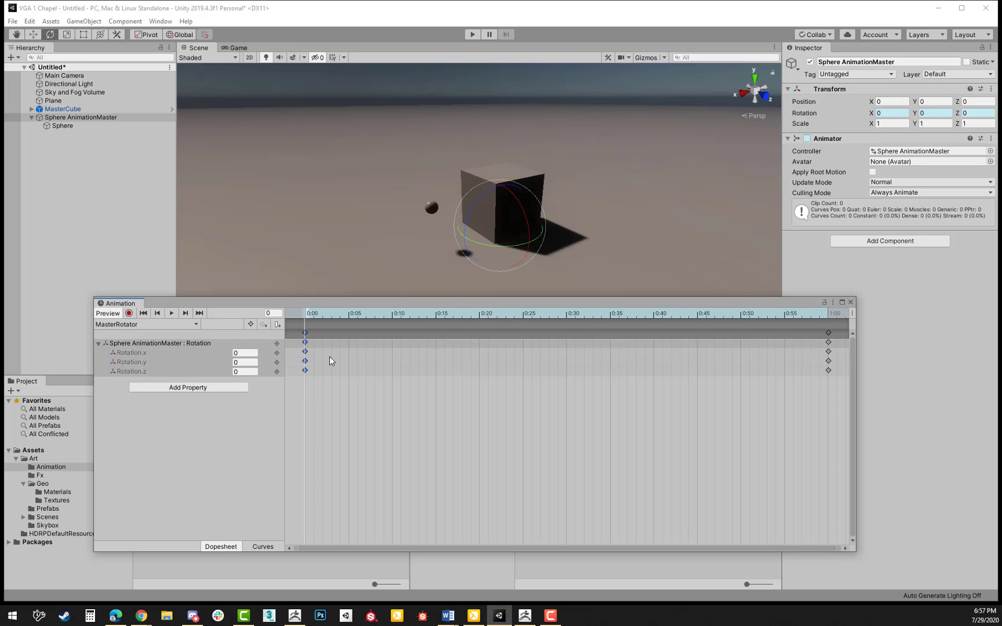
left_click(363, 368)
left_click(305, 342)
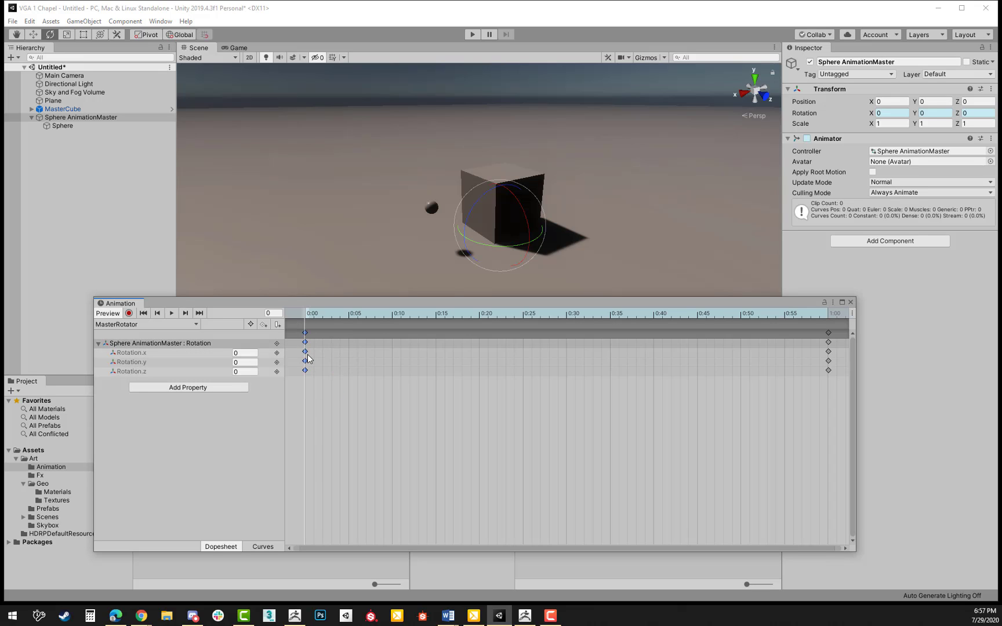
left_click(320, 386)
left_click(305, 352)
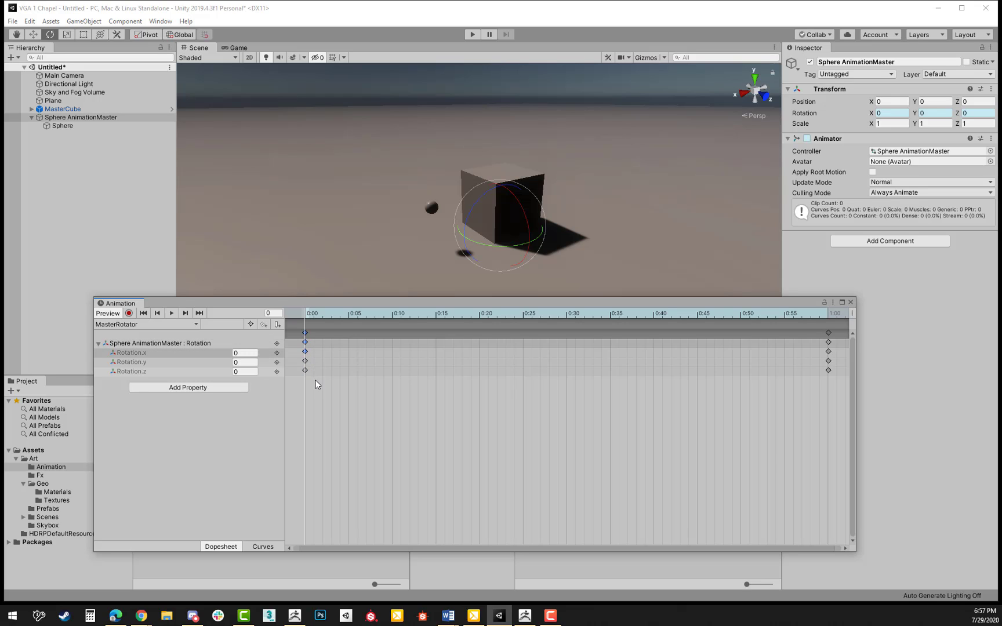
left_click(305, 361)
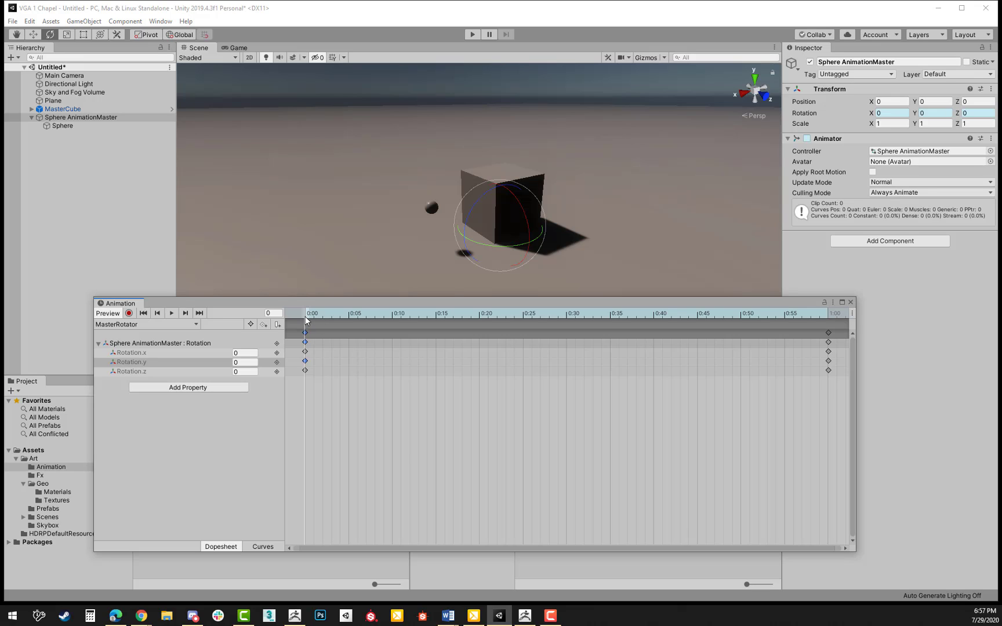
Go to frame 60, set the Rotation.y end keyframe to about one full turn, and move the Animation window lower.
left_click_drag(306, 320, 784, 315)
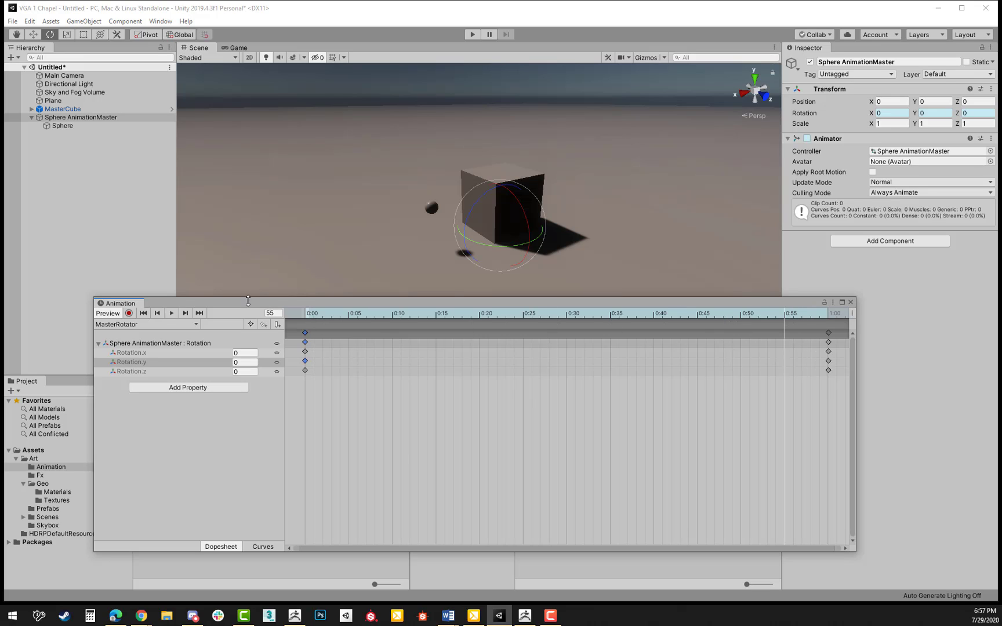
left_click(199, 313)
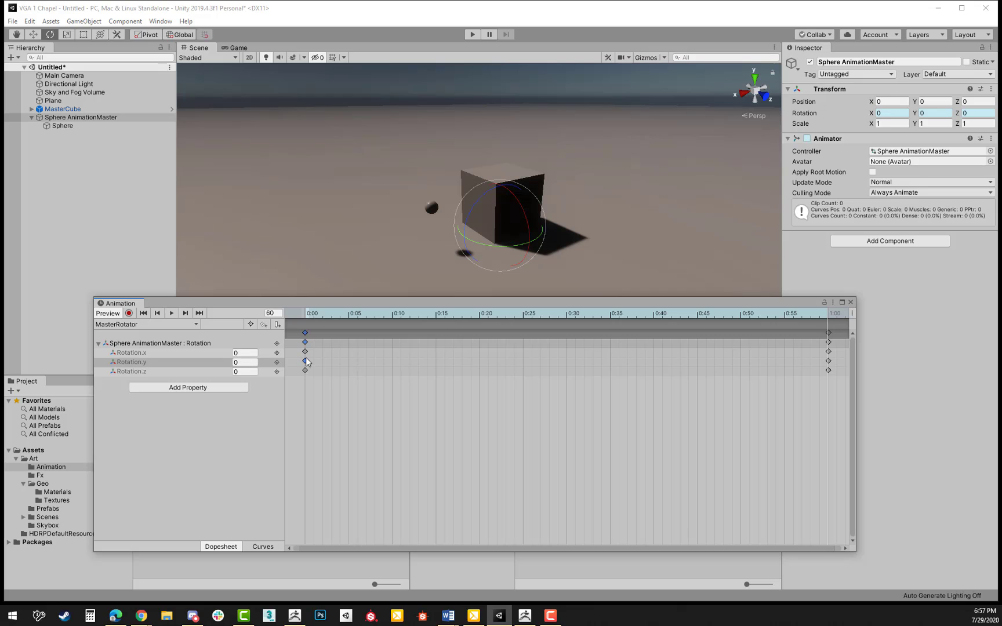
left_click(829, 360)
type("59")
left_click_drag(511, 302, 489, 322)
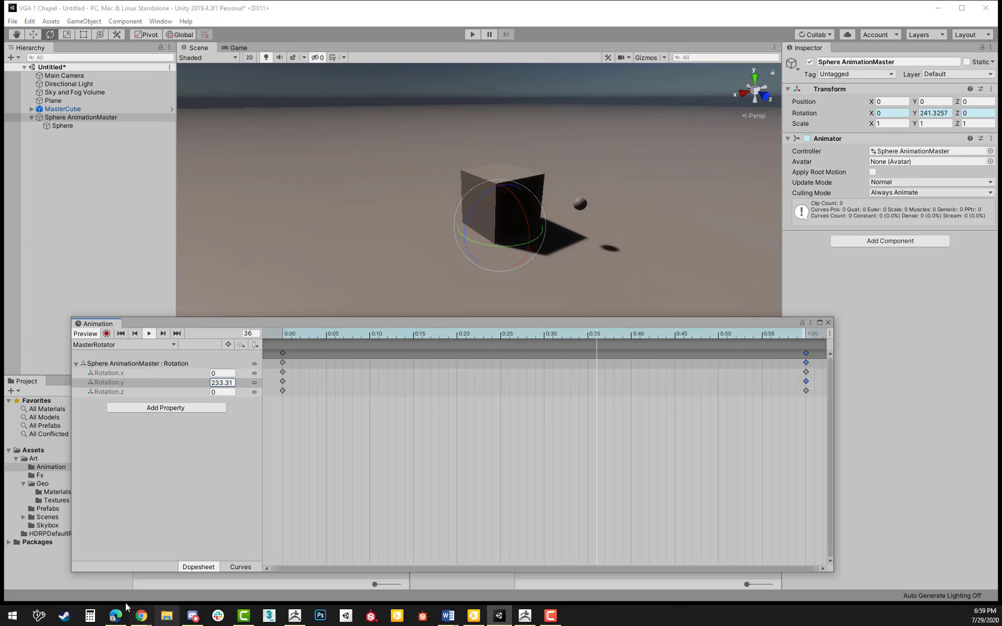
Switch the MasterRotator clip to curve display and frame the entire Rotation.y curve.
left_click(240, 568)
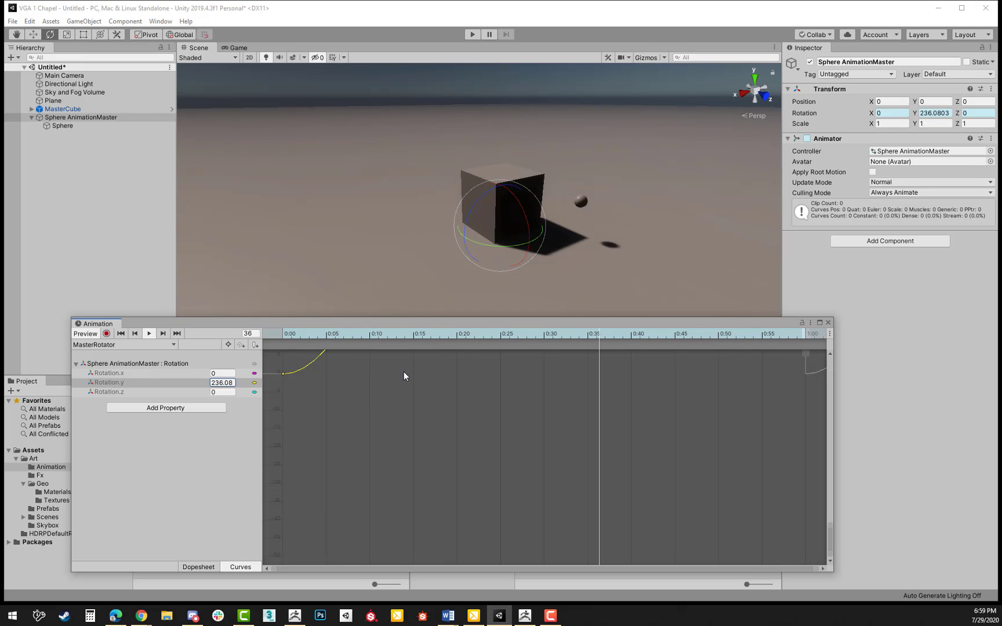
middle_click_drag(551, 403, 543, 481)
scroll(539, 483, "down", 4)
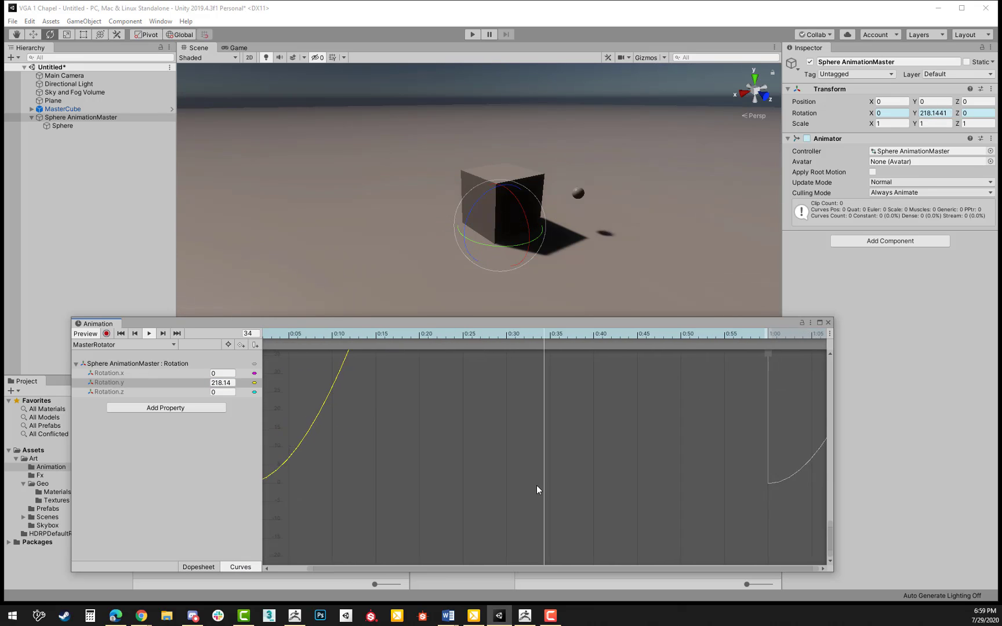
scroll(571, 415, "down", 5)
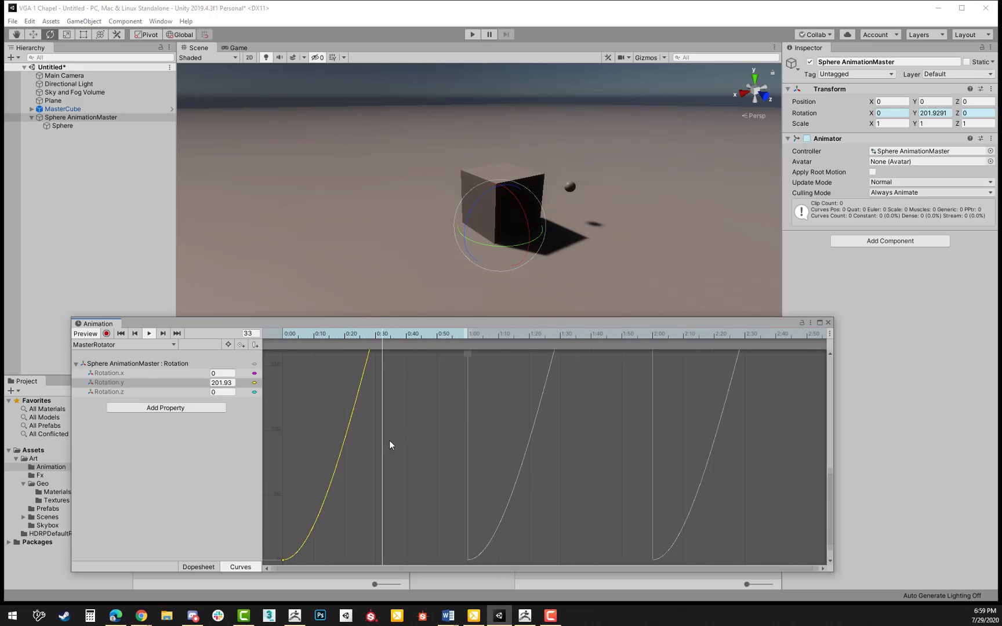
key("f")
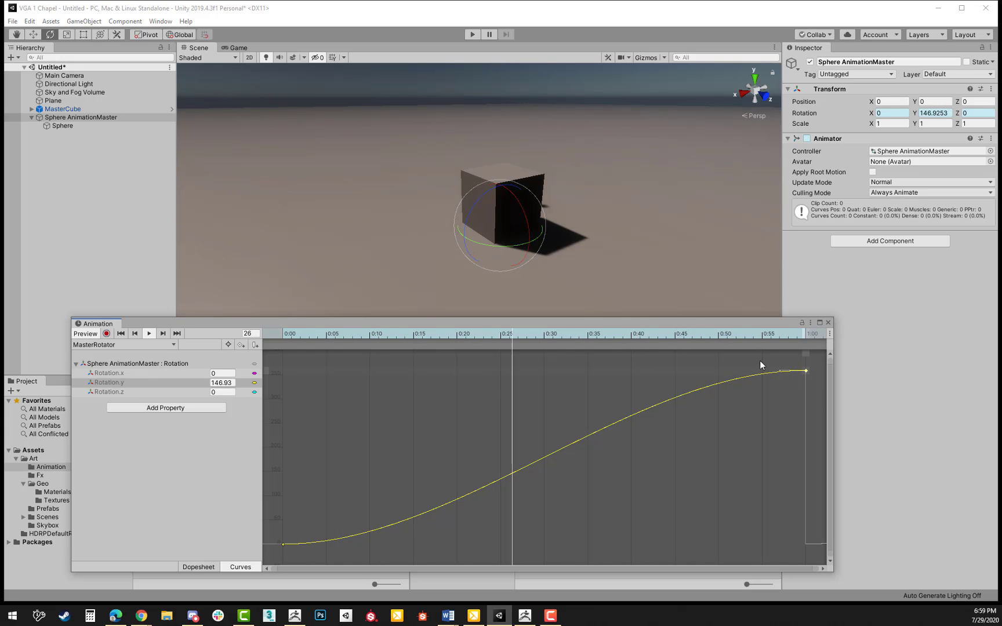
Straighten the Rotation.y curve by hand, adjusting the tangent handles of its first and last keyframes.
left_click_drag(778, 355, 818, 403)
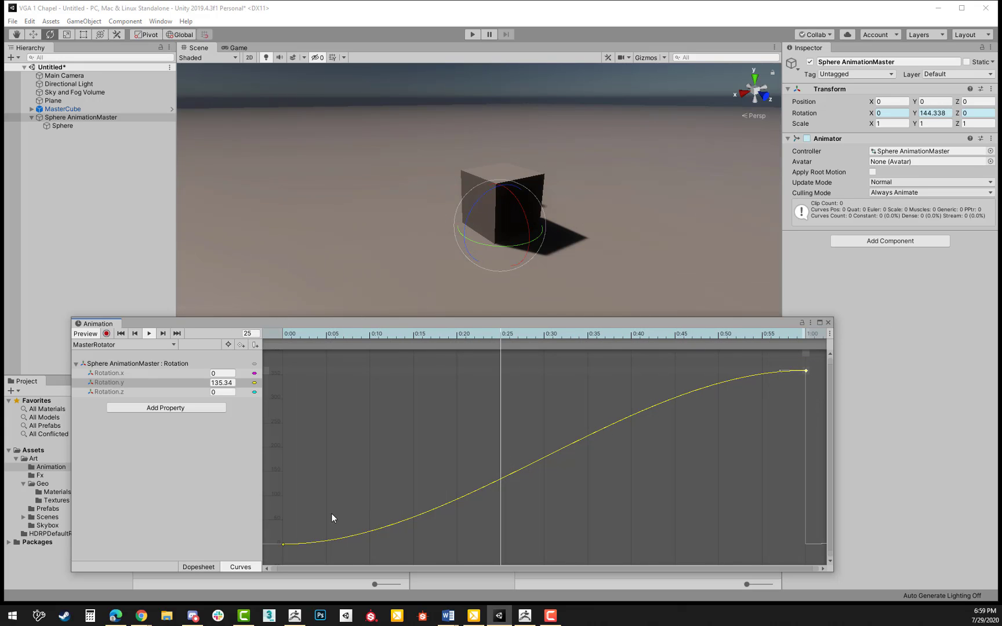
left_click_drag(329, 513, 264, 555)
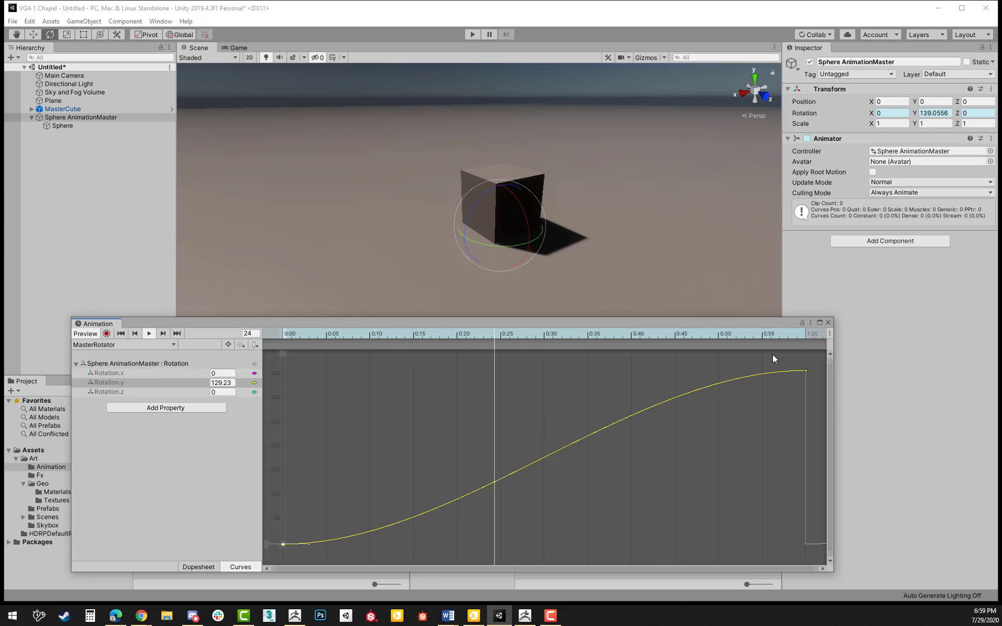
left_click_drag(772, 355, 824, 404)
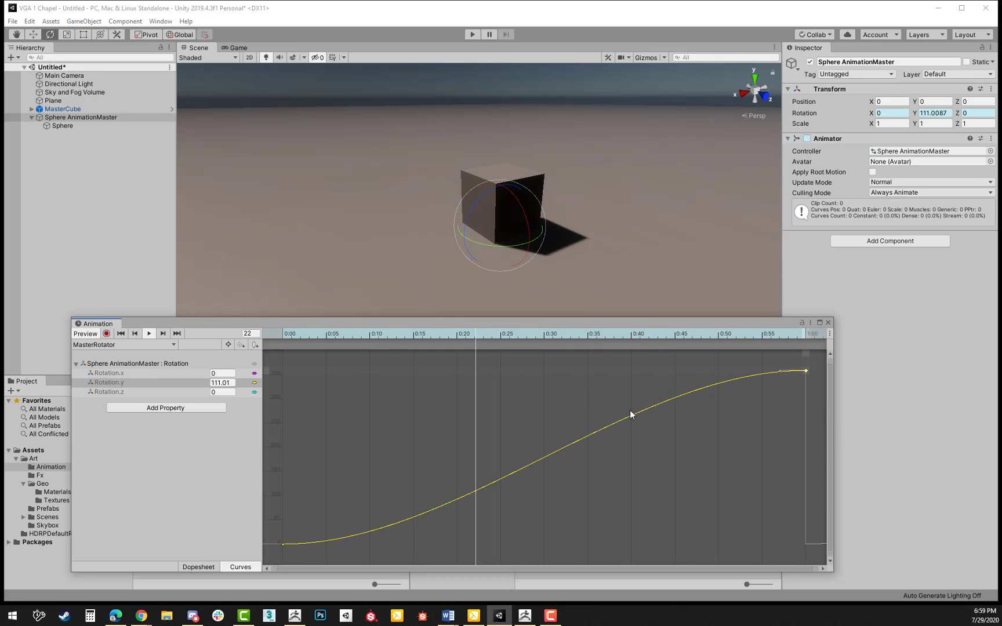
mouse_move(324, 523)
left_mouse_down()
mouse_move(276, 564)
mouse_move(317, 533)
left_mouse_up()
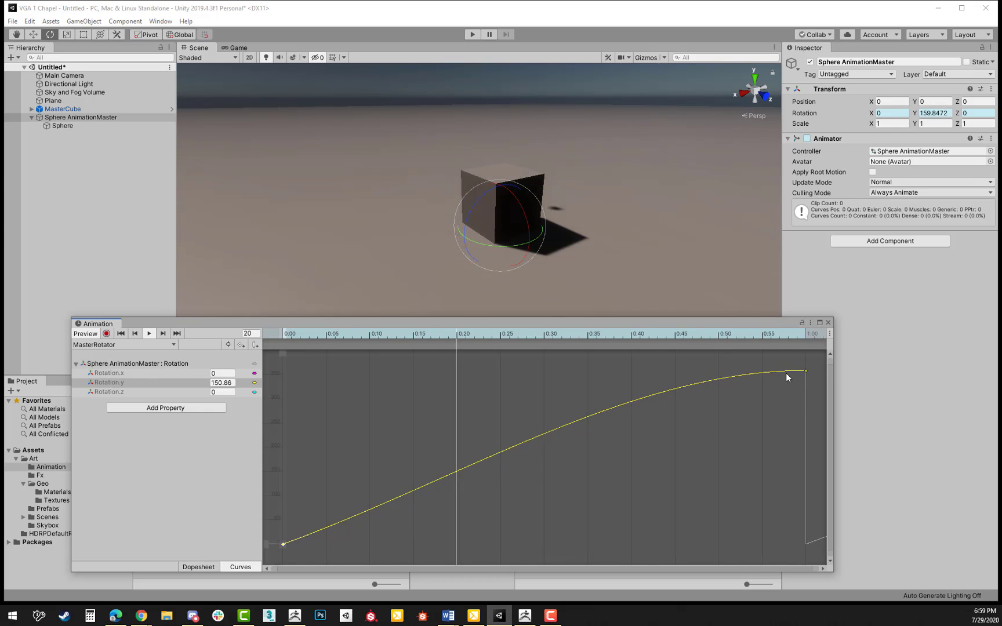
left_click_drag(819, 366, 777, 381)
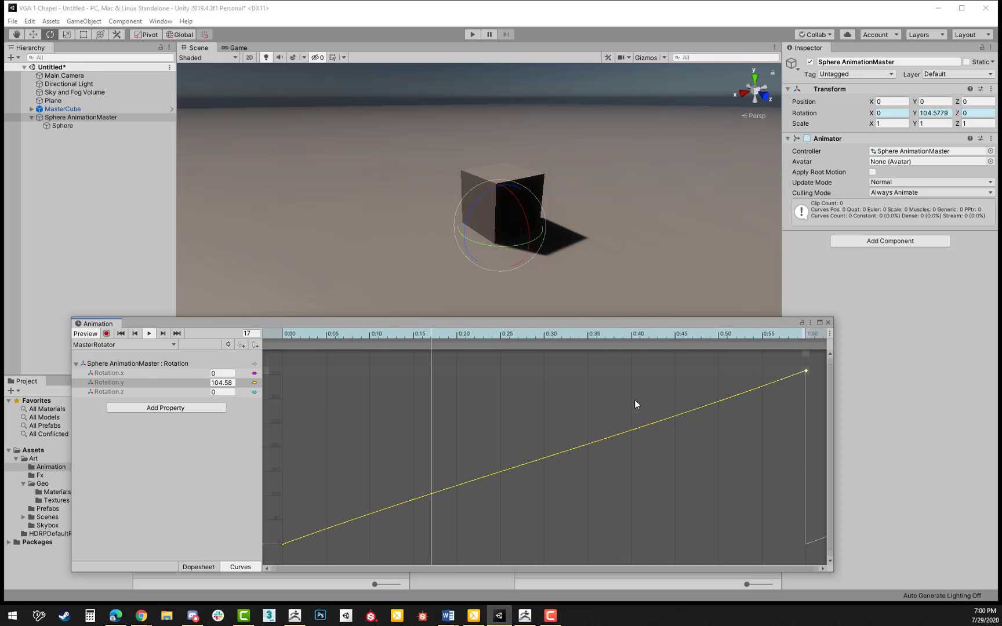
Select the first and last Rotation.y keyframes and set both of their tangents to Linear.
left_click_drag(811, 366, 274, 558)
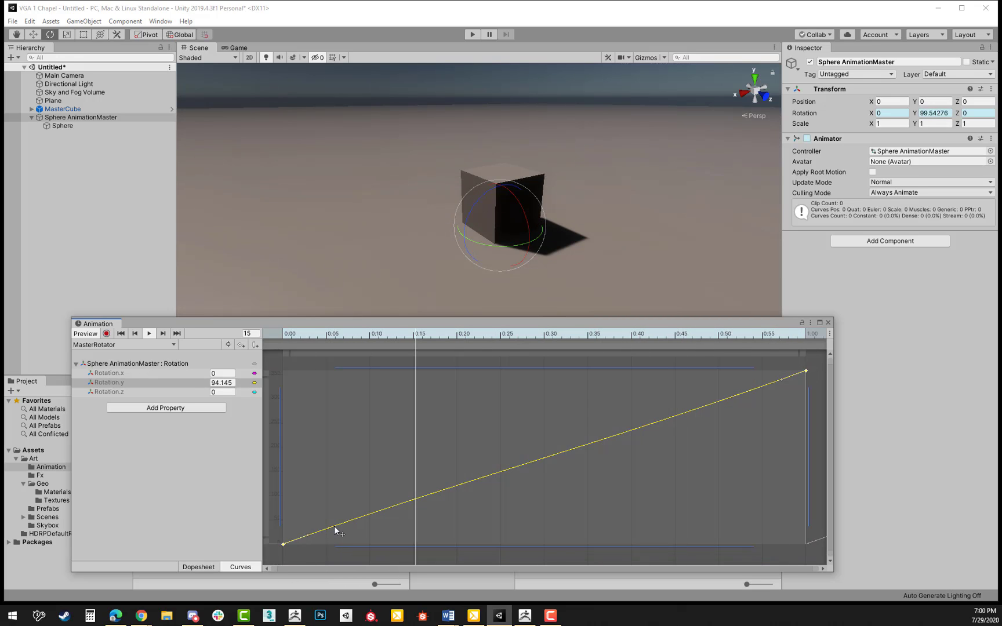
right_click(283, 545)
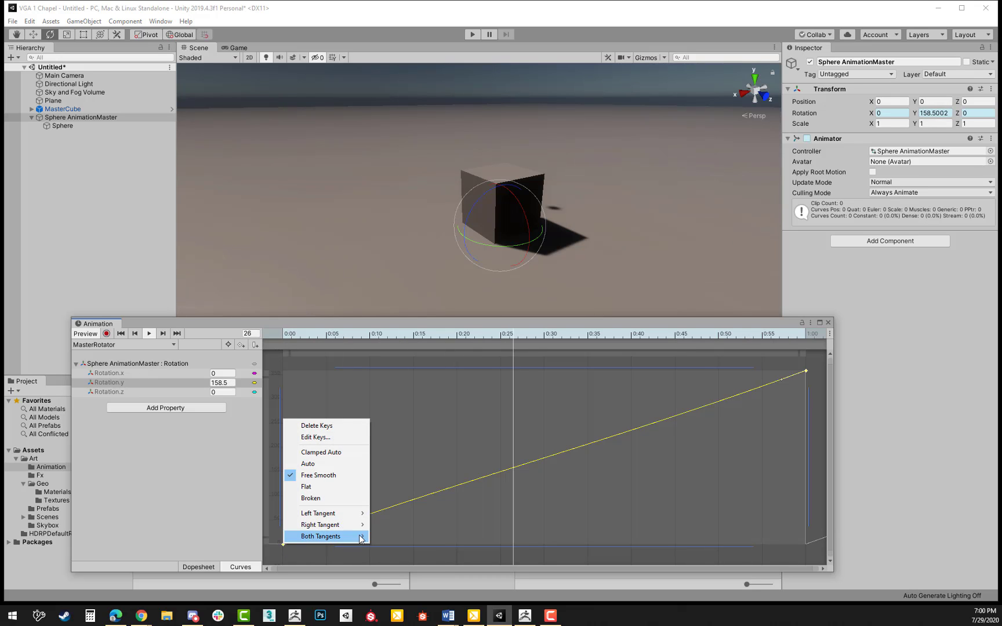
mouse_move(367, 536)
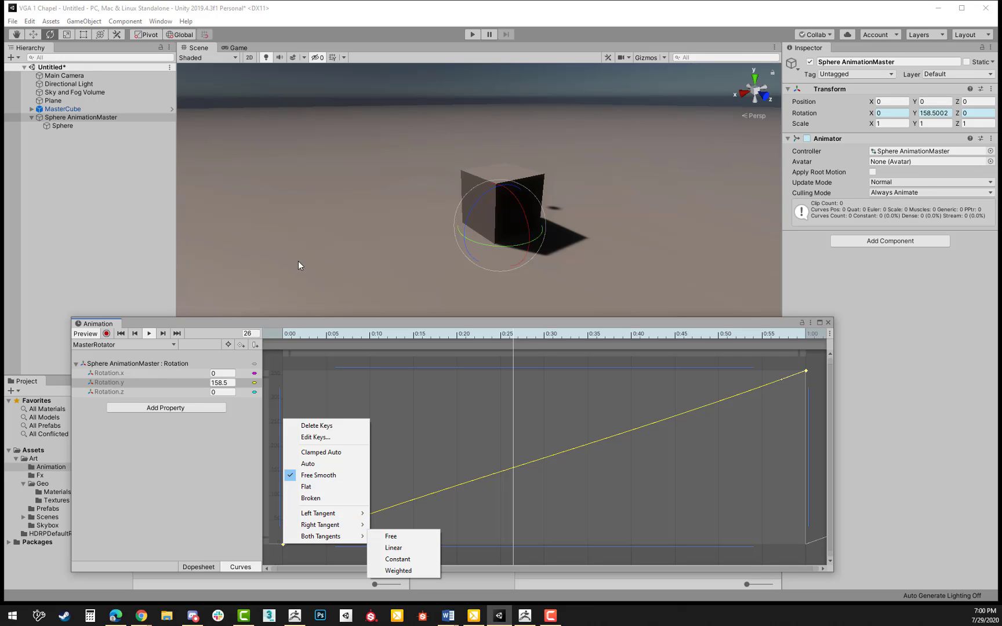
left_click(423, 319)
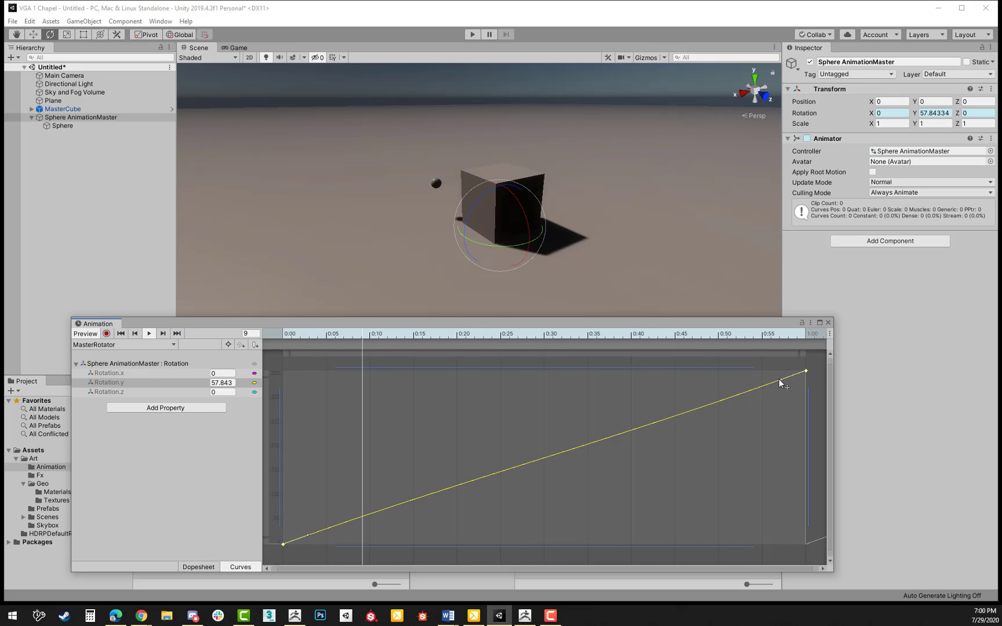
right_click(284, 545)
mouse_move(360, 537)
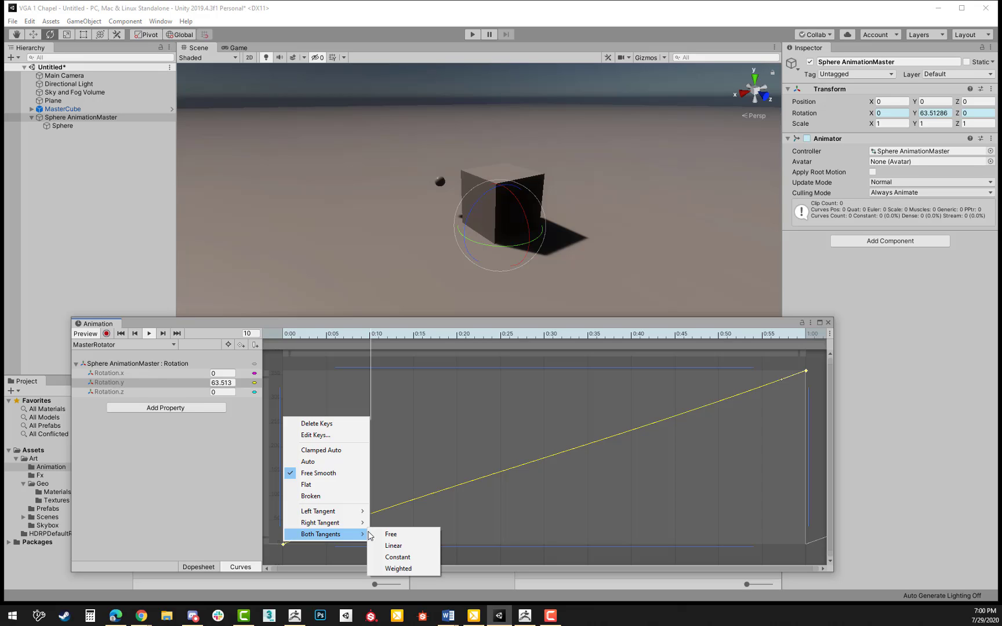
mouse_move(312, 528)
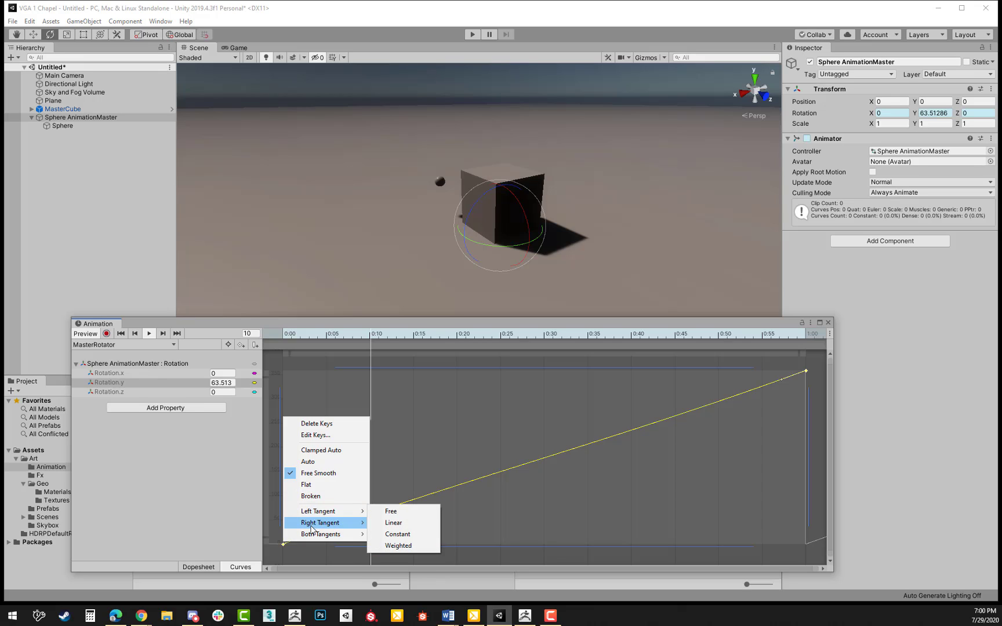
mouse_move(362, 512)
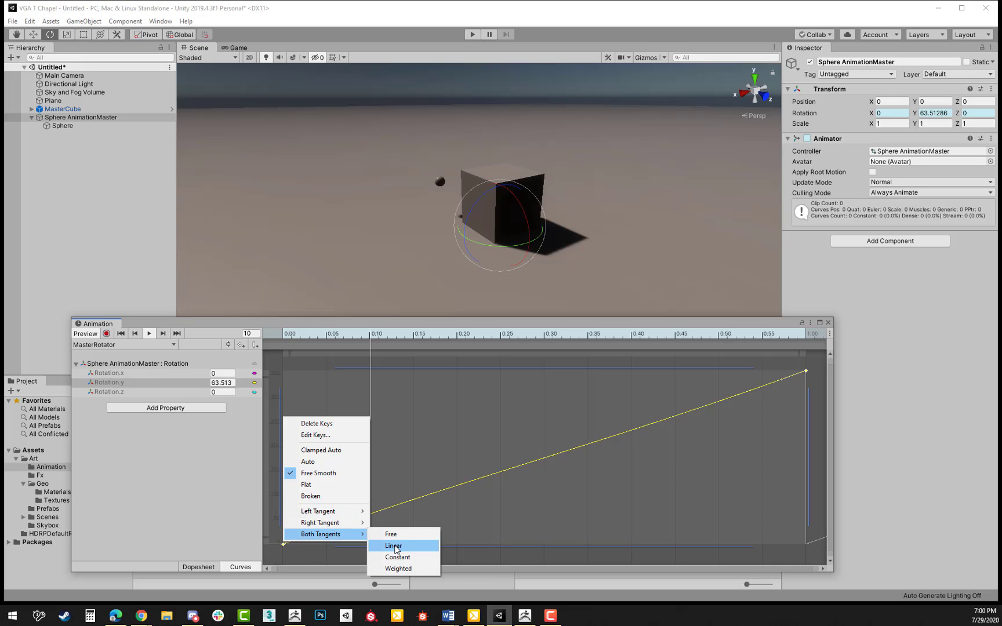
left_click(395, 547)
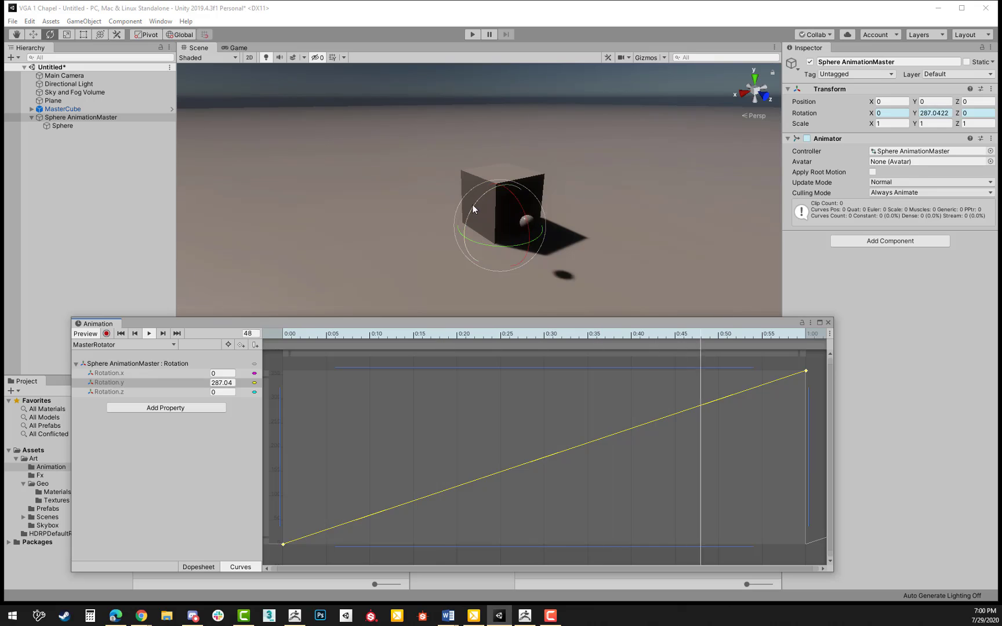
Examine the previewed sphere rotation around the cube from a higher viewpoint in the scene.
scroll(472, 204, "up", 3)
scroll(483, 206, "down", 3)
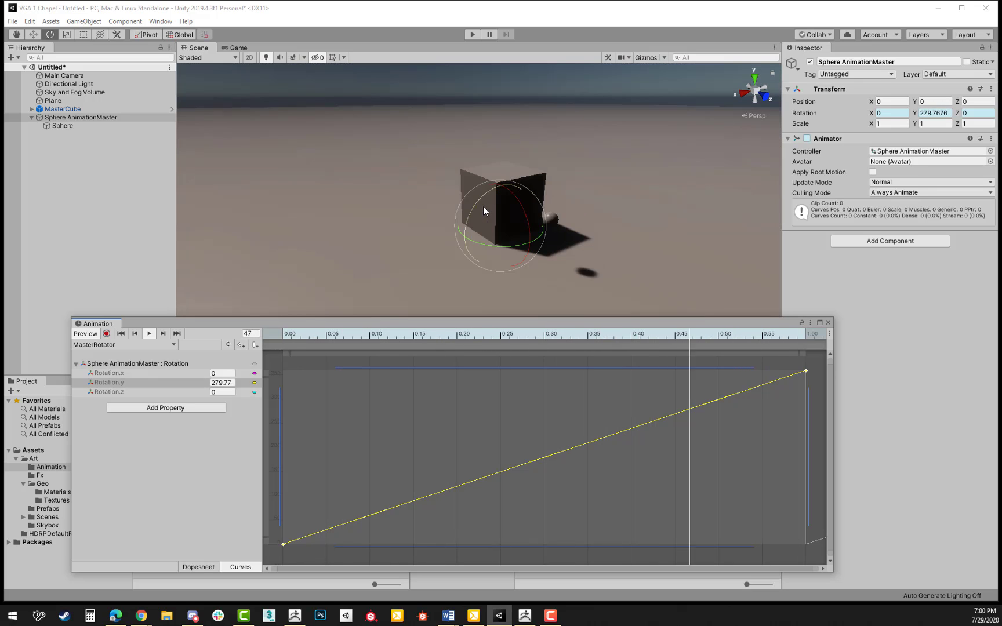
middle_click_drag(633, 163, 555, 201)
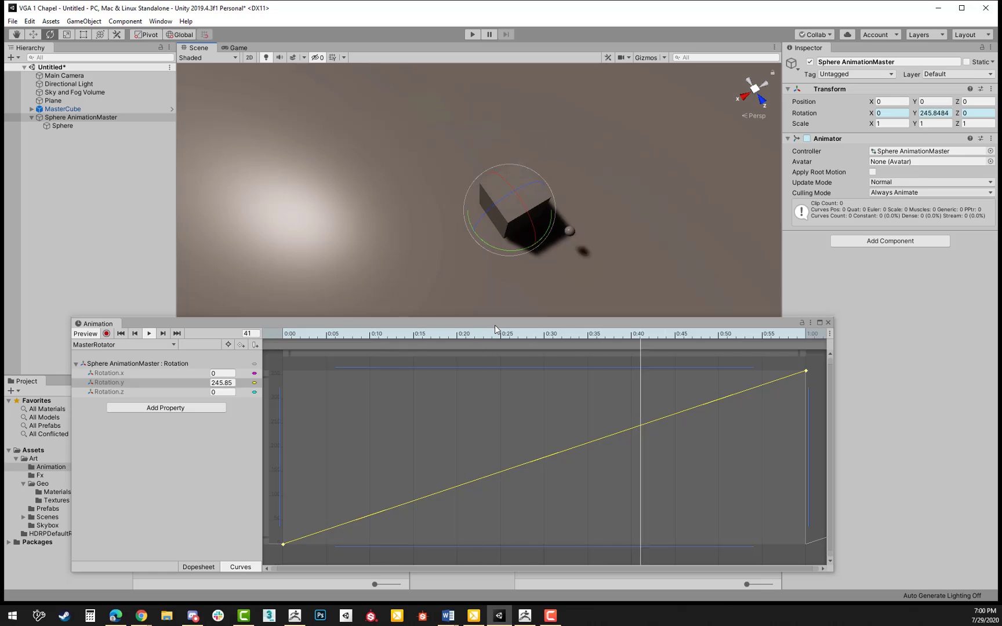
Close the Animation window and save Sphere AnimationMaster as a prefab in the Assets/Art/Prefabs folder.
left_click(828, 323)
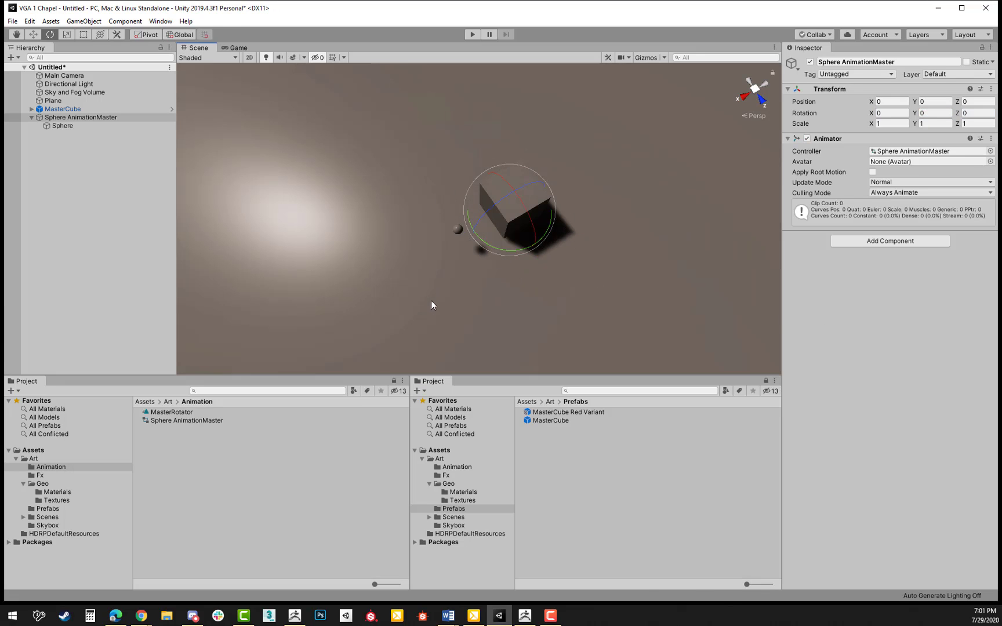
left_click_drag(631, 284, 525, 197, "alt")
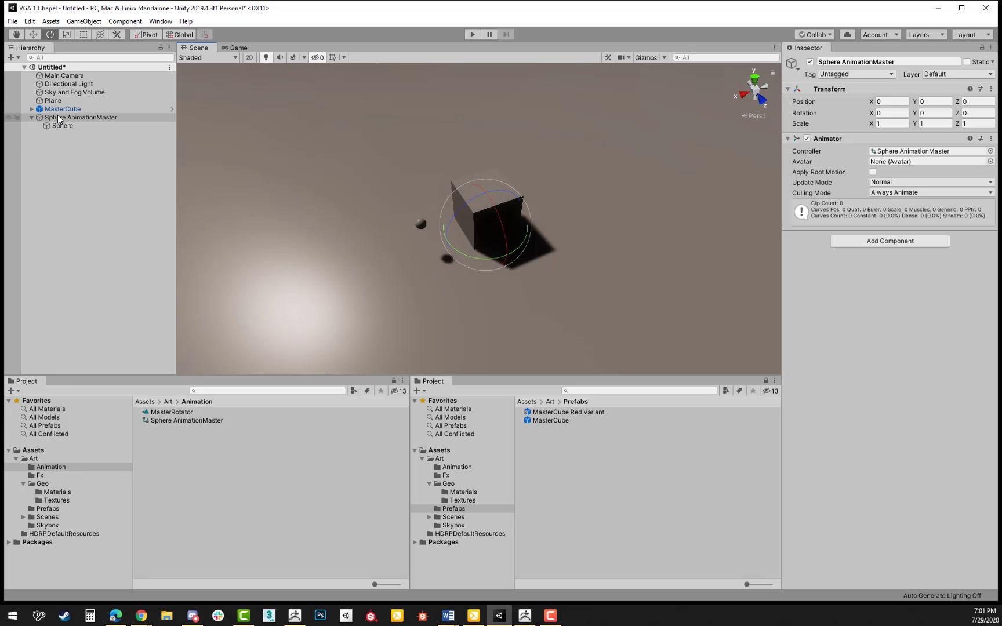
left_click_drag(58, 118, 579, 458)
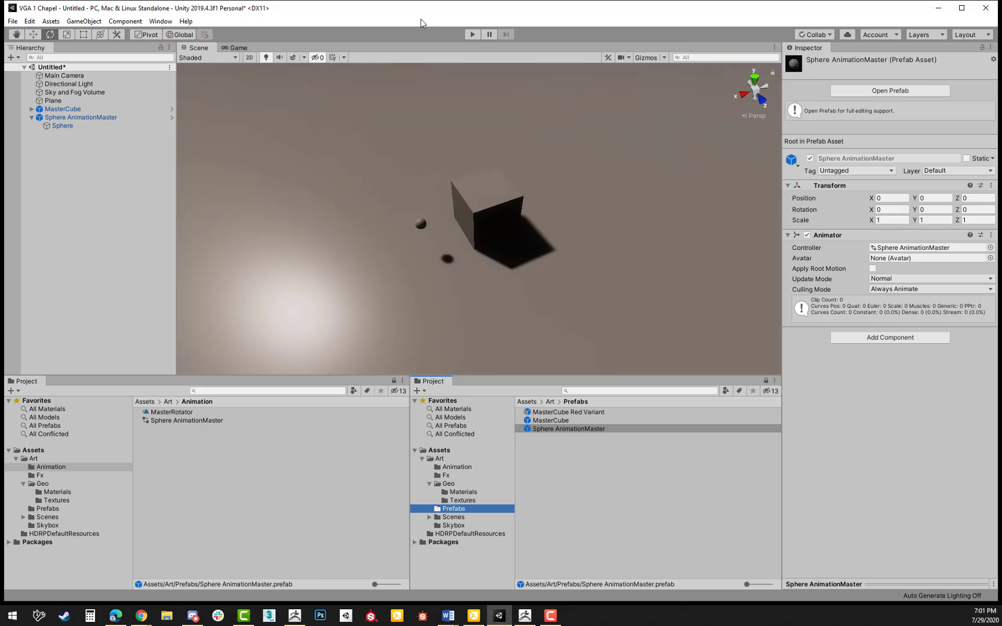
Test the sphere's rotation in Play mode, and stop playback.
left_click(471, 34)
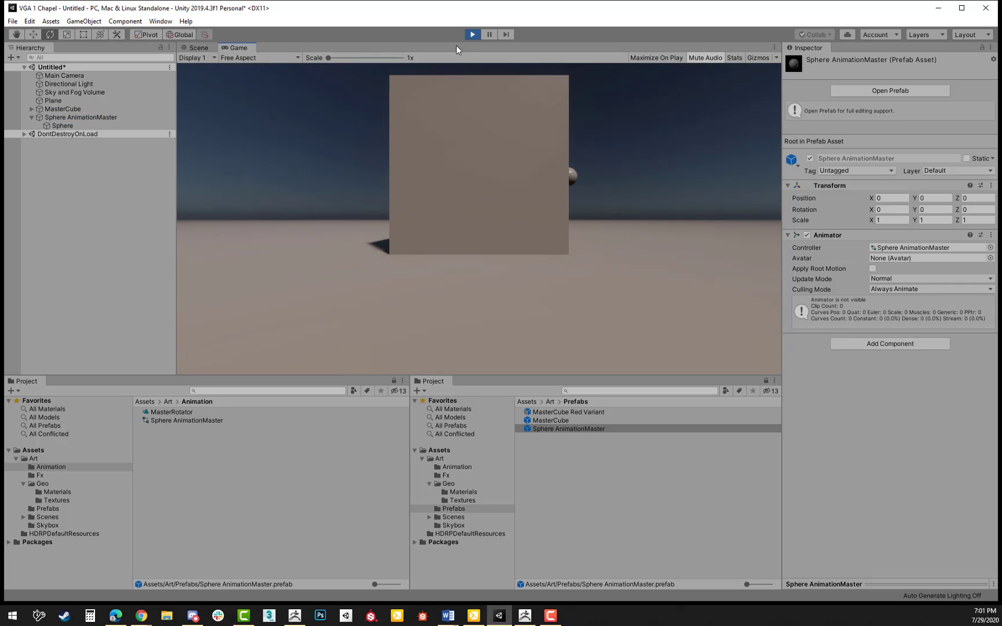
left_click(471, 36)
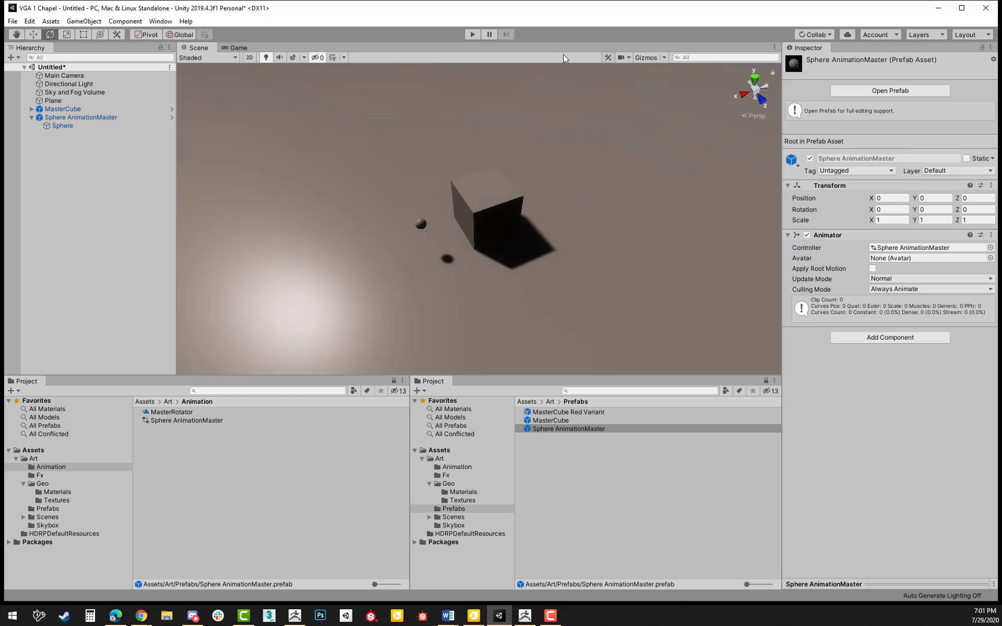
Turn on the scene gizmos and align the Main Camera with an elevated scene view of the cube and sphere.
left_click(64, 75)
key("f")
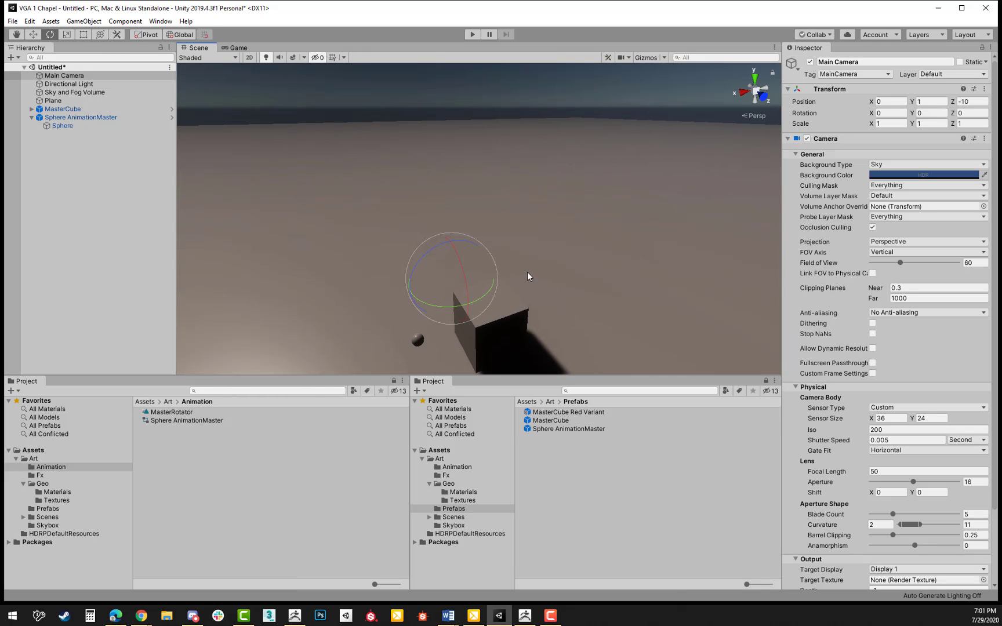
left_click(643, 58)
middle_click_drag(443, 224, 469, 243)
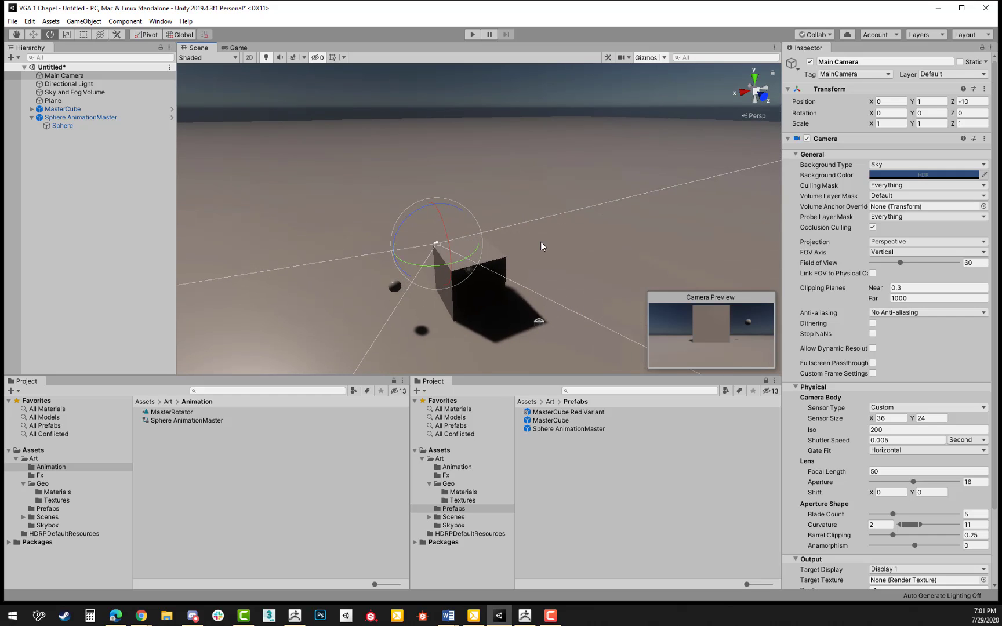
right_click_drag(539, 239, 527, 265)
mouse_move(510, 251)
middle_mouse_down()
mouse_move(525, 269)
mouse_move(510, 229)
middle_mouse_up()
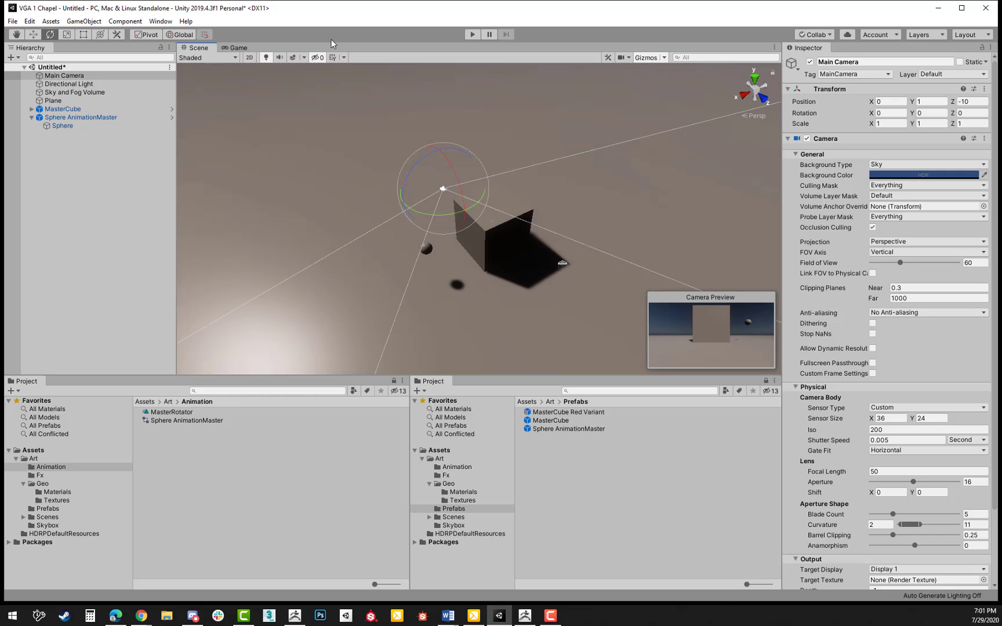
left_click(84, 21)
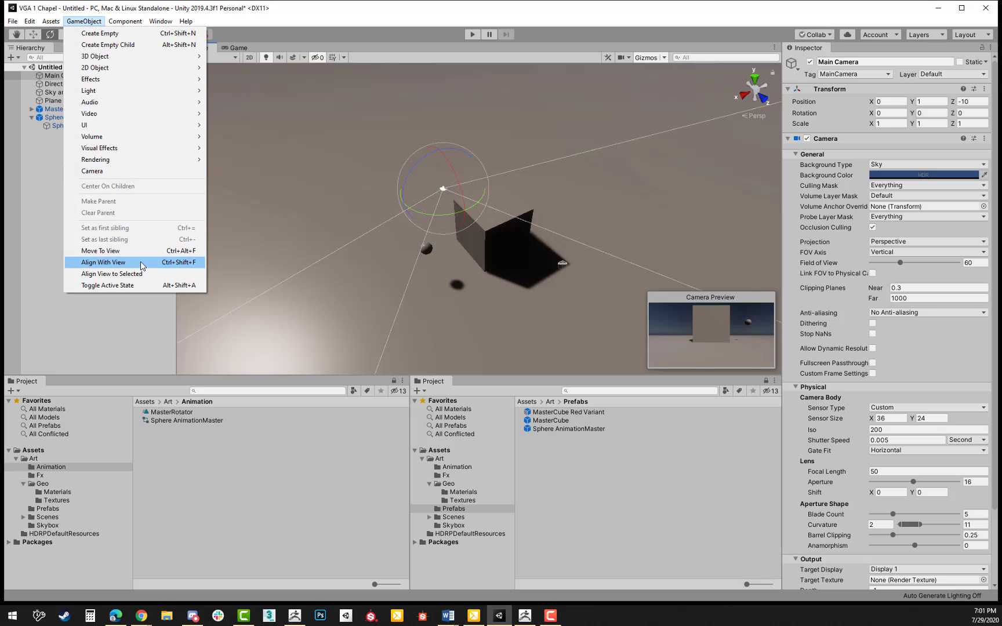
left_click(103, 262)
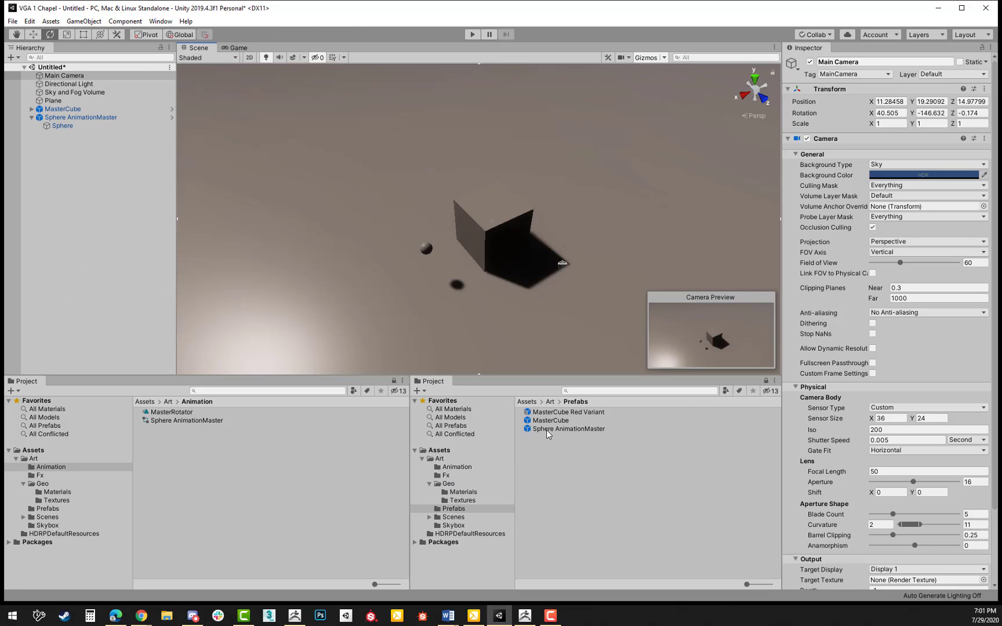
Add a second Sphere AnimationMaster prefab instance and a MasterCube copy to the scene, and move the new sphere instance away from the cube.
left_click_drag(563, 431, 126, 253)
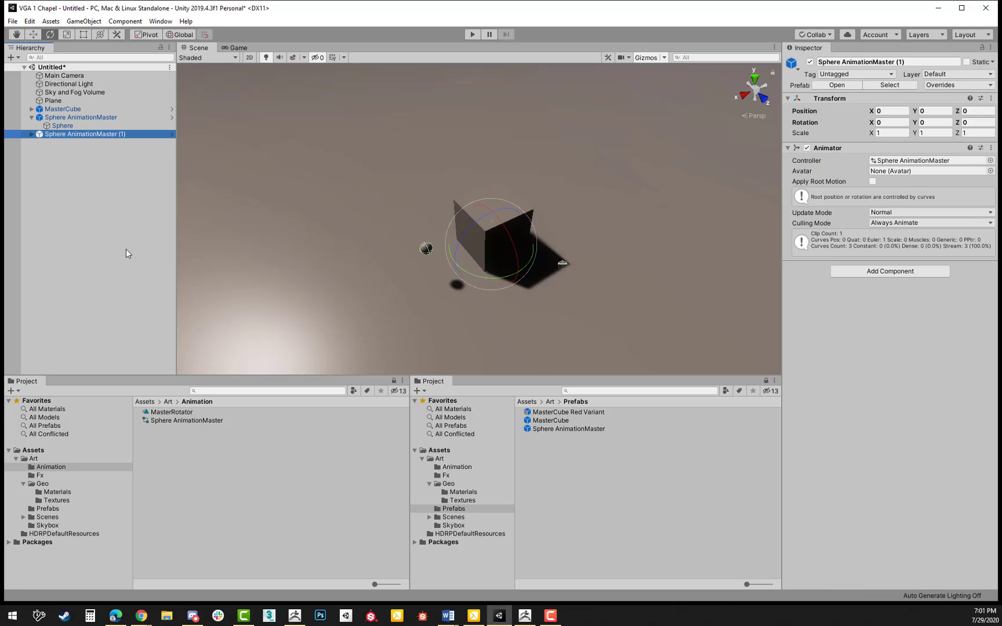
left_click(100, 173)
left_click(99, 133)
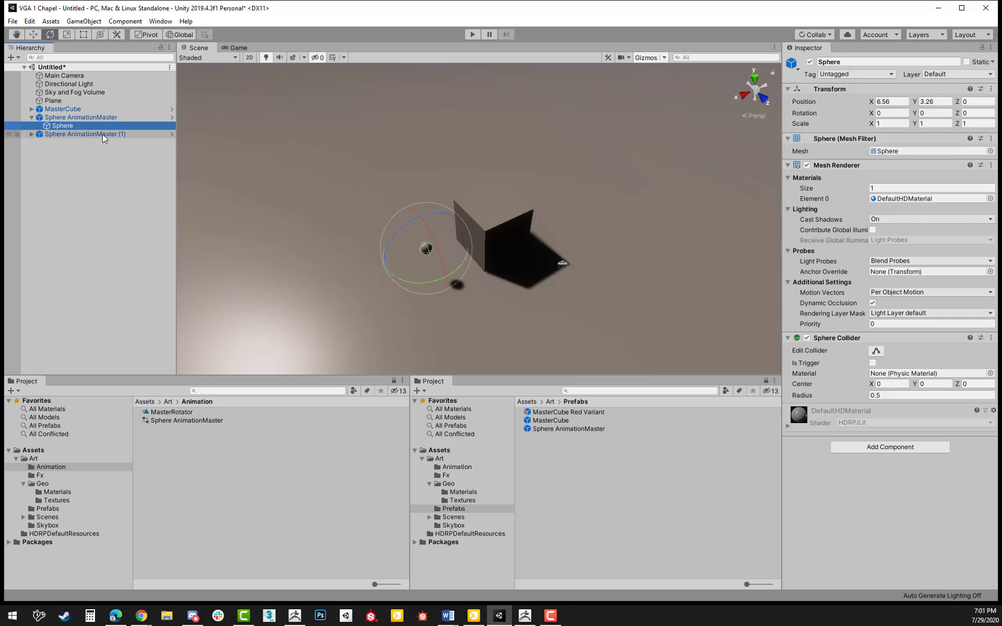
key("ctrl+v")
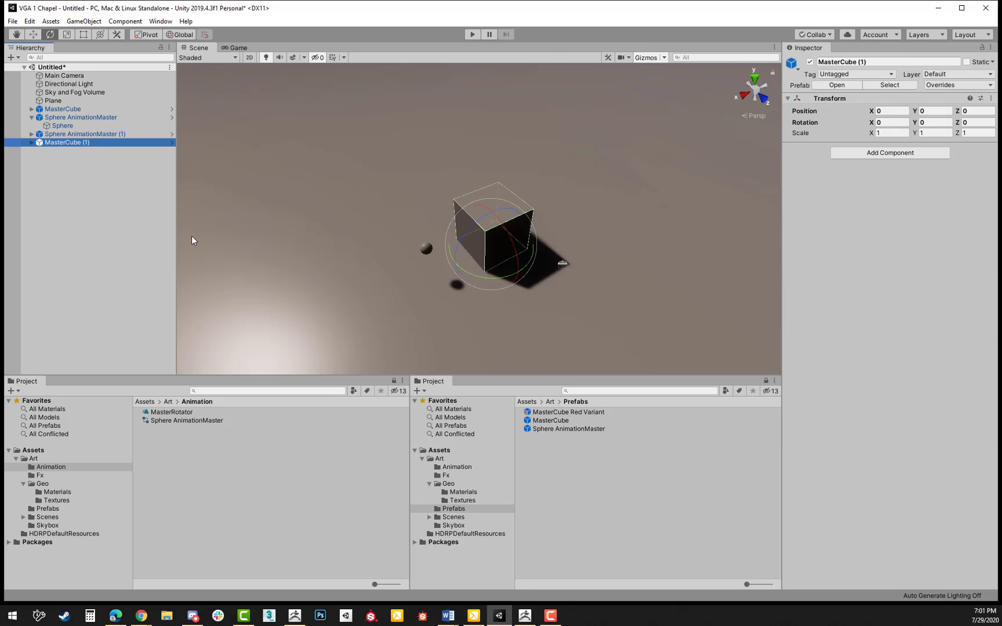
left_click(97, 133)
key("w")
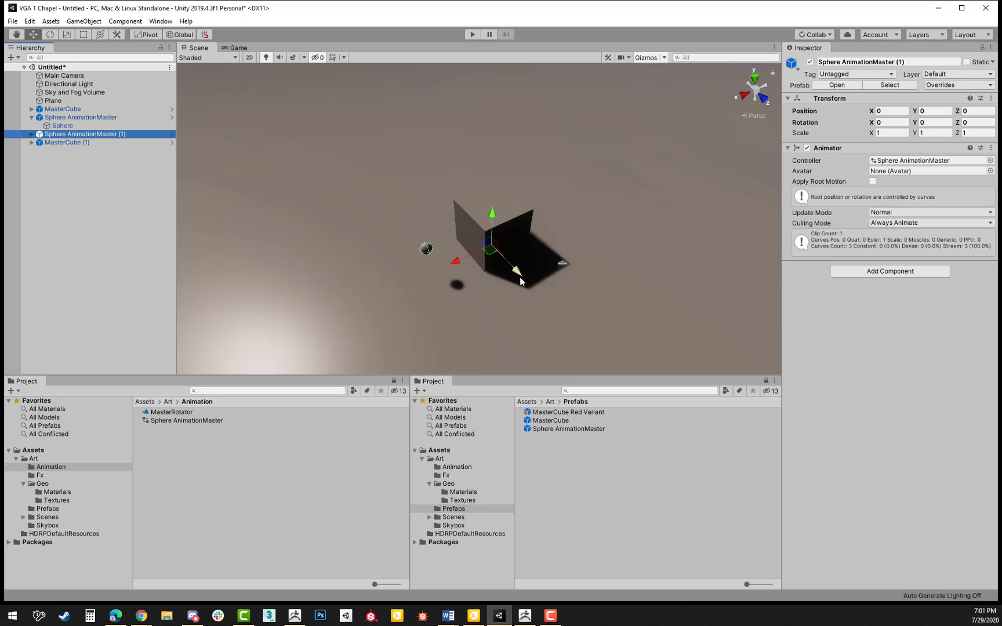
Try to move the MasterCube copy away from the original cube, and undo the move.
left_click(463, 214)
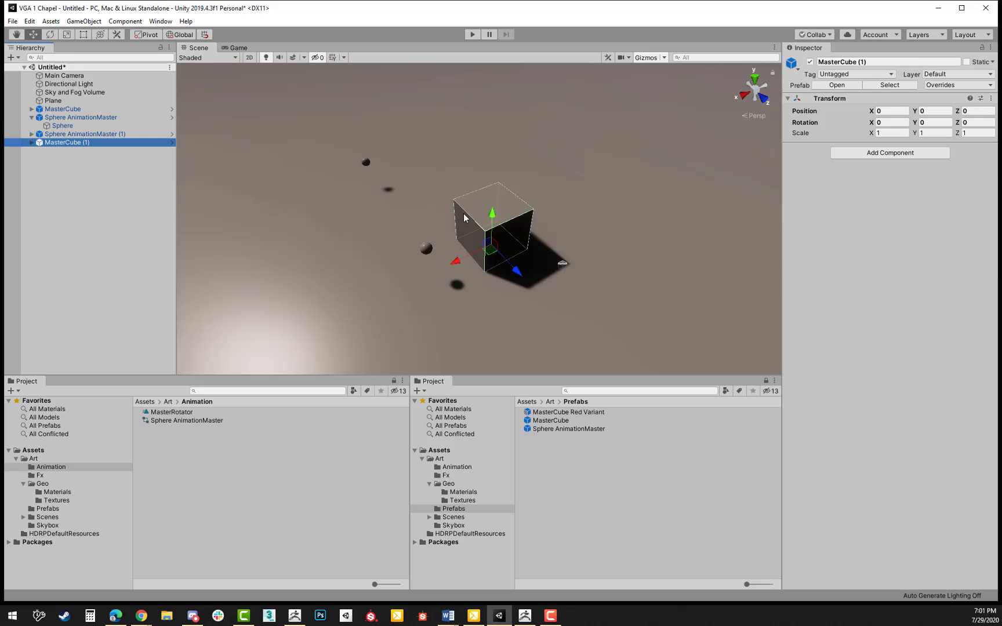
left_click_drag(490, 250, 618, 227)
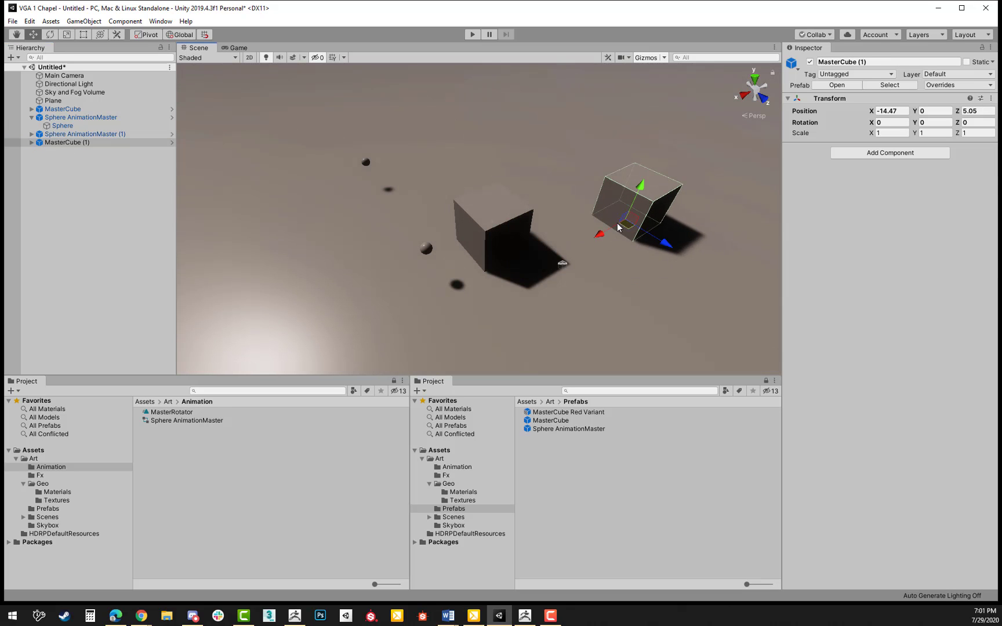
key("ctrl+z")
Move the second Sphere AnimationMaster instance across to the other side of the cube, and delete the MasterCube copy.
left_click(65, 118)
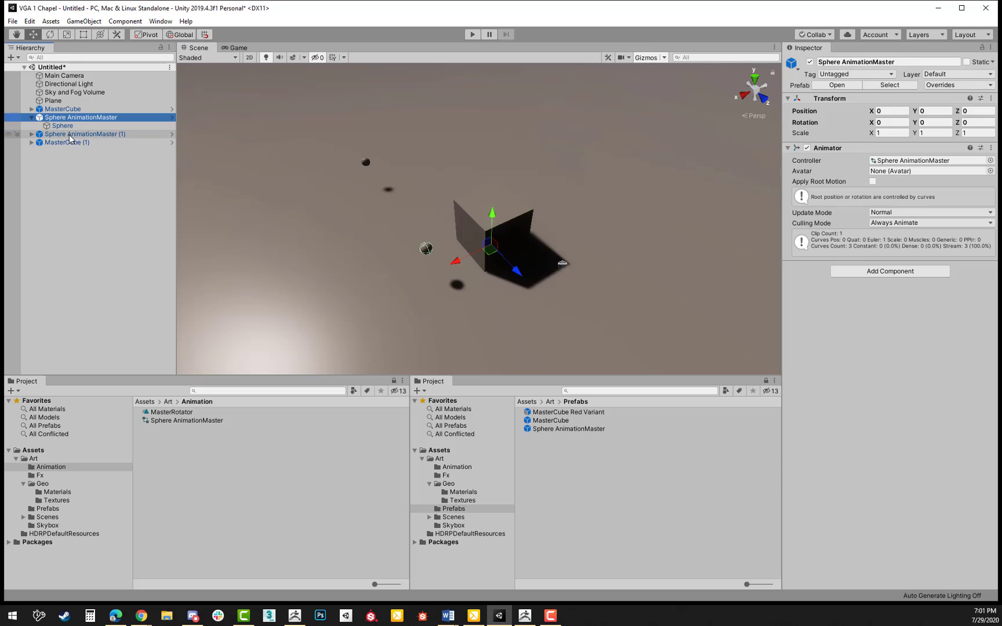
left_click(68, 135)
left_click_drag(421, 187, 622, 220)
left_click(75, 144)
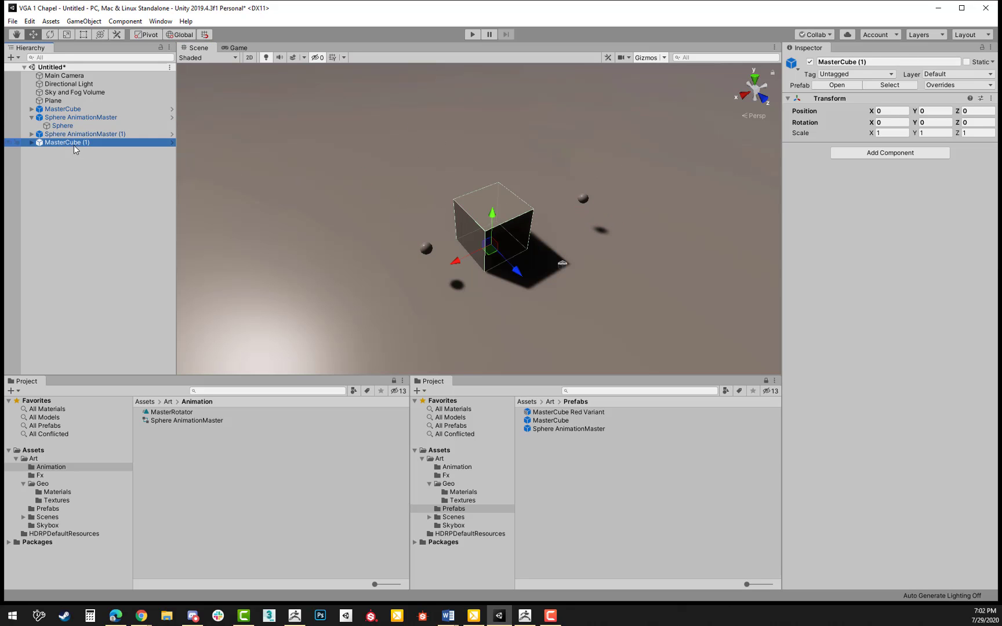
key("Delete")
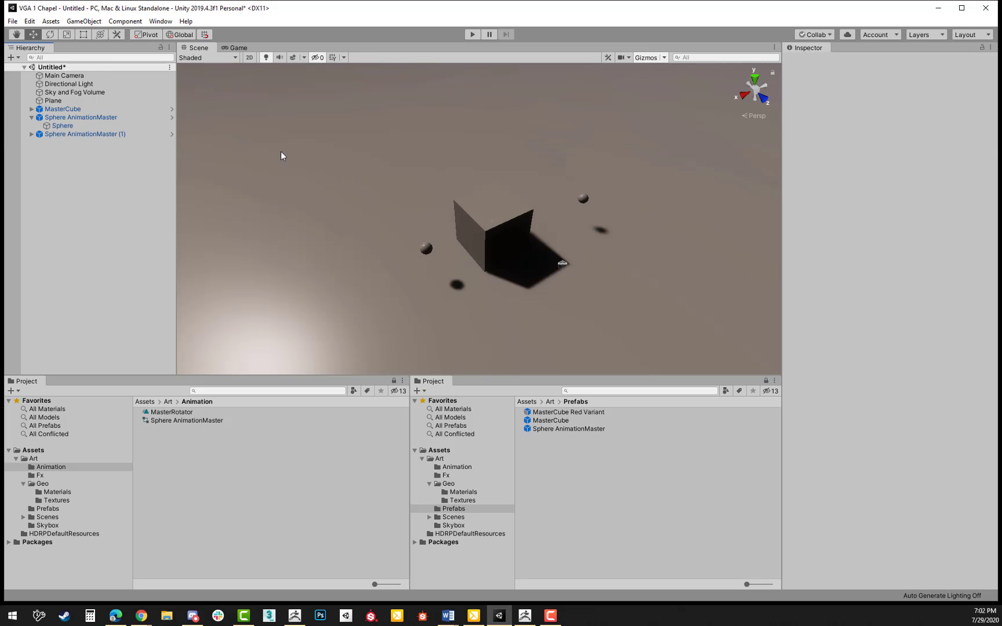
Test the rotation of both sphere instances in Play mode, inspect the original Sphere AnimationMaster's transform, and stop playback.
left_click(473, 34)
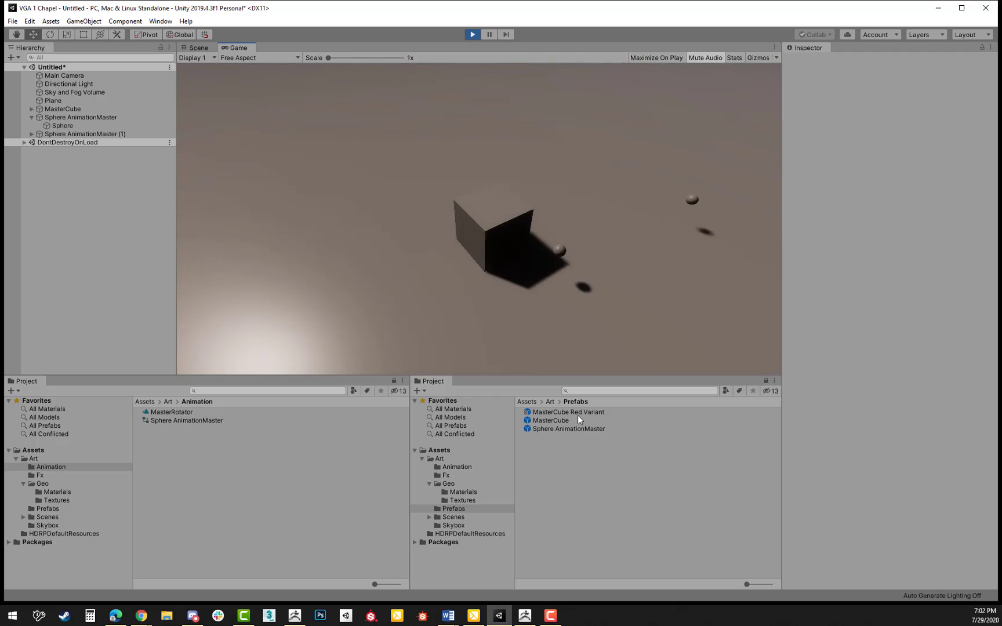
left_click(93, 117)
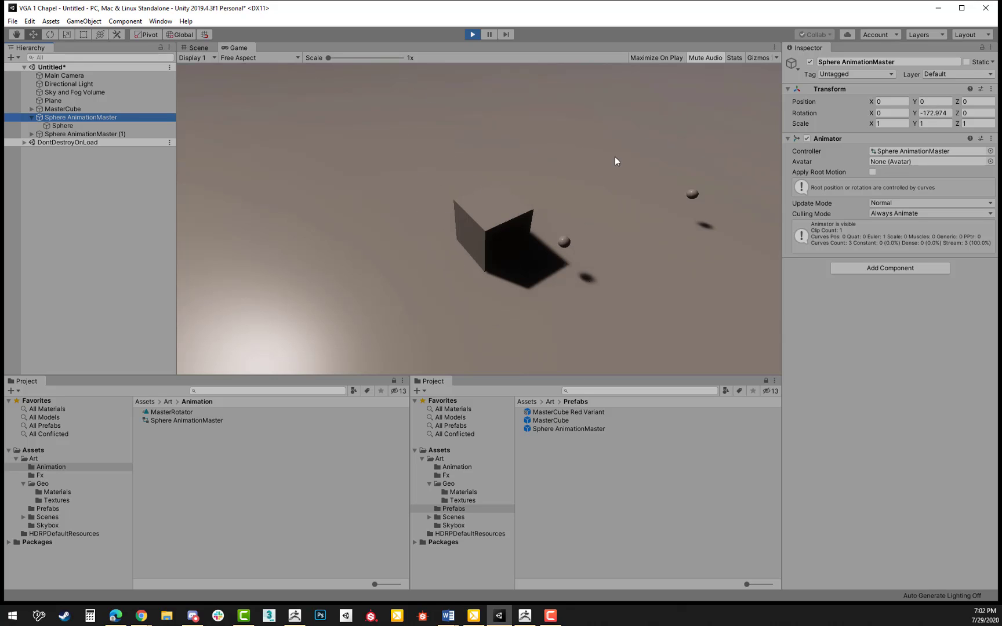
left_click(473, 34)
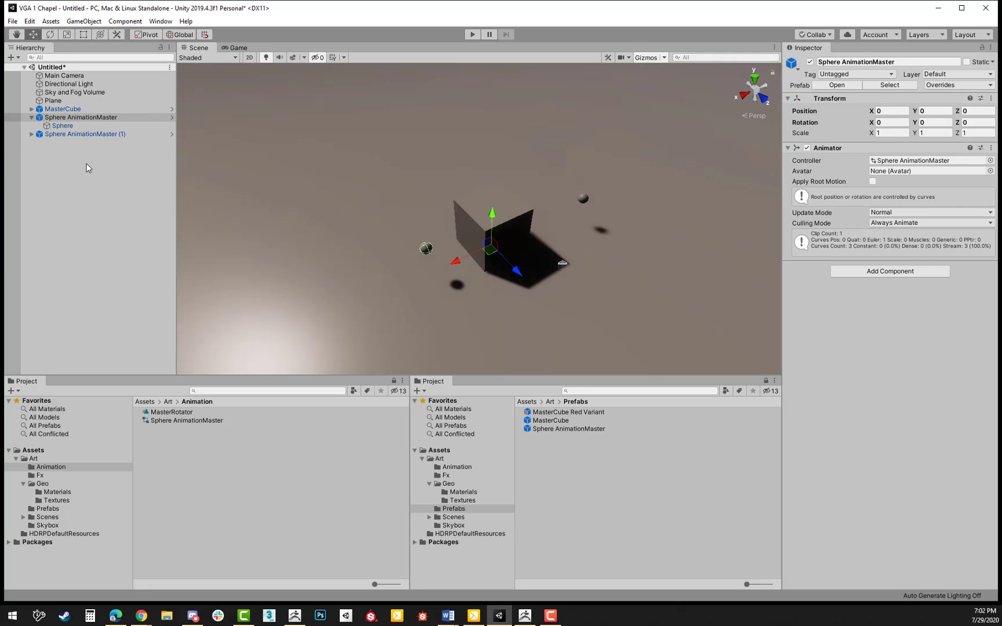
Delete the second Sphere AnimationMaster instance from the scene.
left_click(85, 134)
key("Delete")
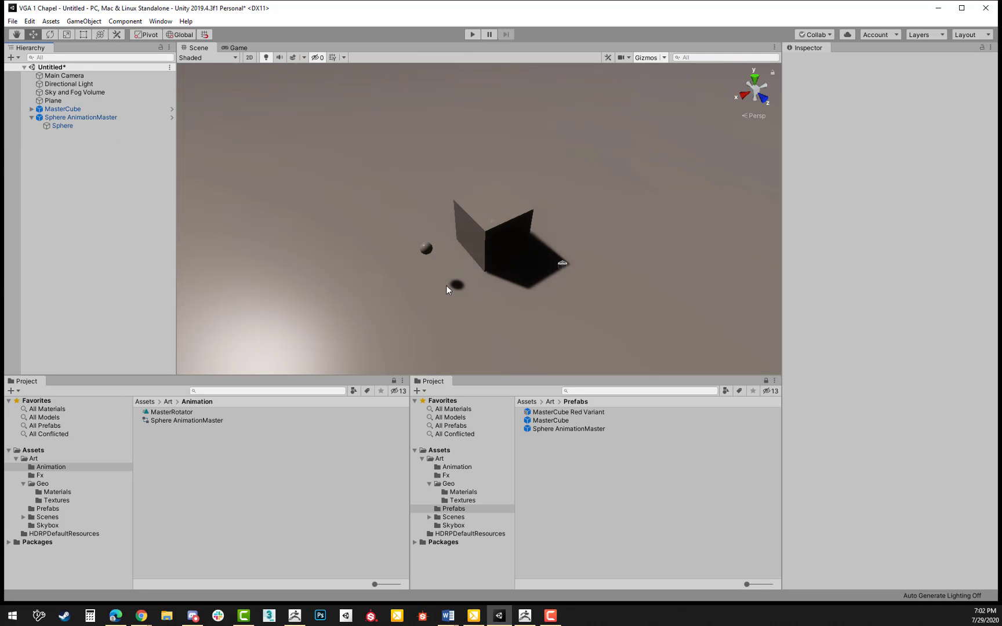
left_click_drag(599, 301, 548, 246, "alt")
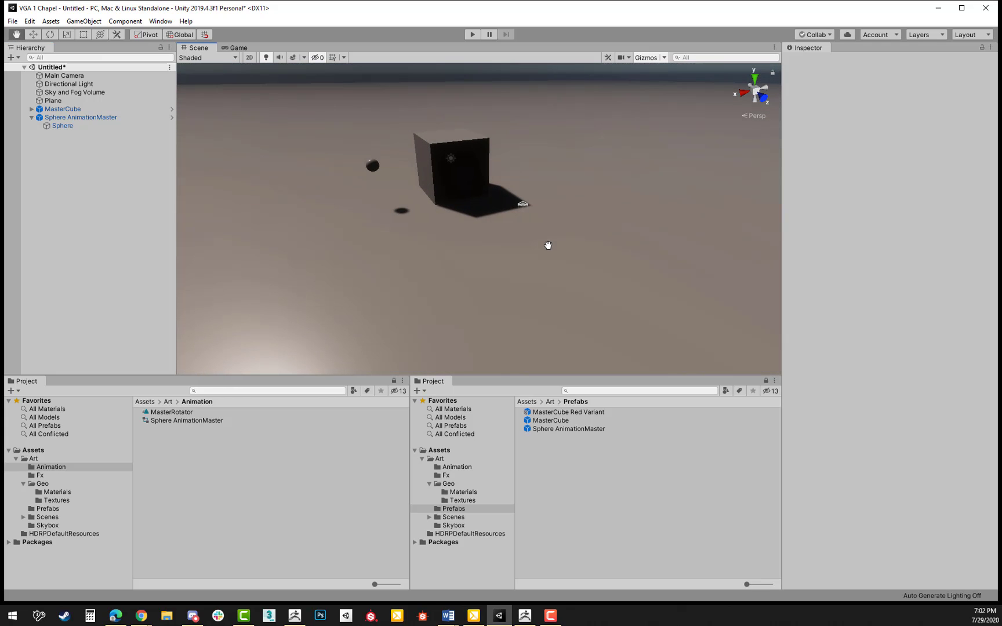
Open the MasterRotator clip of Sphere AnimationMaster in the Animation window and expand its Rotation property.
left_click(61, 127)
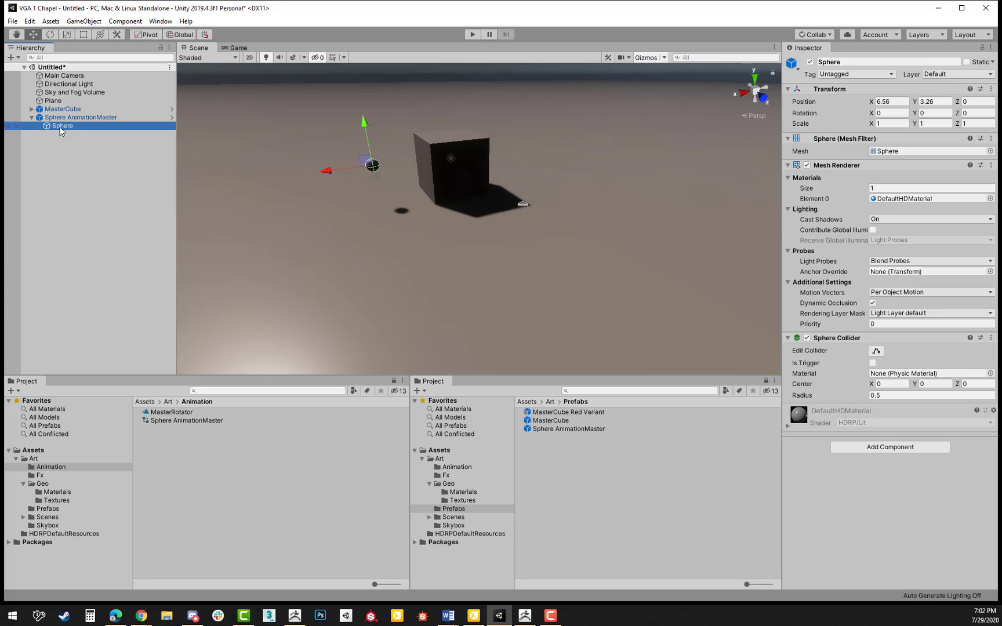
left_click(93, 116)
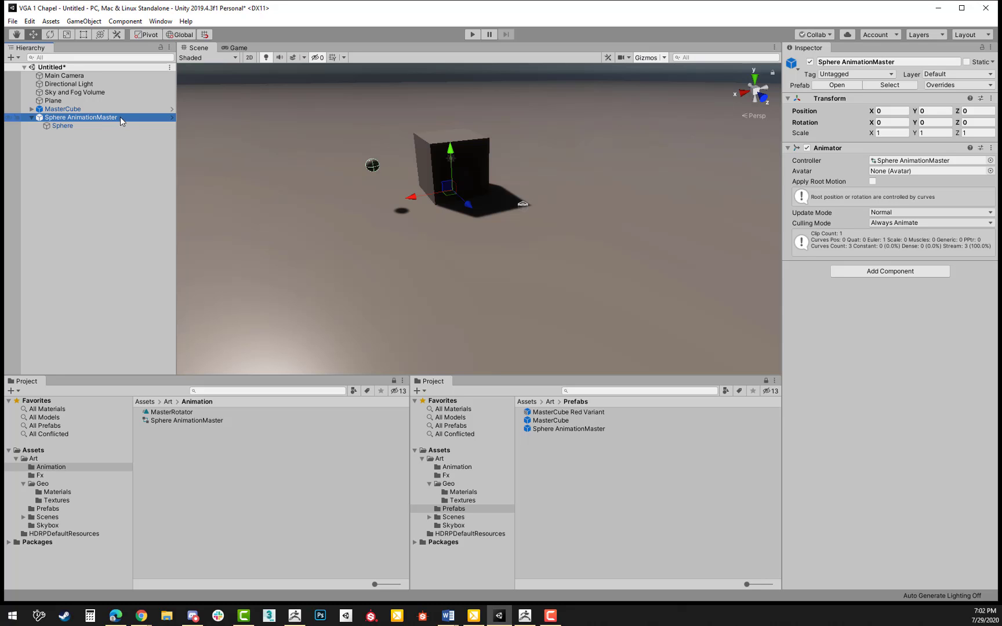
left_click(157, 21)
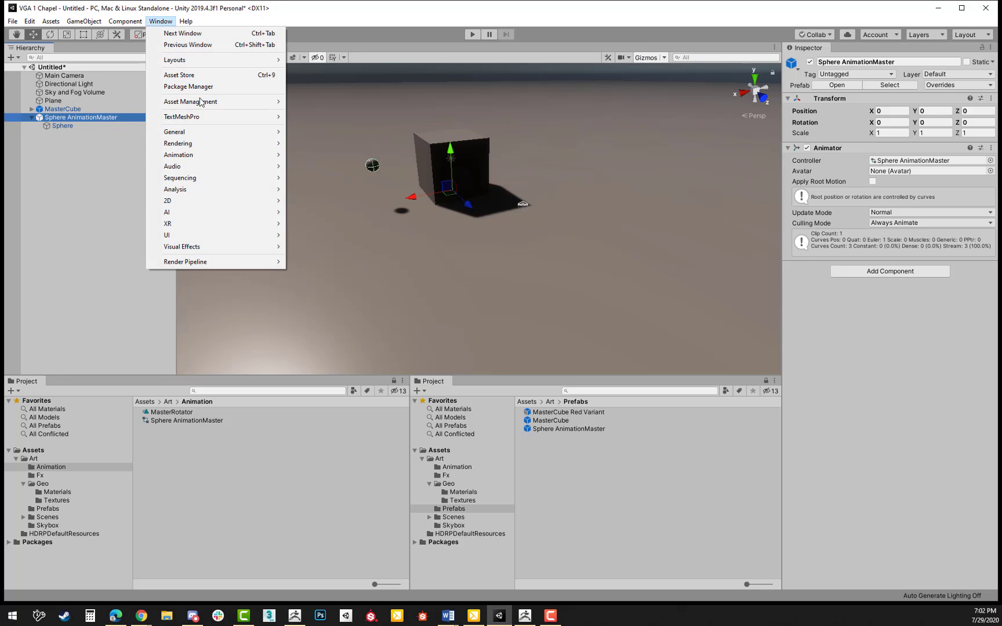
mouse_move(201, 156)
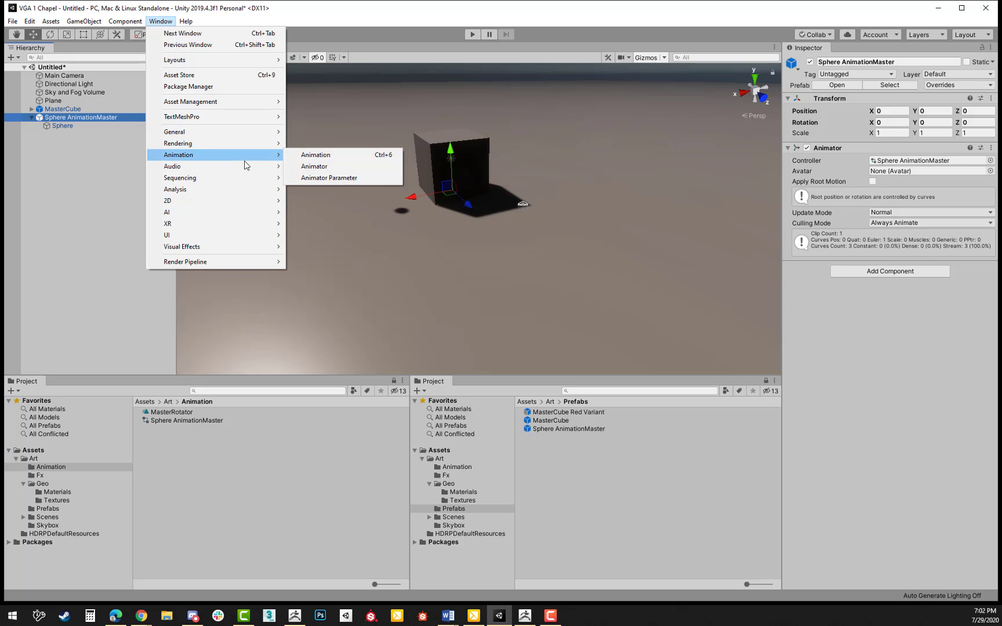
left_click(315, 155)
mouse_move(444, 325)
left_mouse_down()
mouse_move(454, 311)
mouse_move(436, 318)
left_mouse_up()
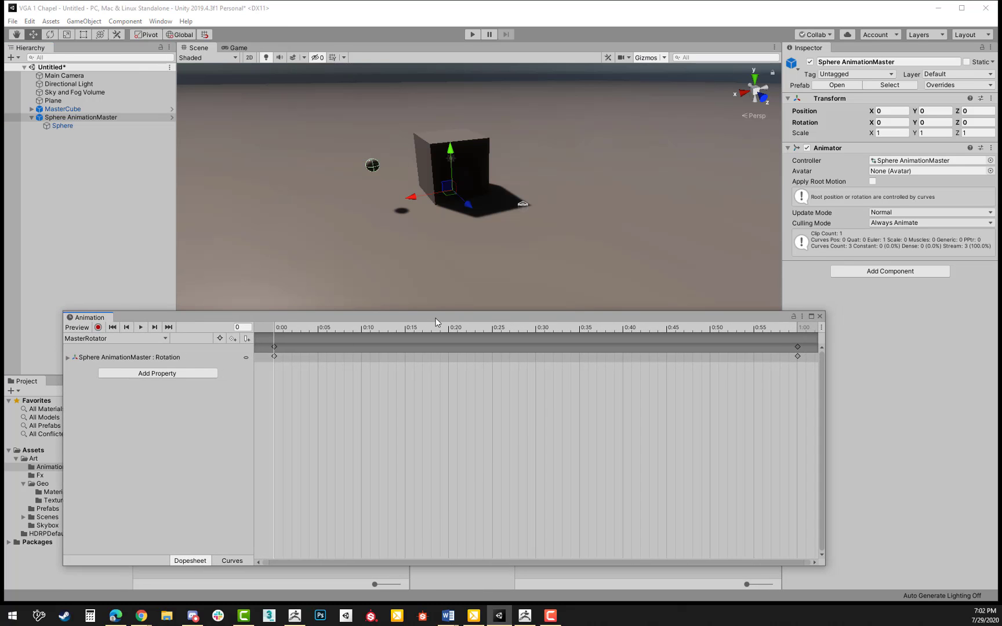
left_click(67, 358)
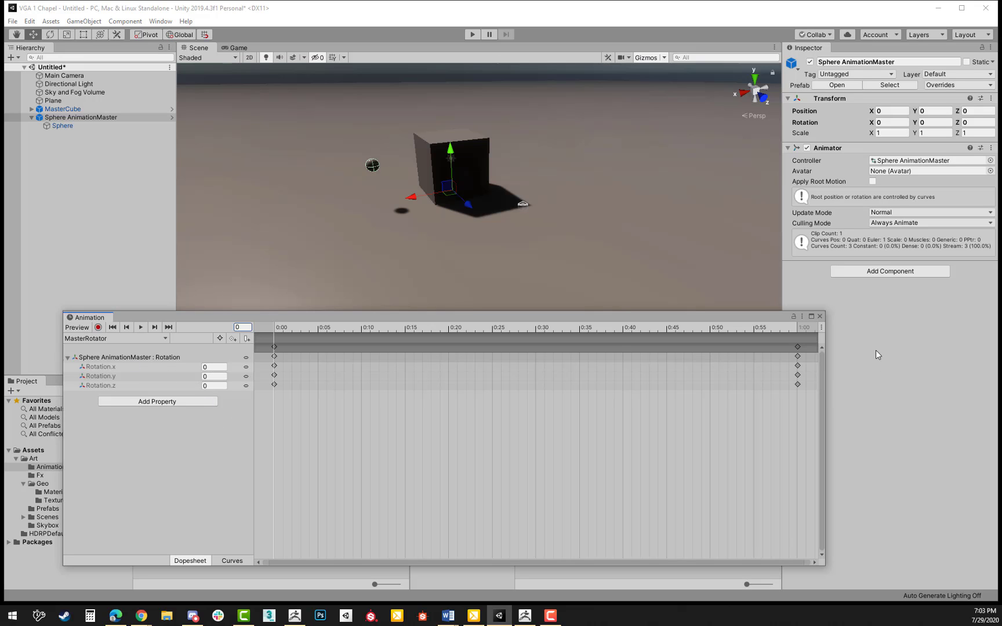
left_click_drag(824, 377, 770, 374)
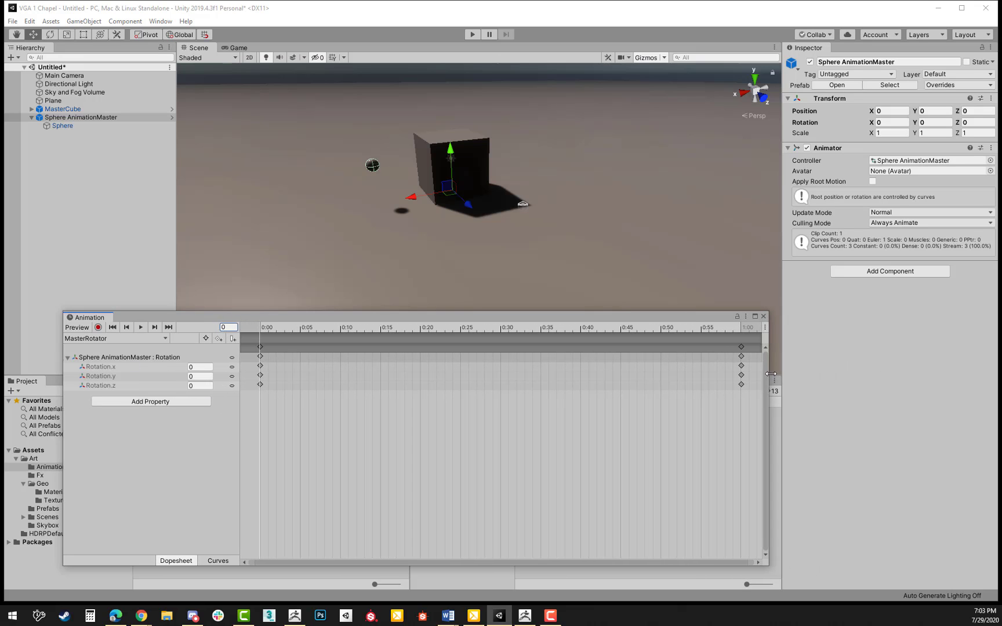
Check which properties can be added to the MasterRotator clip, then select the child Sphere and put the Animation window away.
left_click(175, 402)
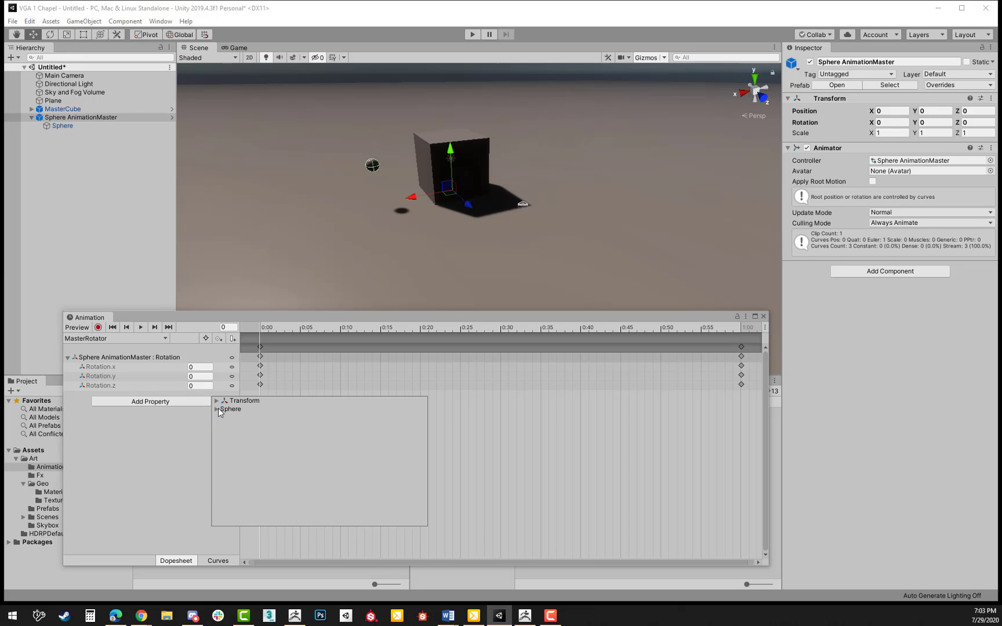
left_click(220, 410)
left_click(216, 410)
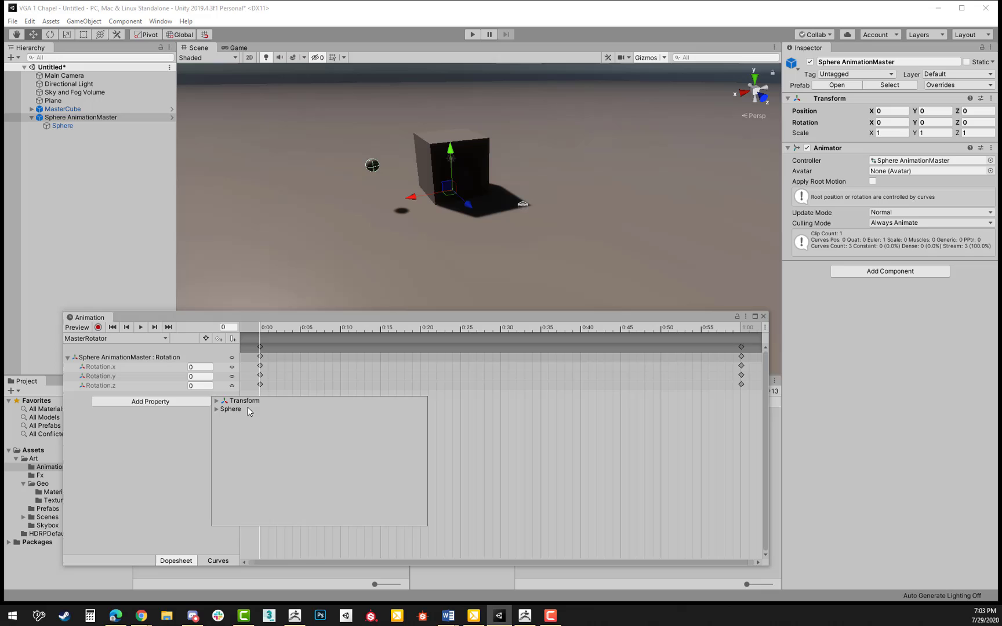
left_click(135, 445)
mouse_move(397, 315)
left_mouse_down()
mouse_move(376, 306)
mouse_move(381, 319)
left_mouse_up()
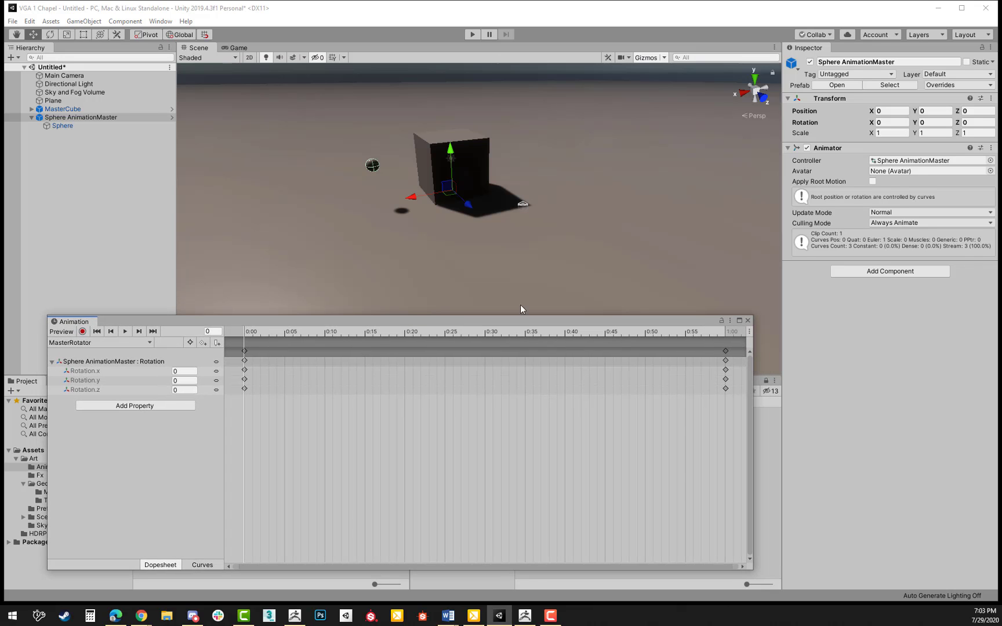
left_click(56, 126)
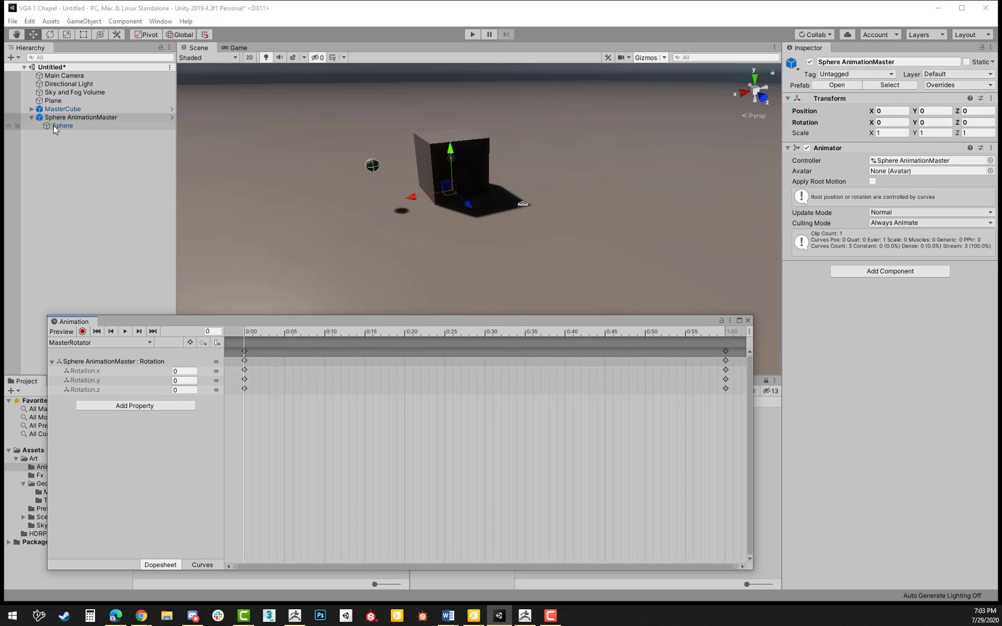
left_click_drag(564, 318, 0, 289)
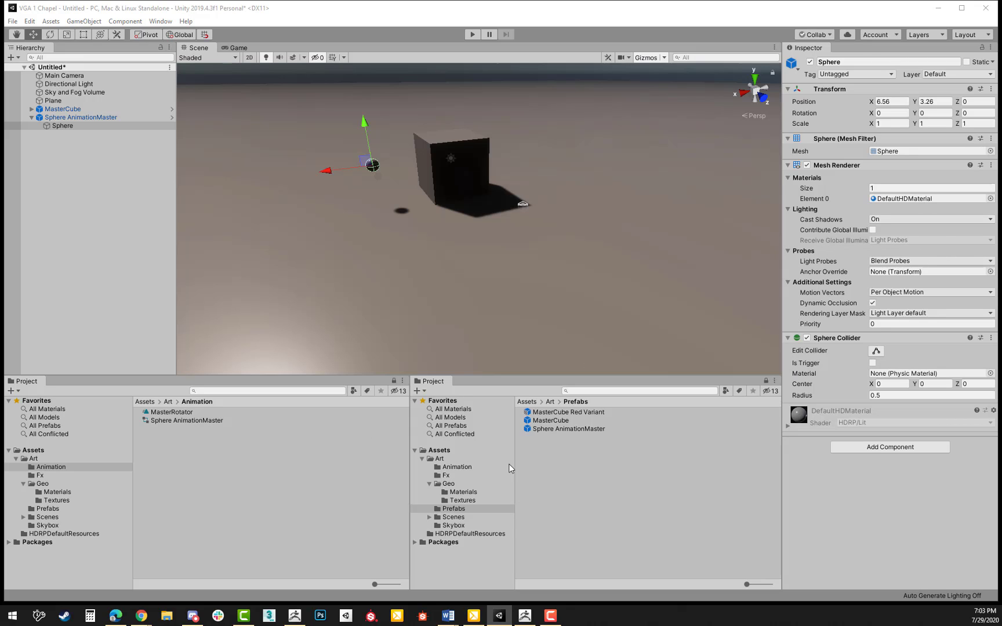
Duplicate the red stuff material in the Geo Materials folder.
left_click(462, 492)
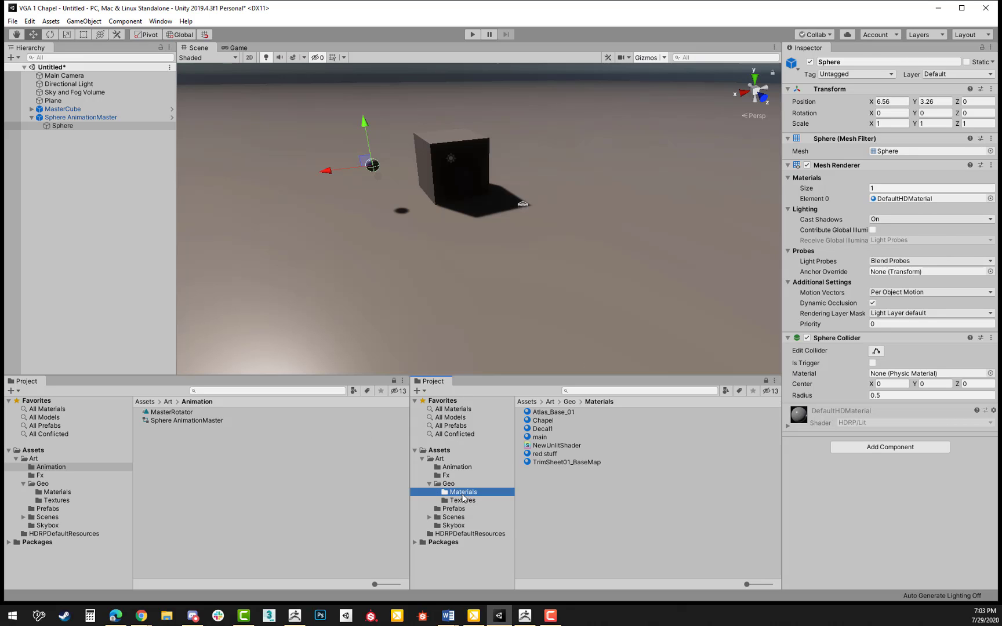
left_click(456, 509)
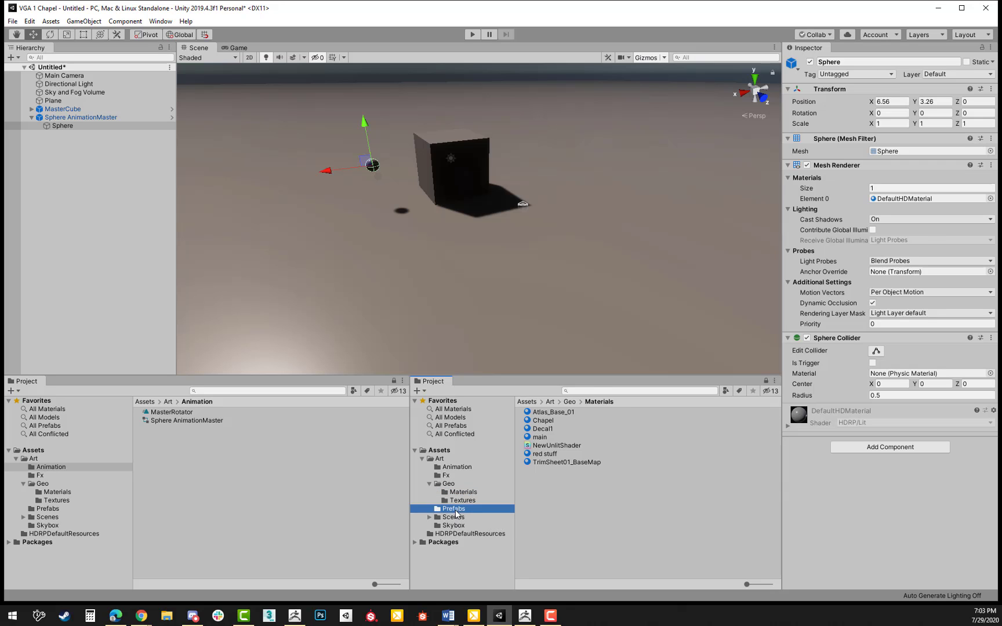
left_click(54, 492)
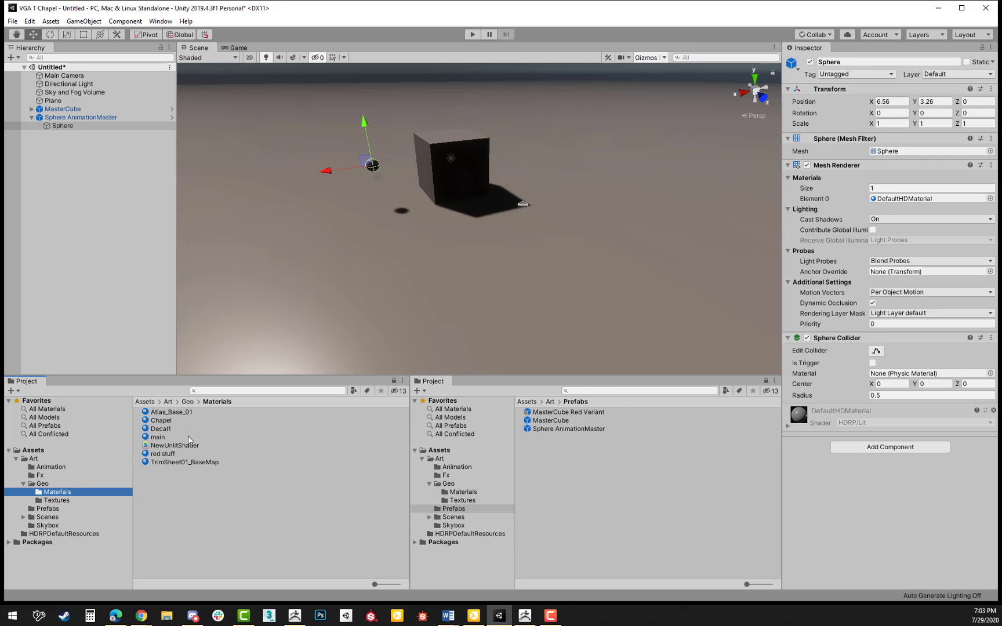
left_click(160, 453)
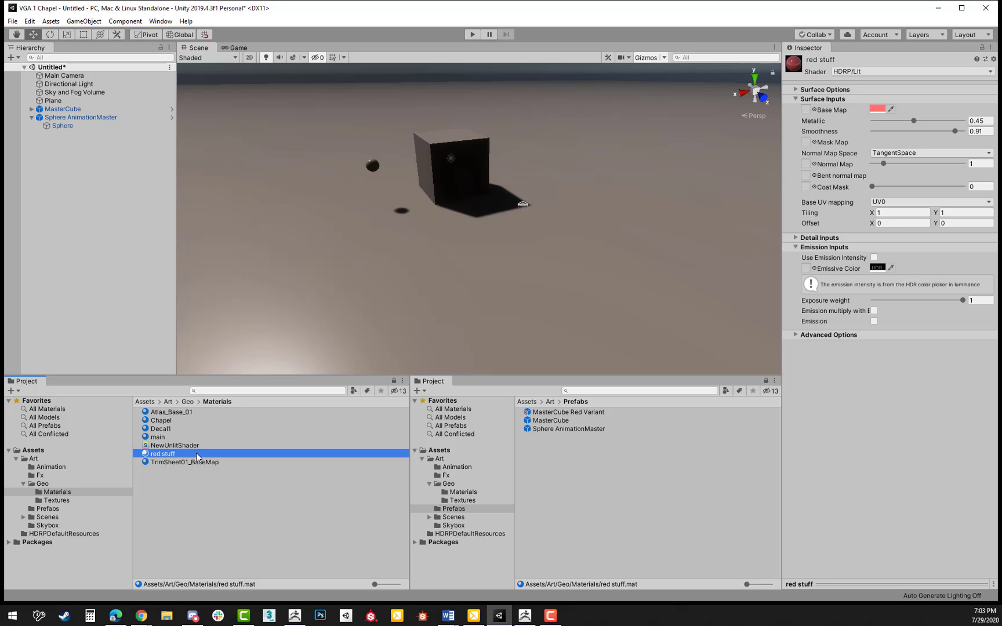
key("ctrl+d")
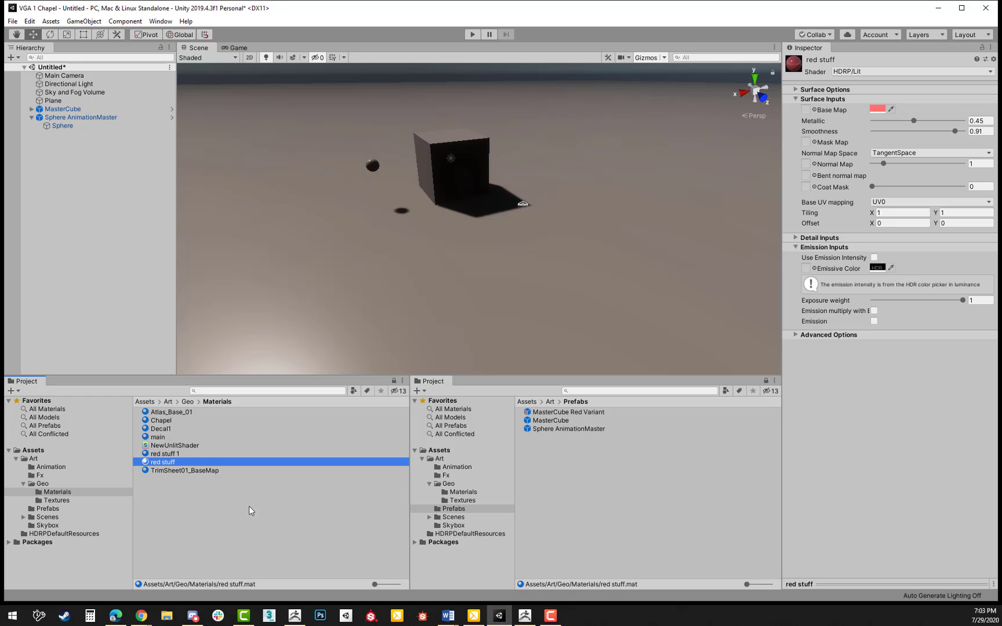
Rename the duplicated material as red glow.
left_click(175, 454)
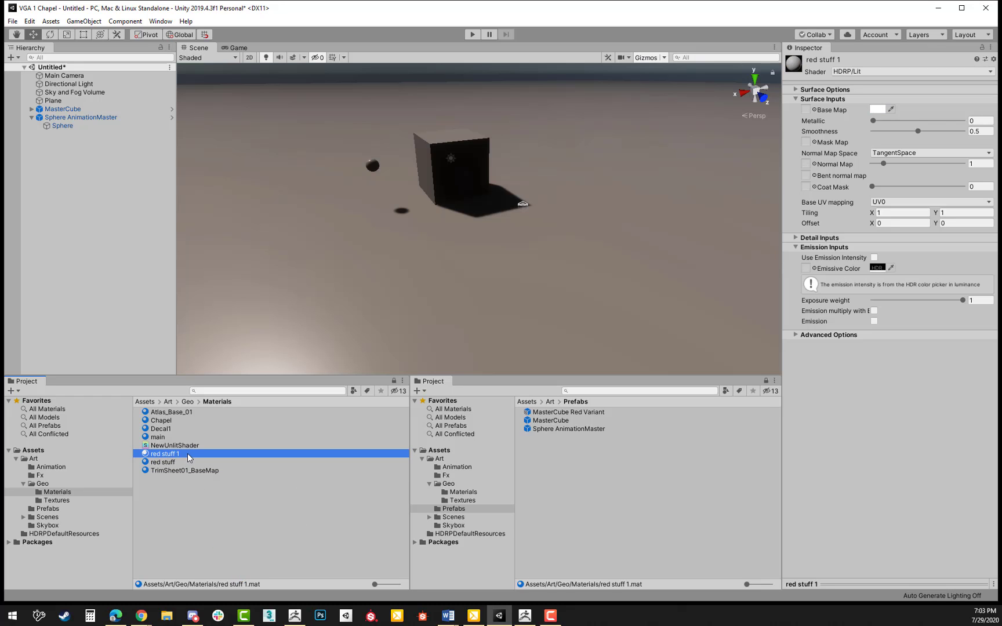
left_click(187, 453)
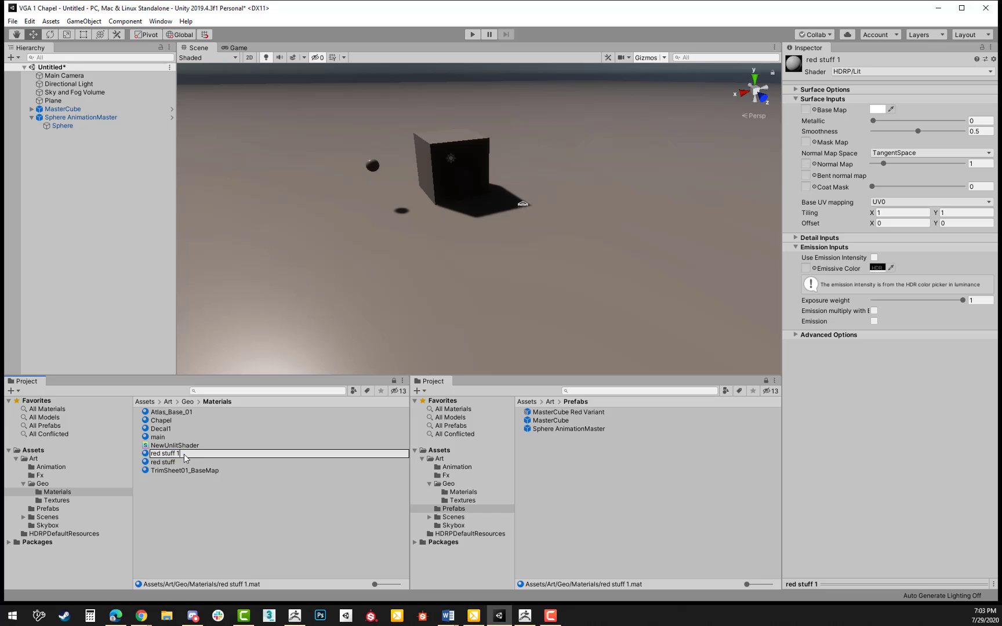
left_click_drag(184, 454, 161, 460)
type("glow")
key("Return")
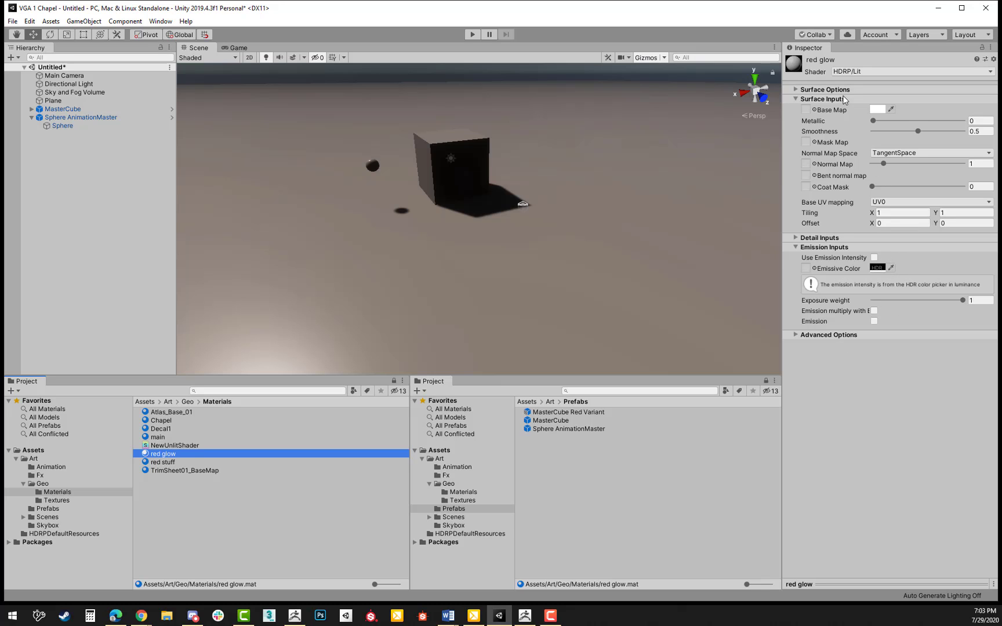
Open the Sphere AnimationMaster prefab for editing and assign the red glow material to its child Sphere.
left_click(67, 125)
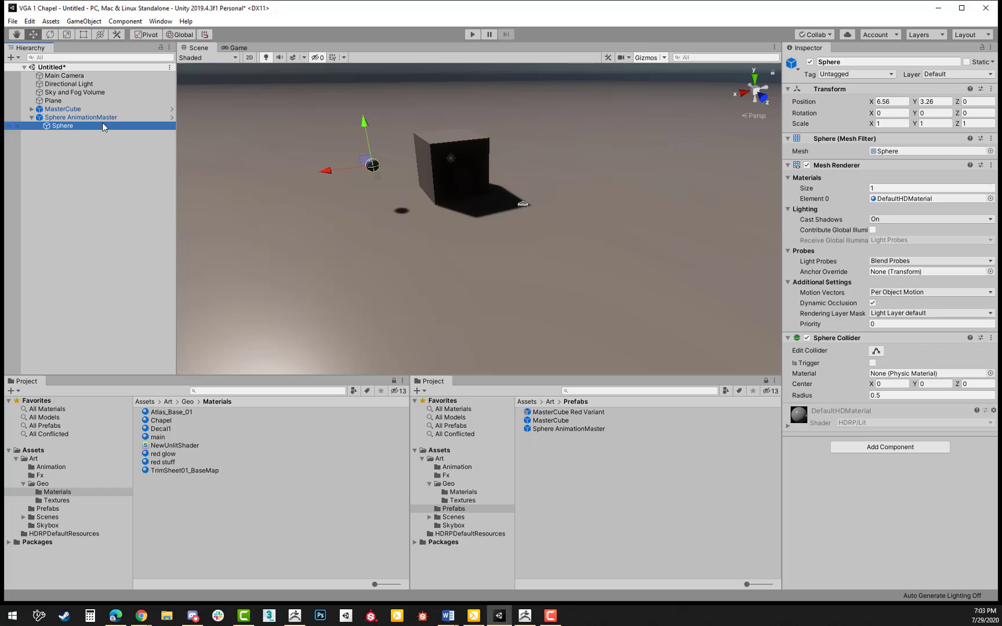
left_click(171, 119)
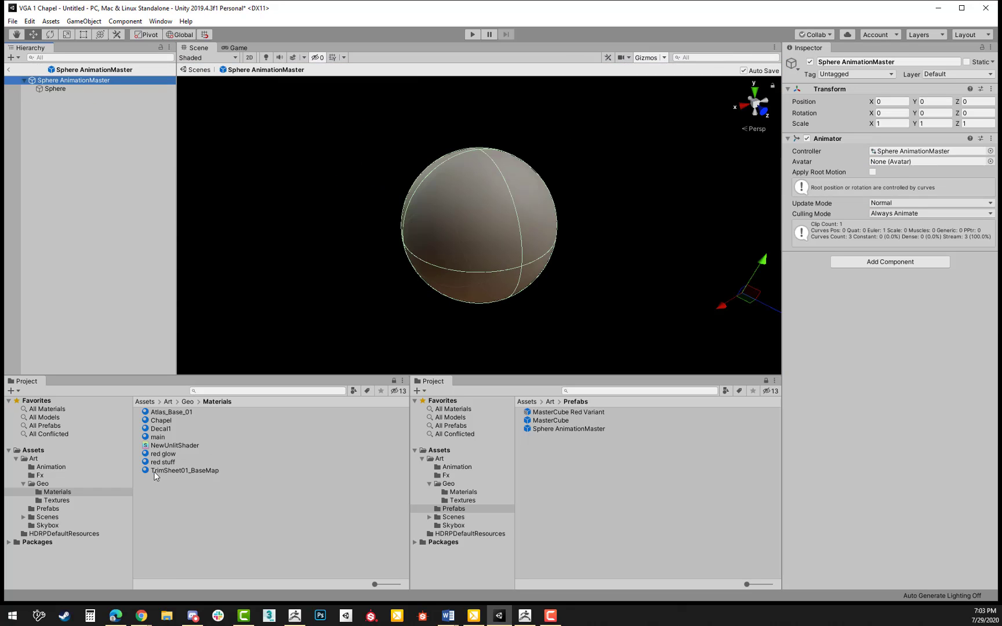
left_click_drag(160, 453, 476, 253)
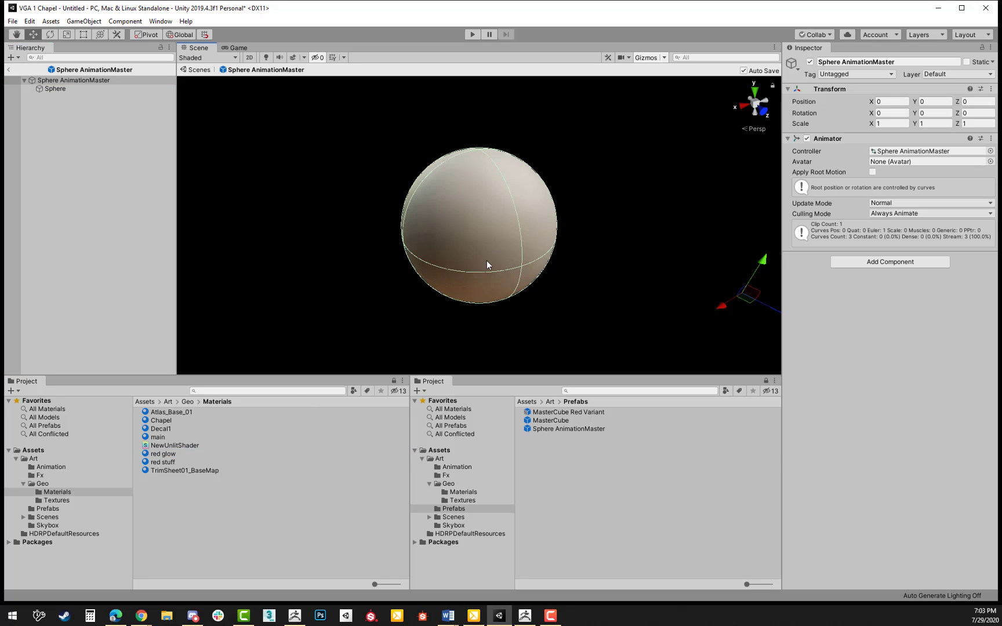
left_click(484, 195)
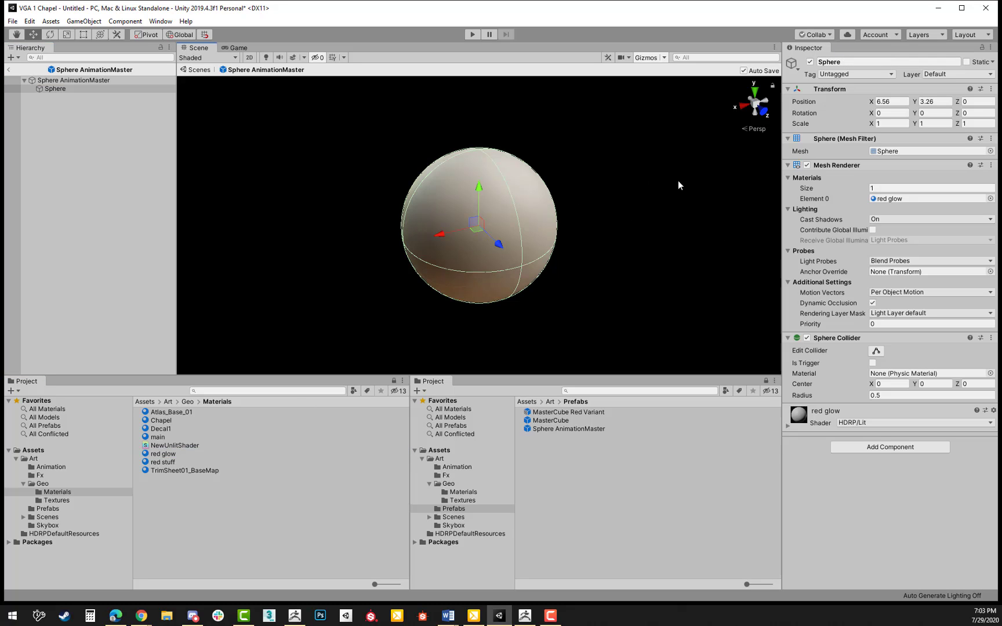
Enable Use Emission Intensity on the red glow material and set its emissive color to red-orange FF1A00.
left_click(790, 427)
scroll(845, 400, "down", 2)
scroll(844, 400, "down", 1)
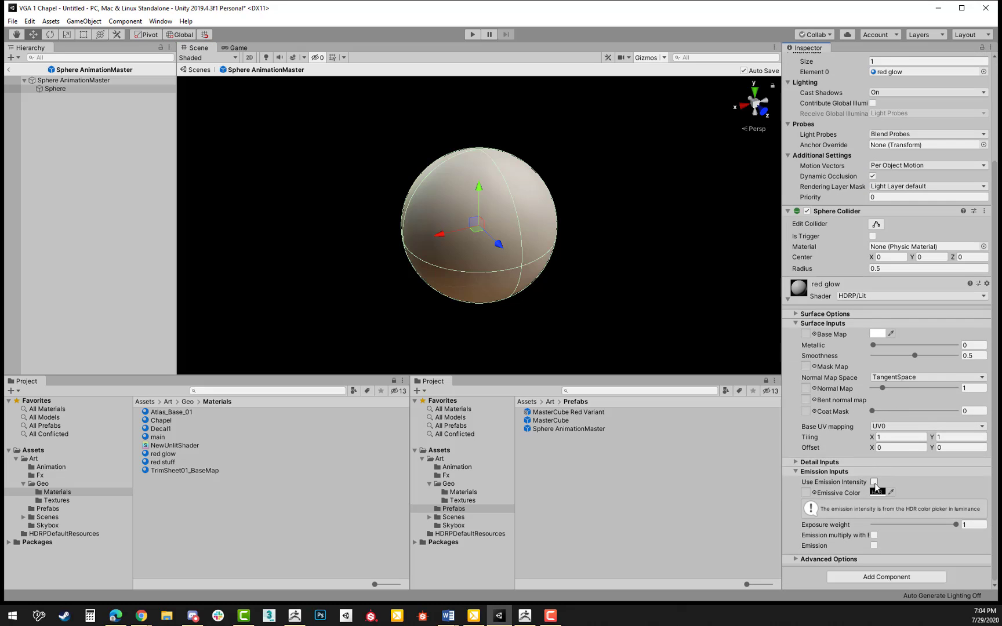
left_click(874, 481)
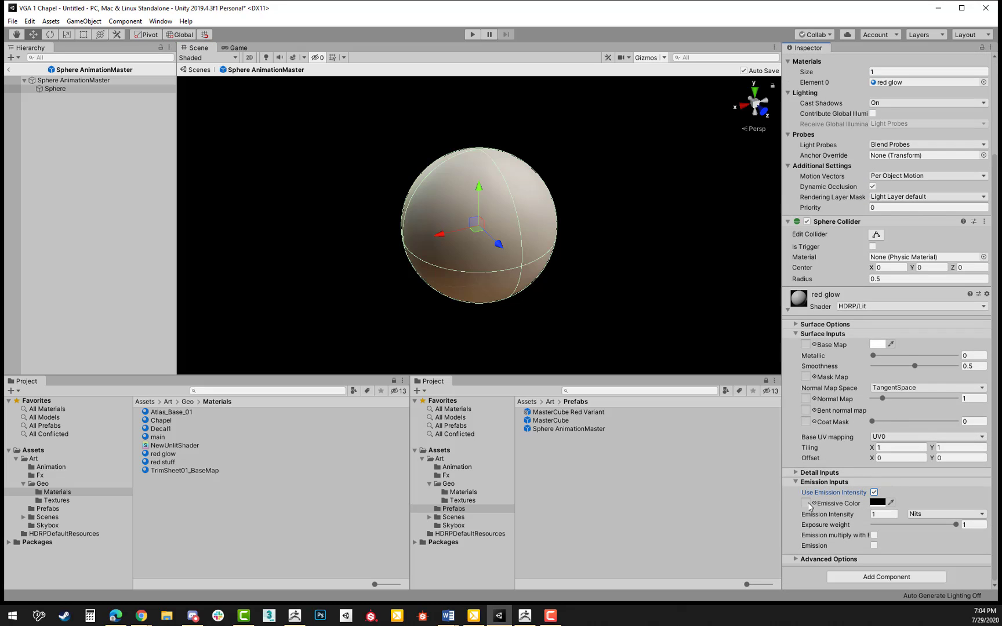
left_click(877, 502)
left_click_drag(657, 309, 681, 290)
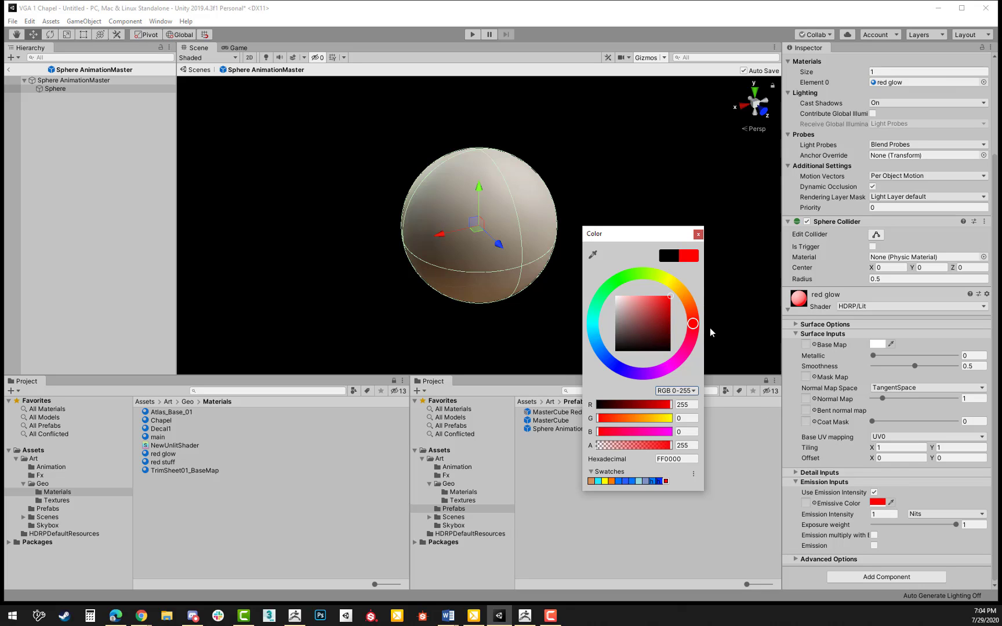
left_click(694, 318)
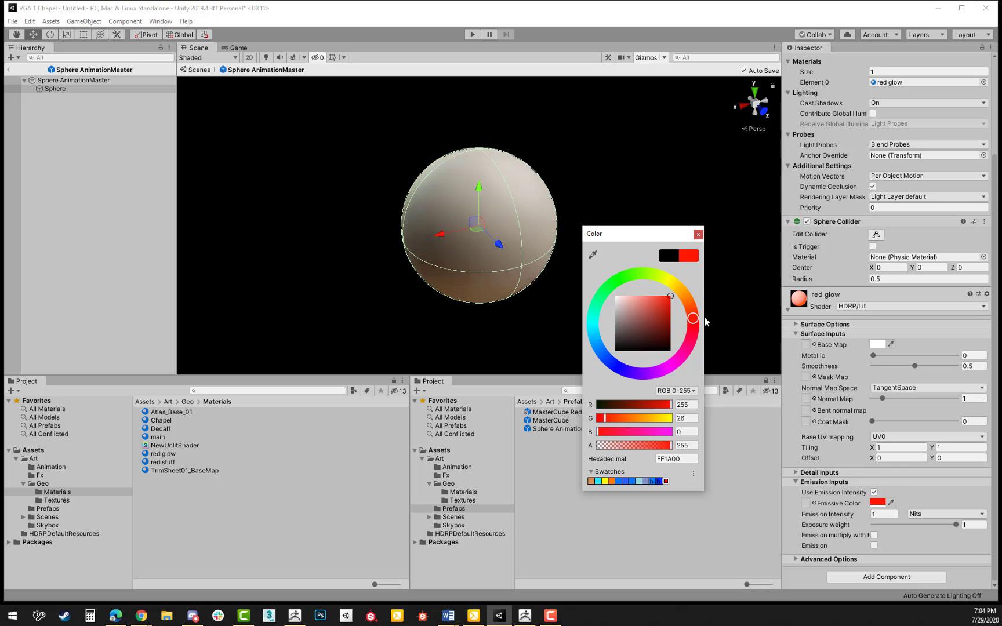
left_click(698, 235)
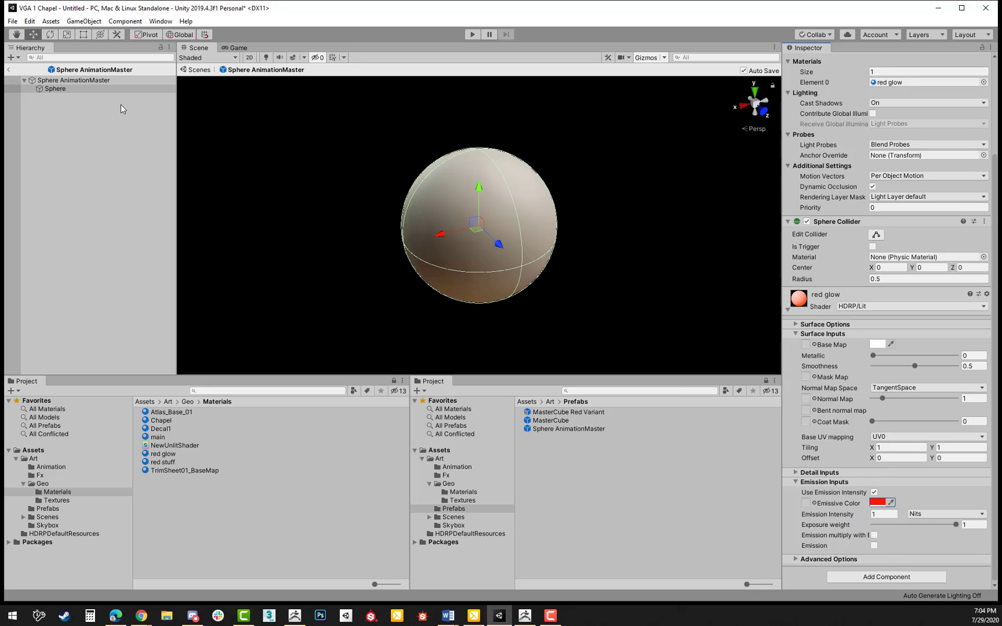
Return to the main scene and set the red glow material's emission intensity to 1000 nits.
left_click(11, 71)
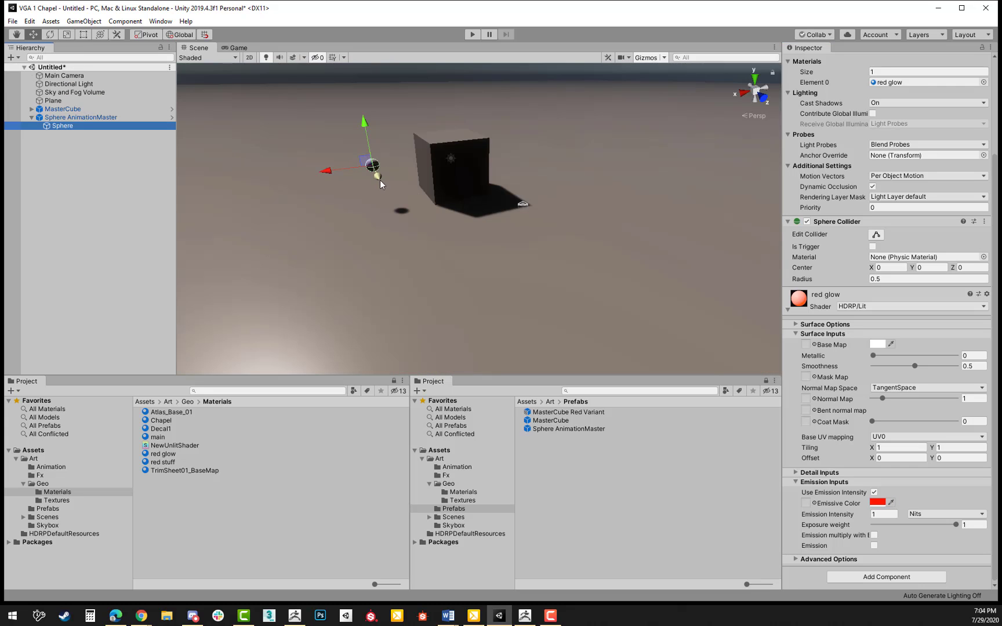
scroll(379, 181, "up", 1)
middle_click_drag(371, 165, 380, 170)
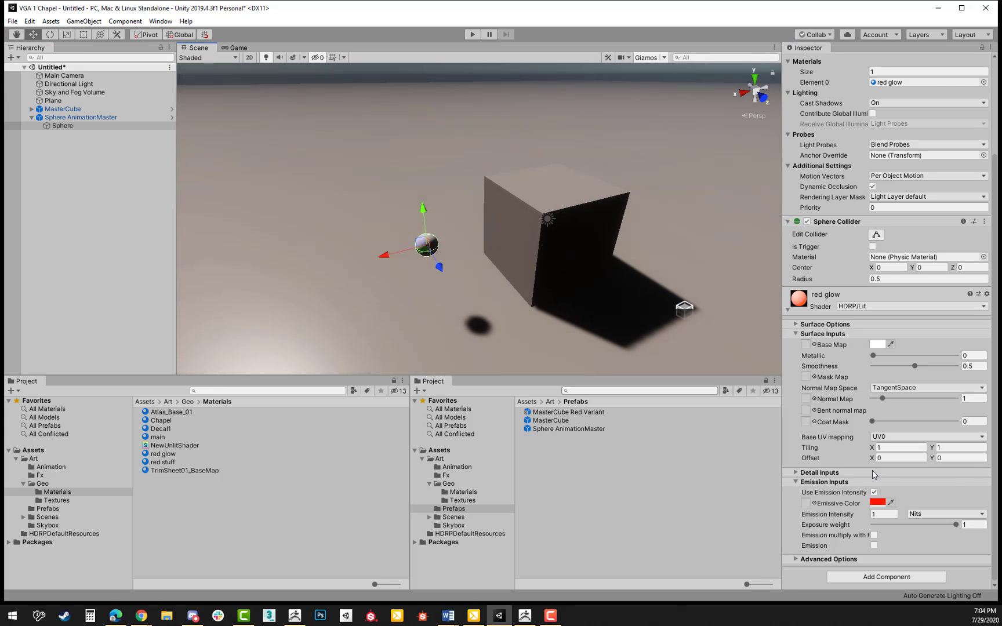
left_click(881, 513)
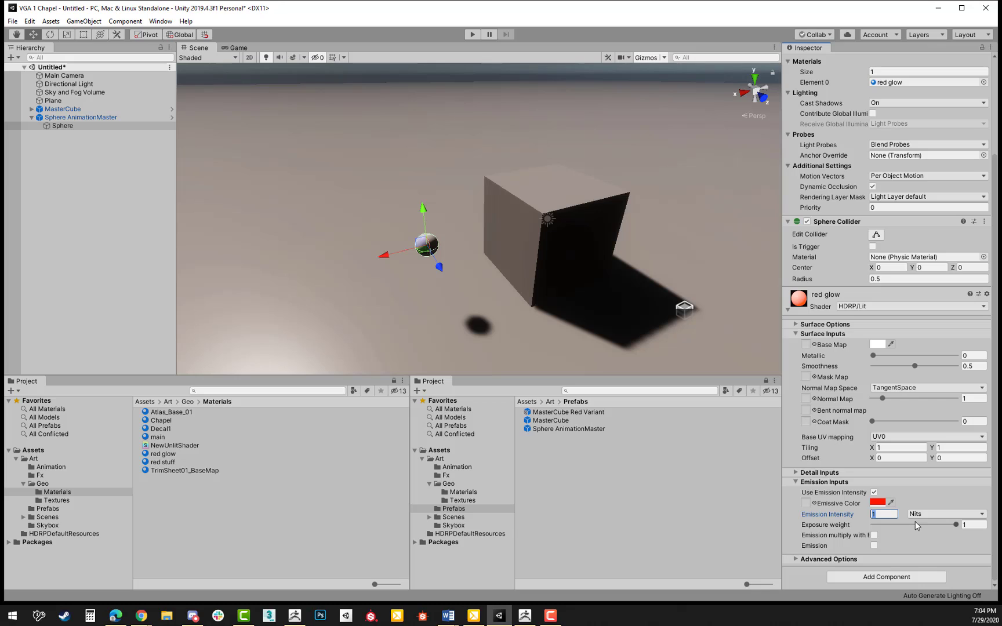
type("1000")
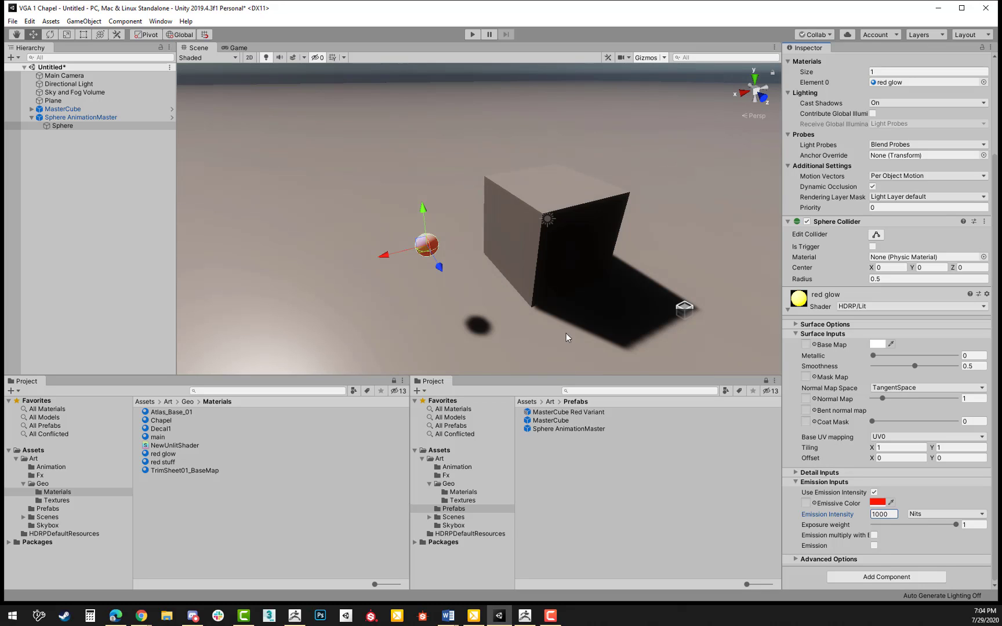
Set the red glow material's emission intensity to 10000 nits in the Sphere AnimationMaster prefab and return to the scene.
left_click(171, 118)
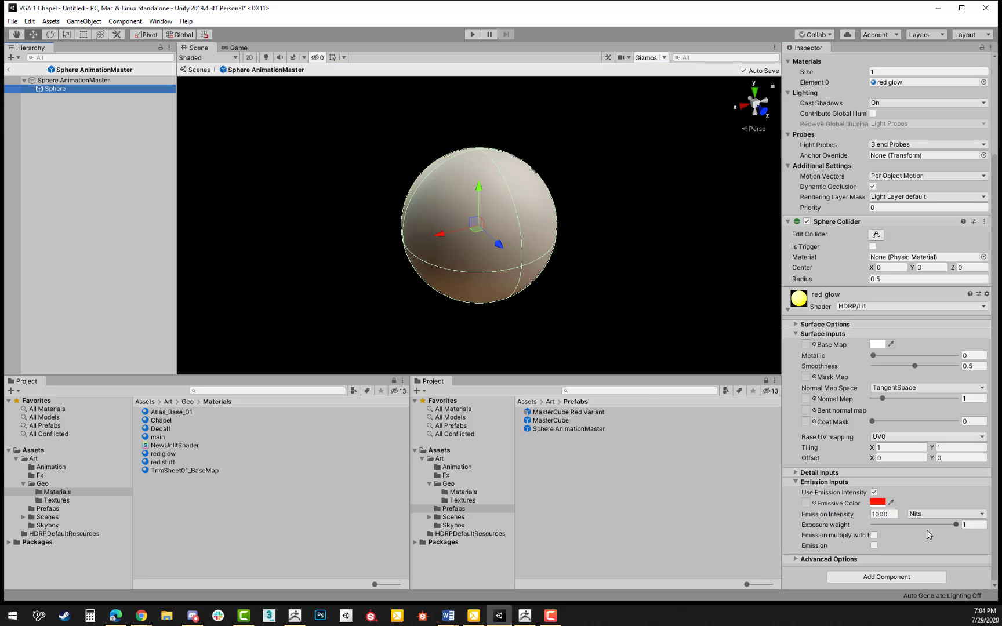
left_click(823, 514)
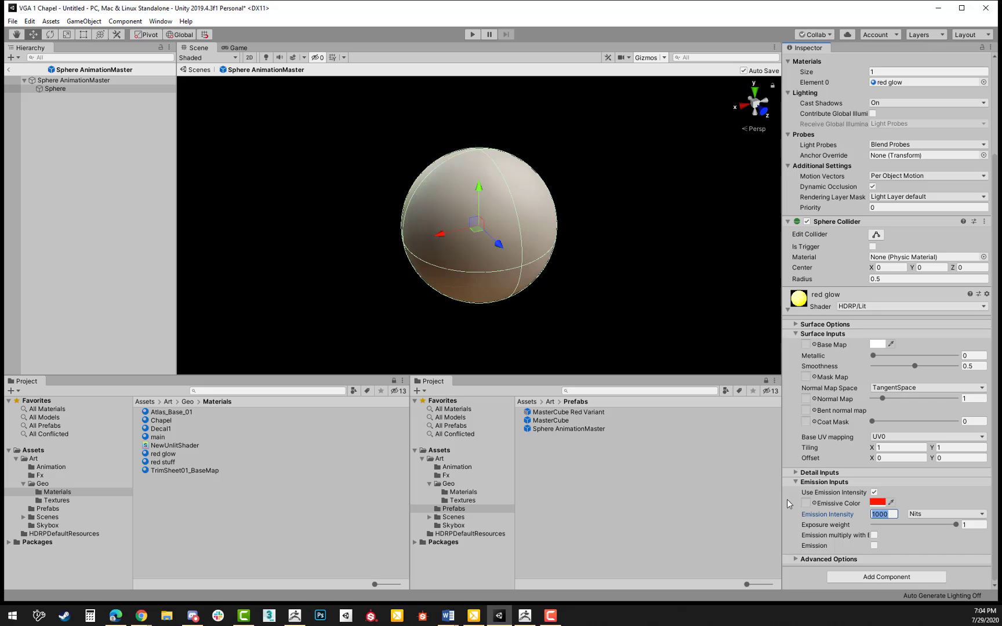
type("1000")
key("Return")
type("1000")
left_click(9, 70)
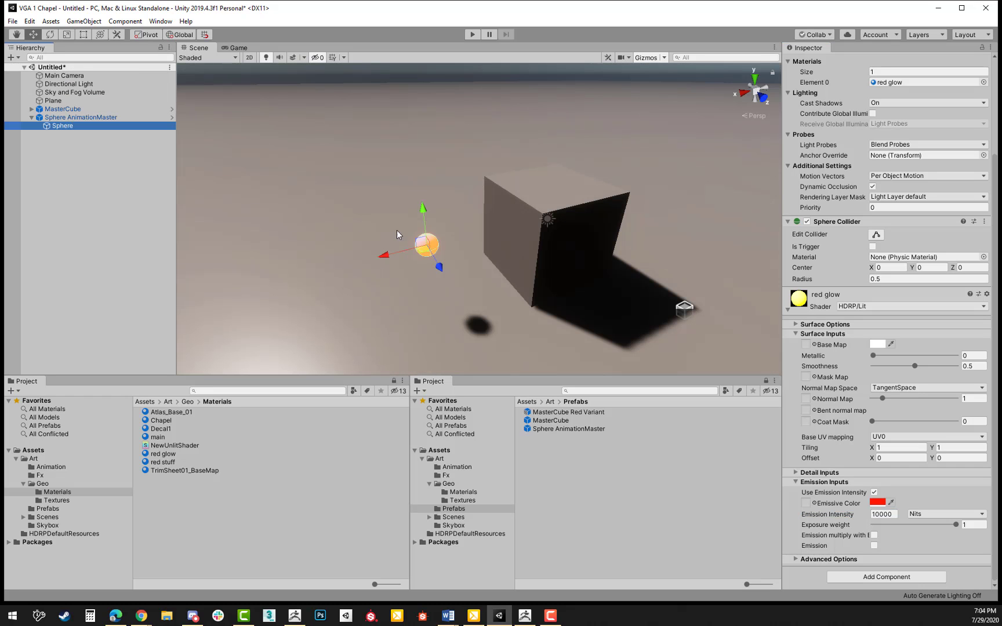
Check the glowing sphere from another angle in the scene, test its orbit in Play mode, and stop playback.
right_click_drag(487, 261, 511, 260)
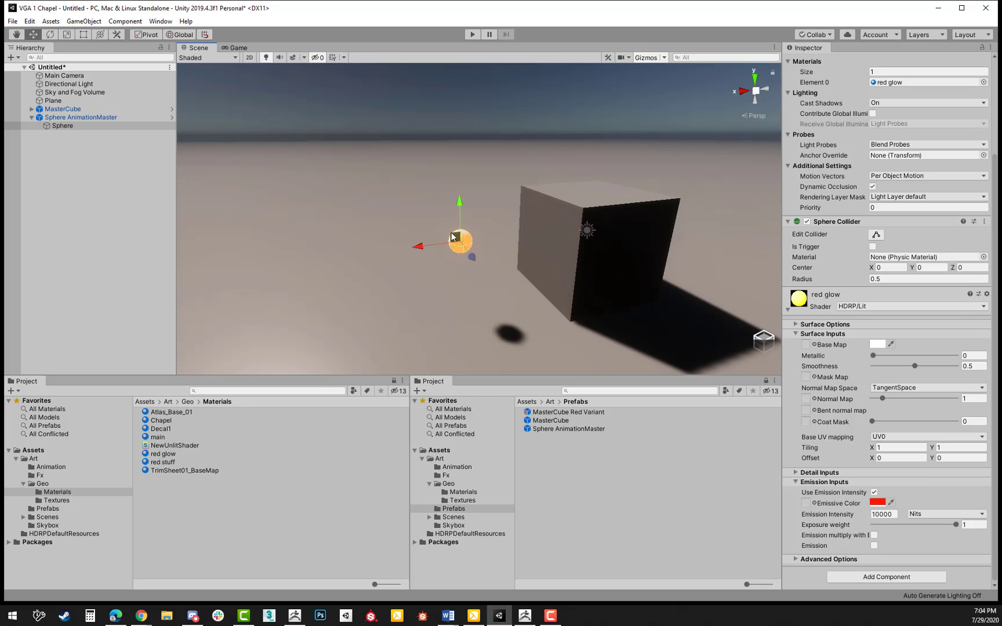
left_click(472, 36)
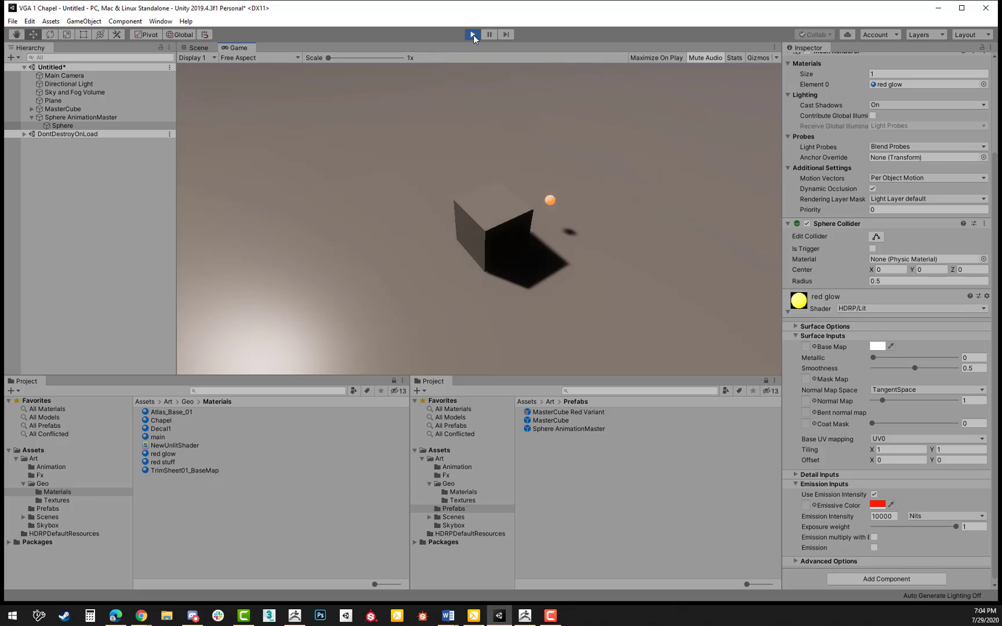
left_click(473, 34)
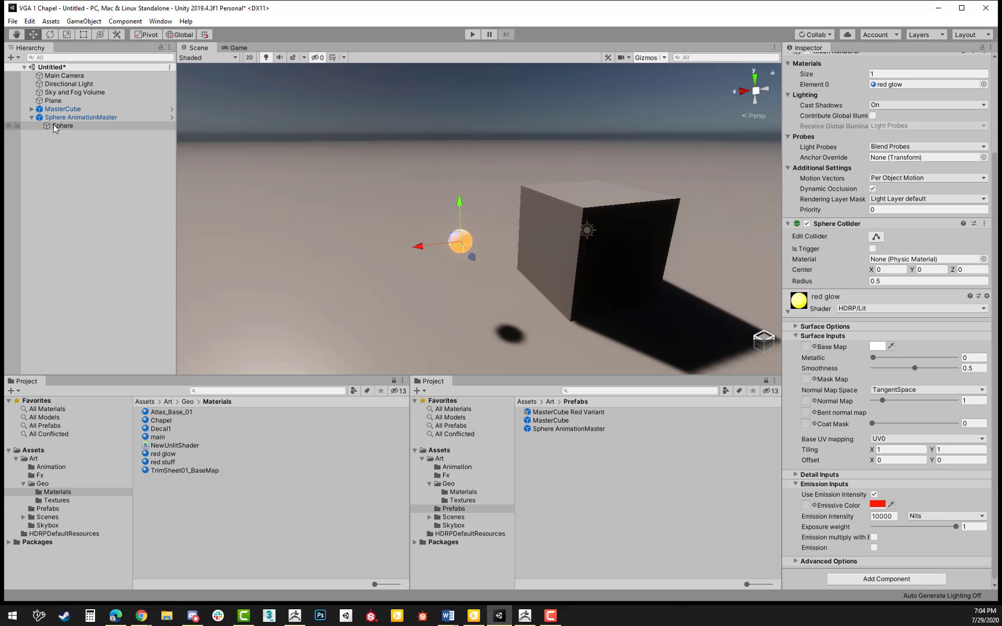
Open the MasterRotator clip of Sphere AnimationMaster in the Animation window and turn on keyframe recording.
left_click(68, 117)
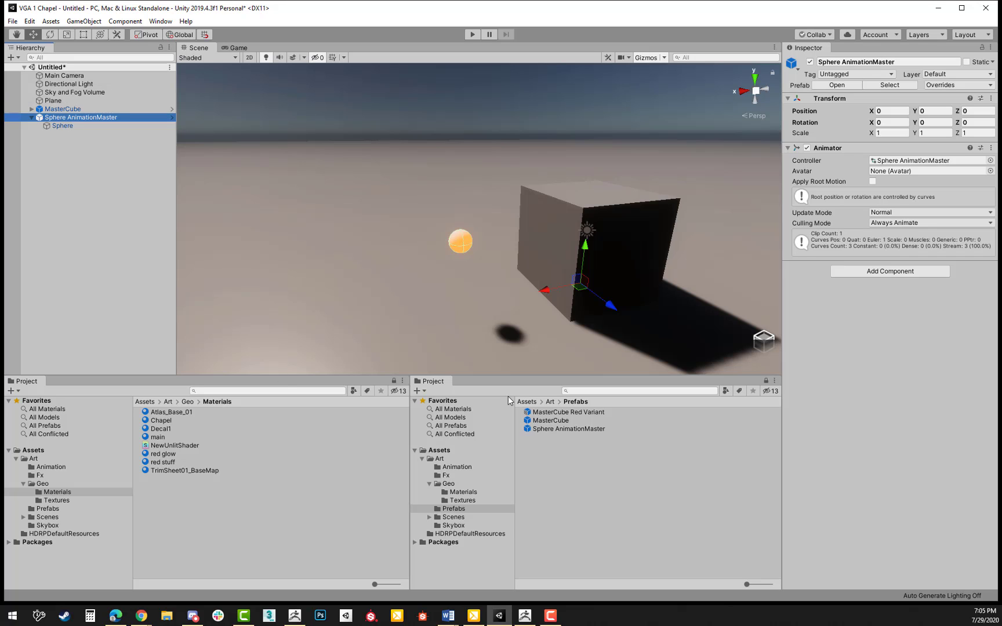
left_click(156, 21)
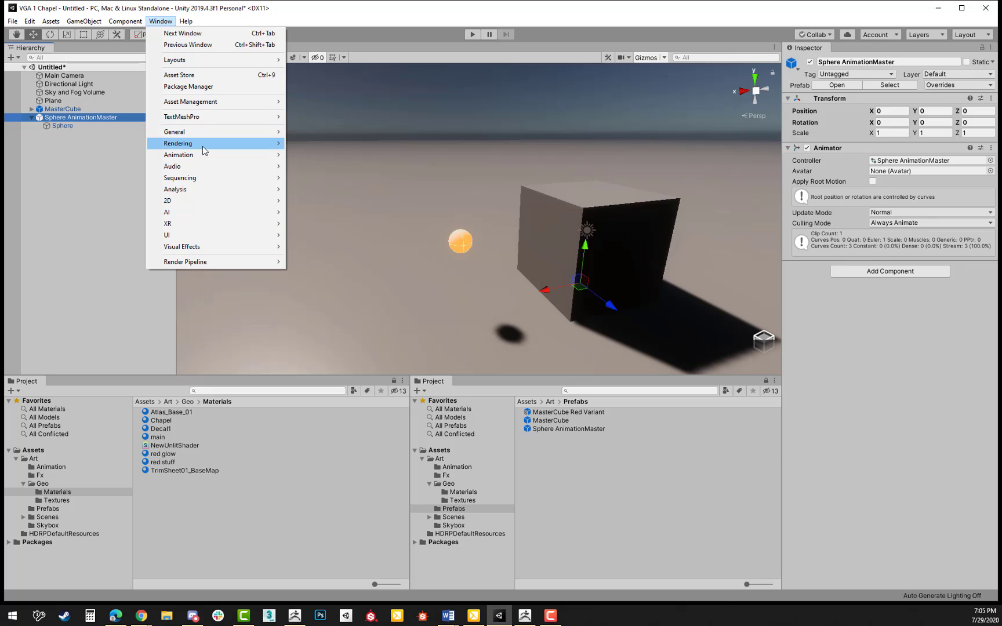
mouse_move(212, 154)
left_click(315, 155)
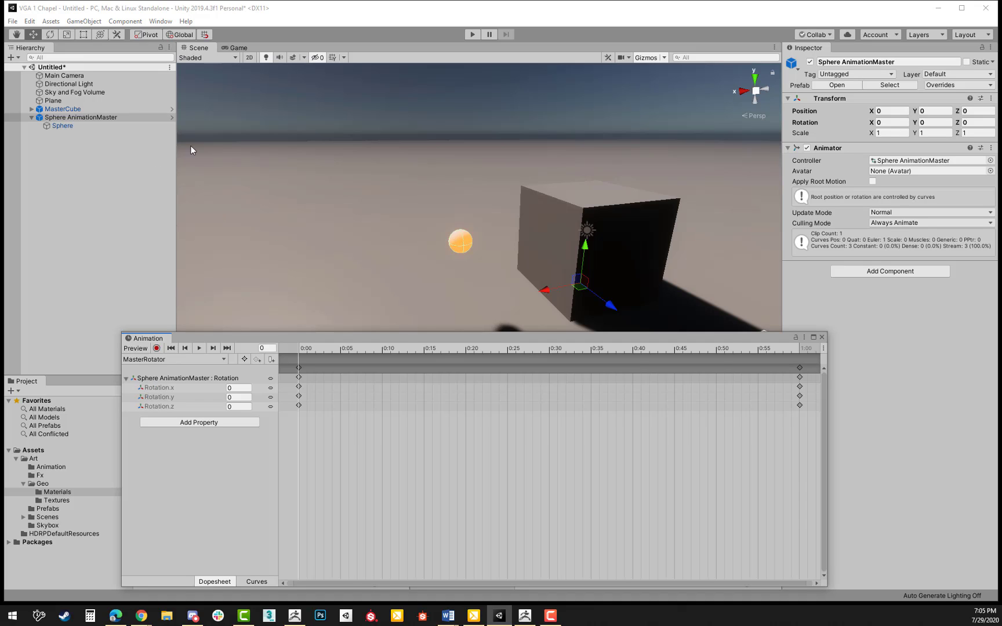
left_click(157, 349)
left_click_drag(279, 340, 212, 335)
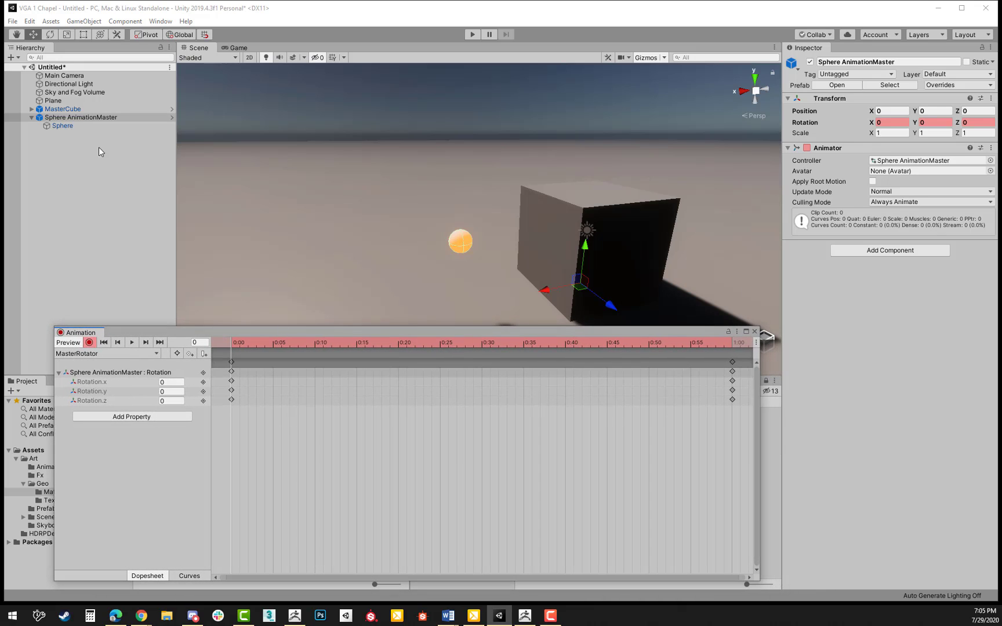
Record an emission intensity key of 1000 nits for the Sphere's red glow material at 0:00 in the MasterRotator clip.
left_click(68, 126)
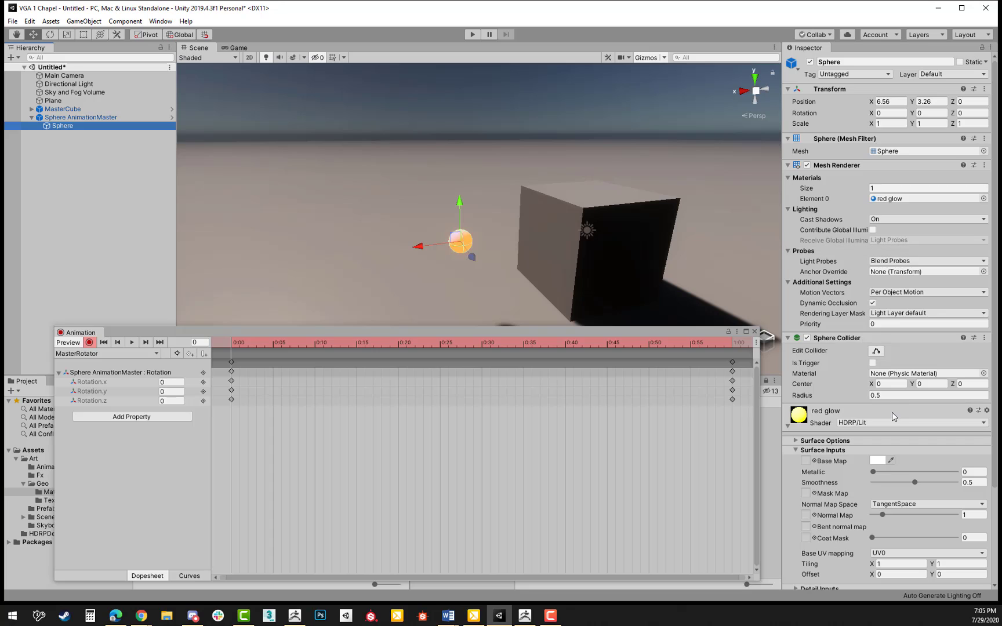
left_click(893, 411)
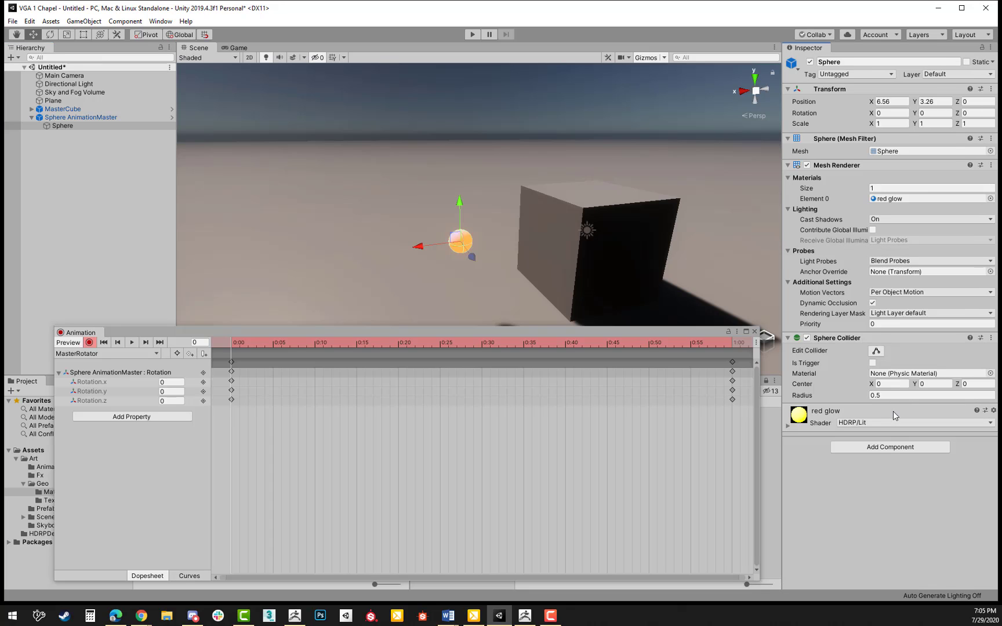
left_click(893, 410)
scroll(901, 485, "down", 3)
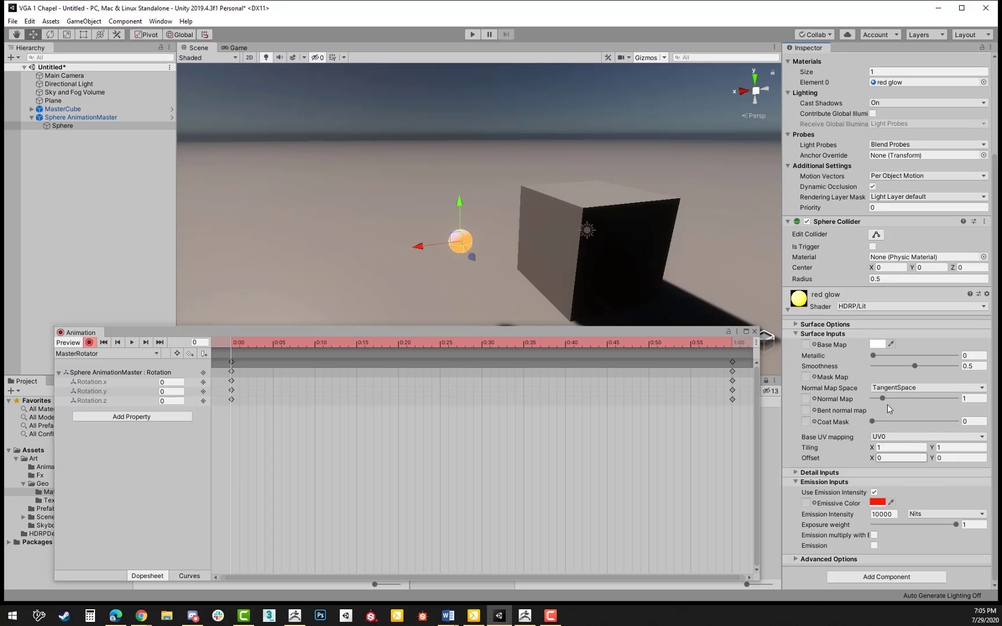
left_click(893, 514)
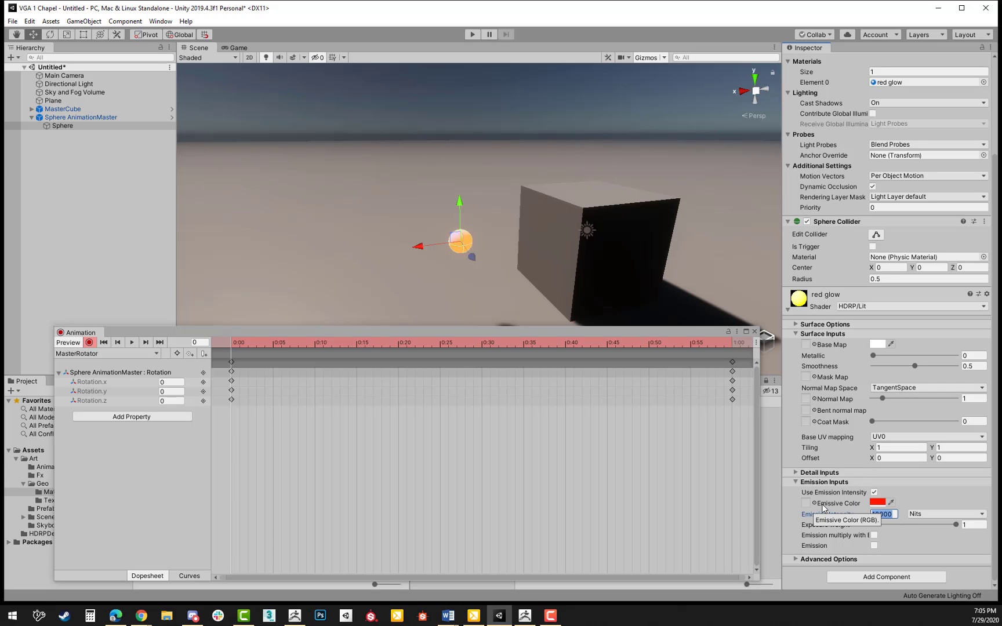
type("1000")
key("Return")
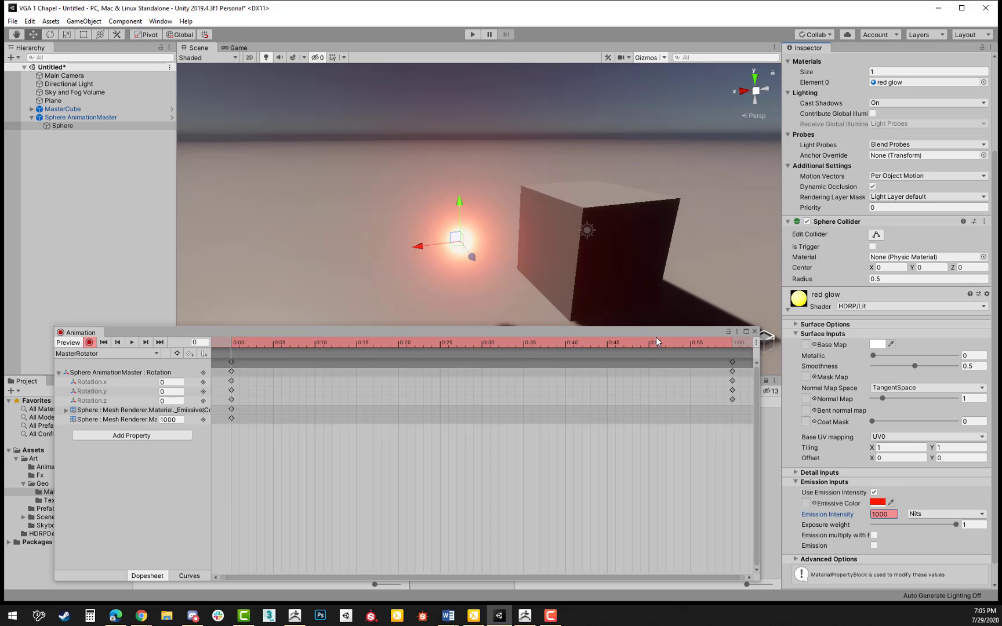
Record an emission intensity key of 1500 nits for the red glow material at 1:00 in the clip.
left_click_drag(656, 337, 621, 334)
left_click_drag(201, 344, 689, 352)
left_click_drag(532, 351, 147, 337)
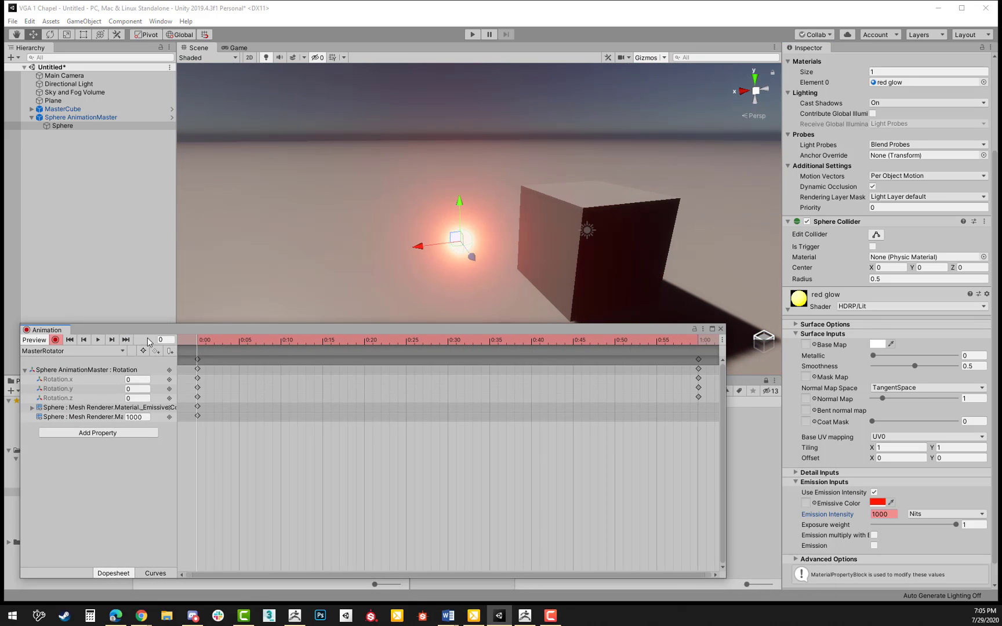
left_click(696, 340)
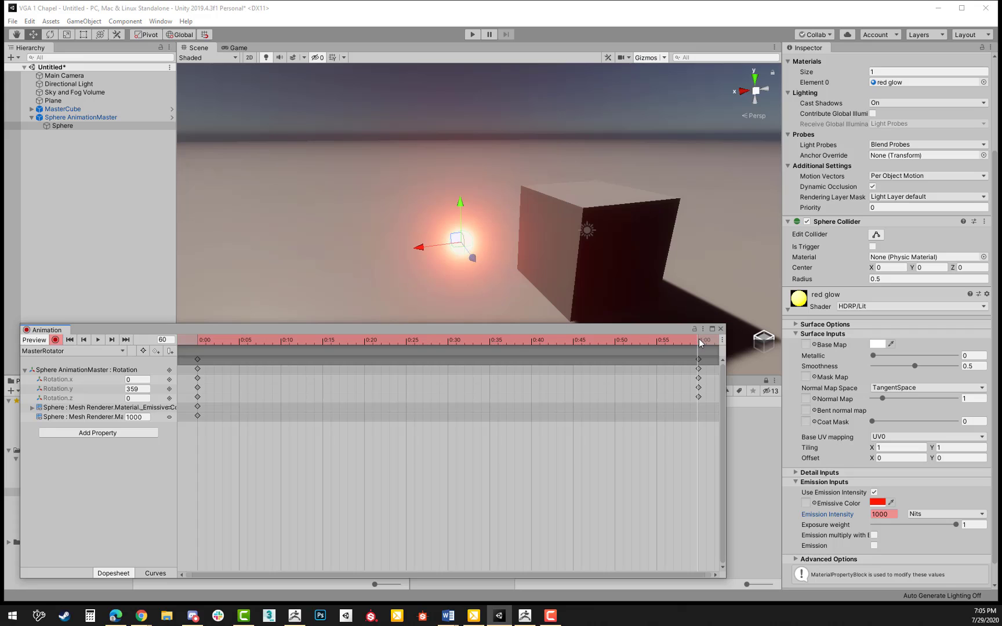
left_click(891, 514)
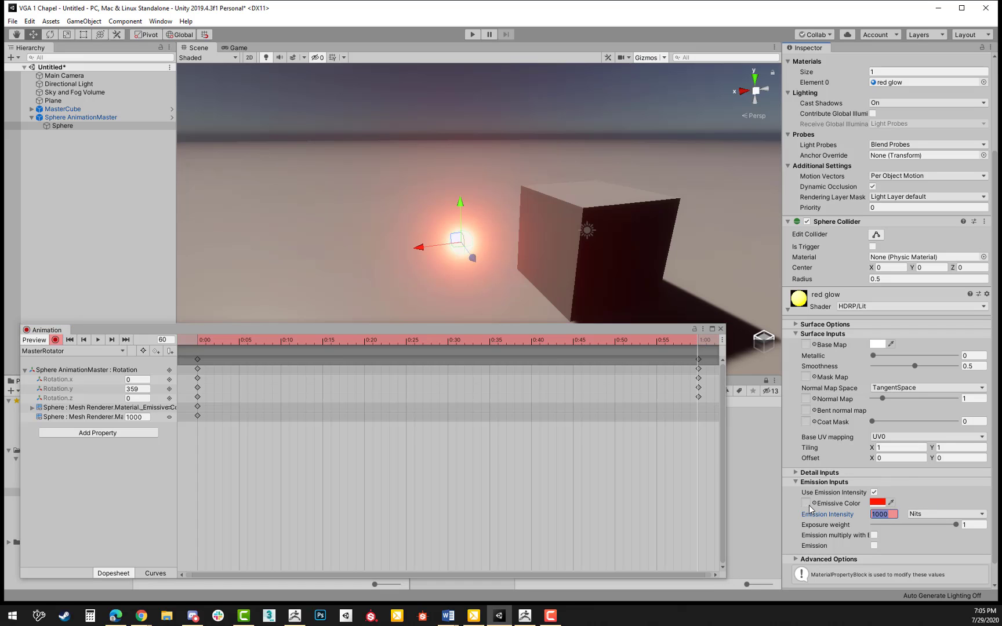
type("1500")
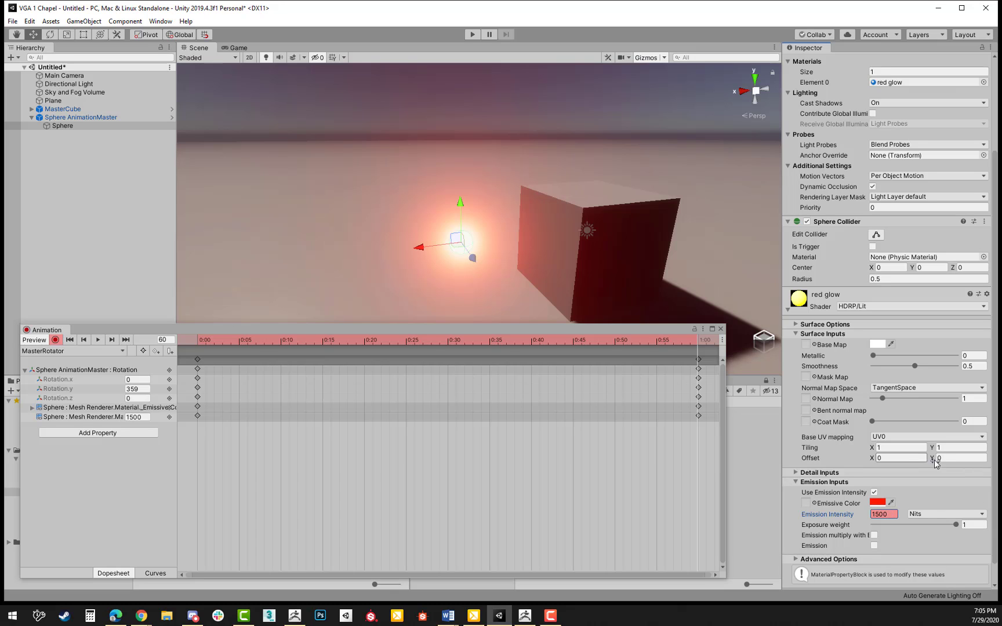
Key the red glow material's emissive color as blue, about 0018FF, at 1:00.
left_click(878, 504)
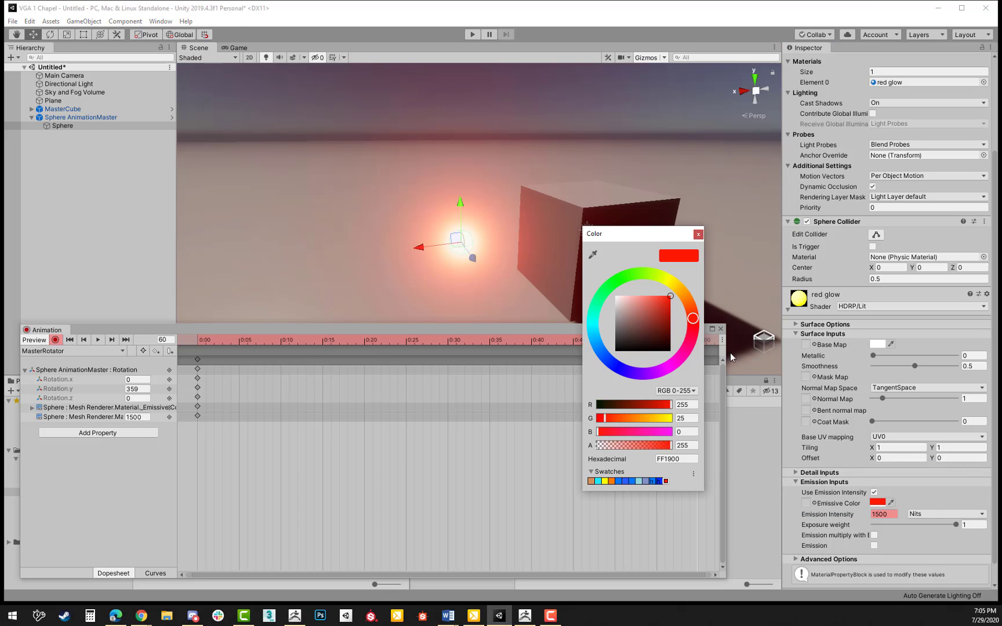
left_click(614, 365)
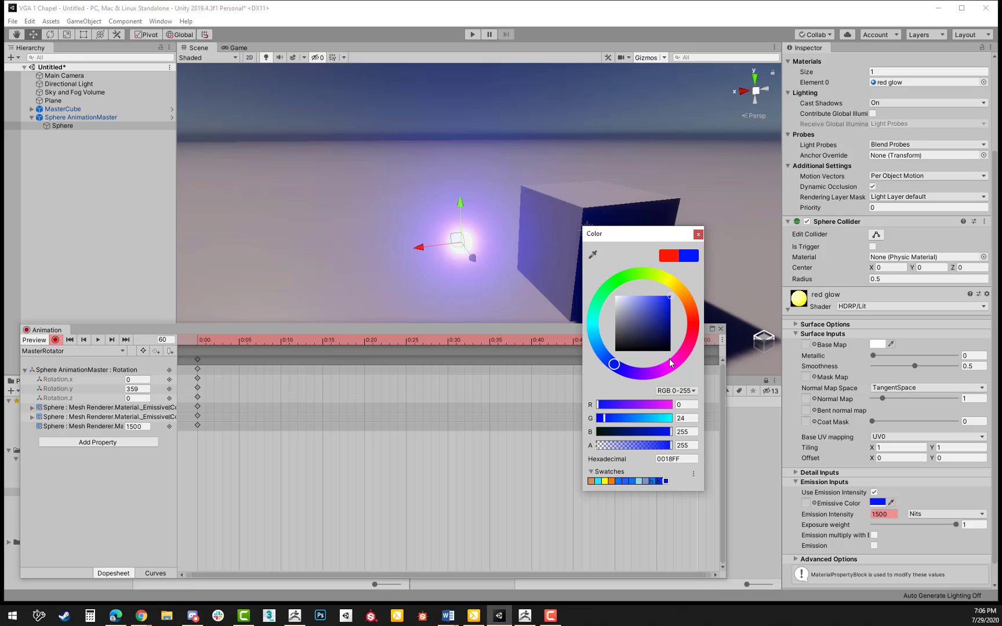
mouse_move(617, 369)
left_mouse_down()
mouse_move(618, 380)
mouse_move(603, 375)
left_mouse_up()
left_click(698, 234)
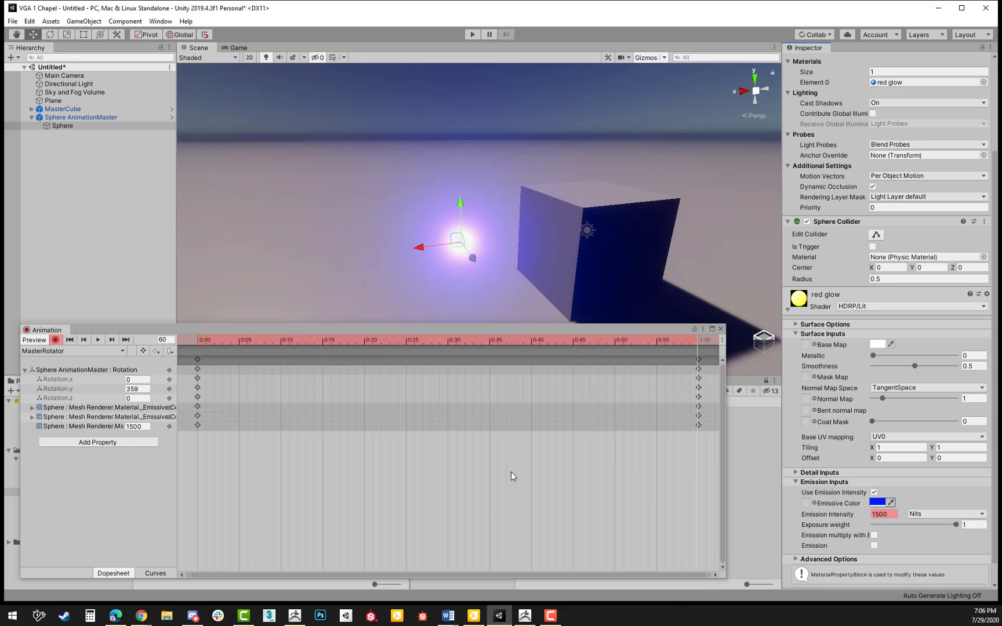
Preview the sphere's color and intensity animation from a wider view and examine the keyed emissive color channels.
left_click_drag(211, 342, 255, 325)
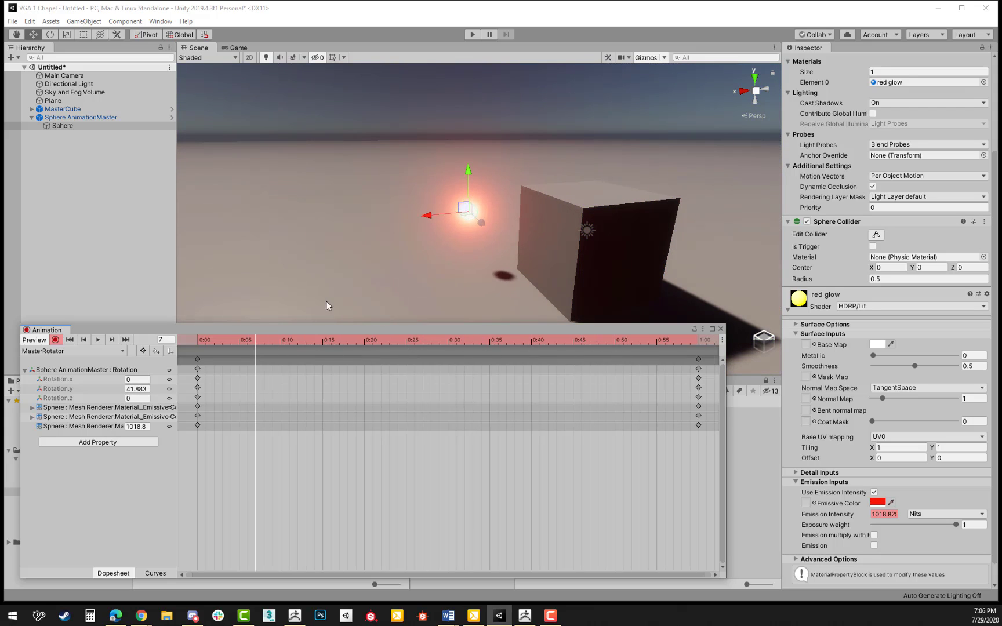
scroll(457, 234, "down", 5)
middle_click_drag(458, 234, 433, 265)
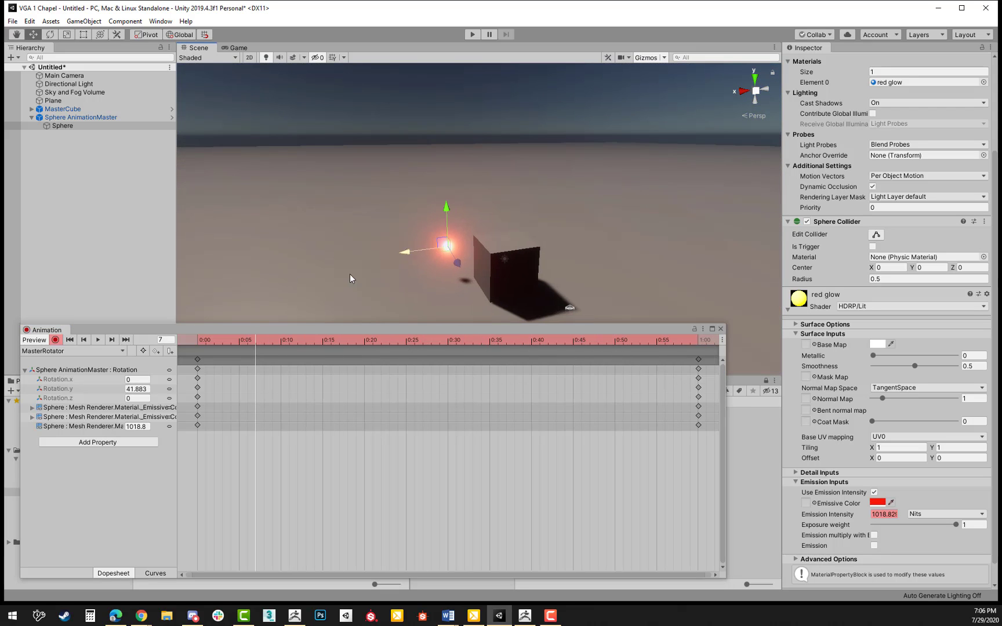
left_click(98, 340)
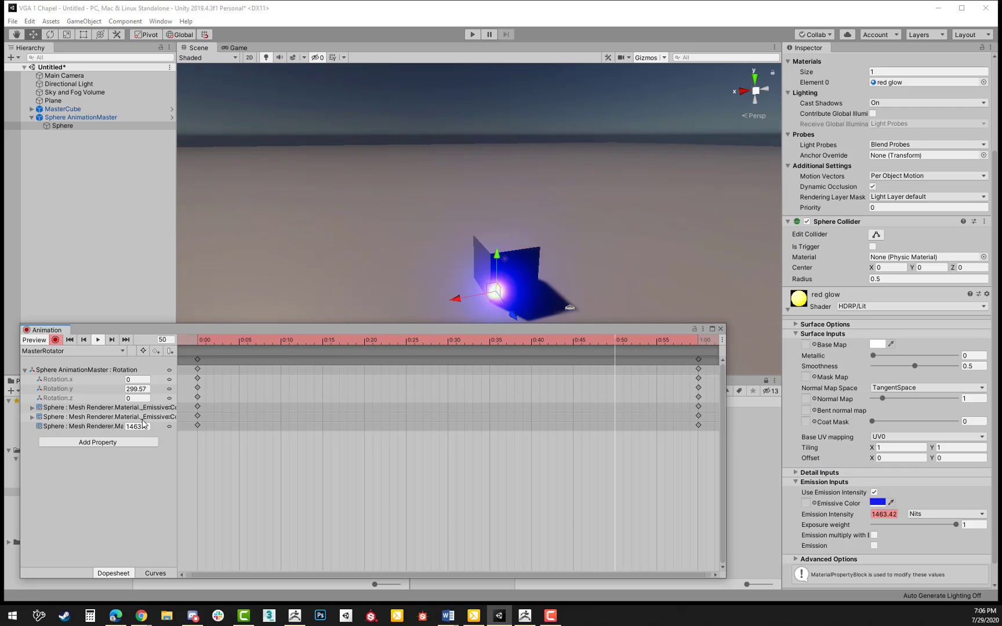
left_click(32, 407)
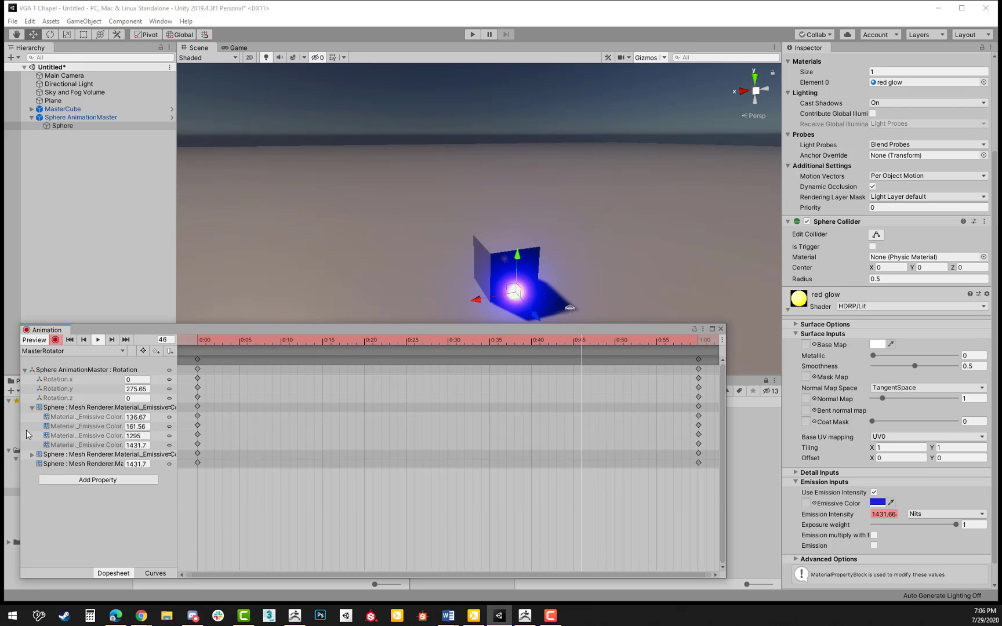
left_click(32, 407)
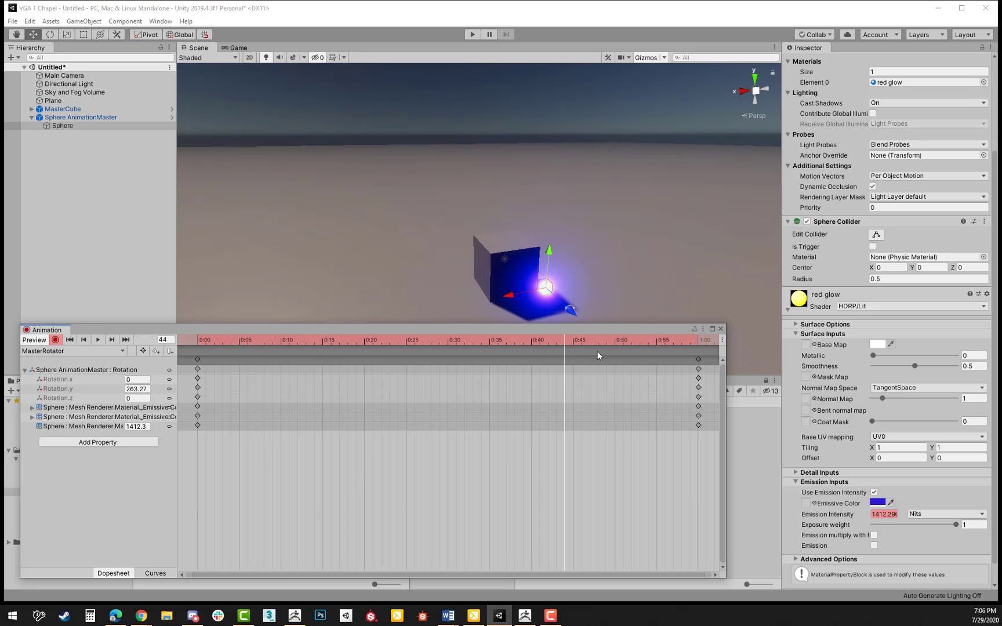
Extend the Sphere AnimationMaster rotation by moving its end keyframes from 1:00 to 2:00.
scroll(527, 435, "down", 6)
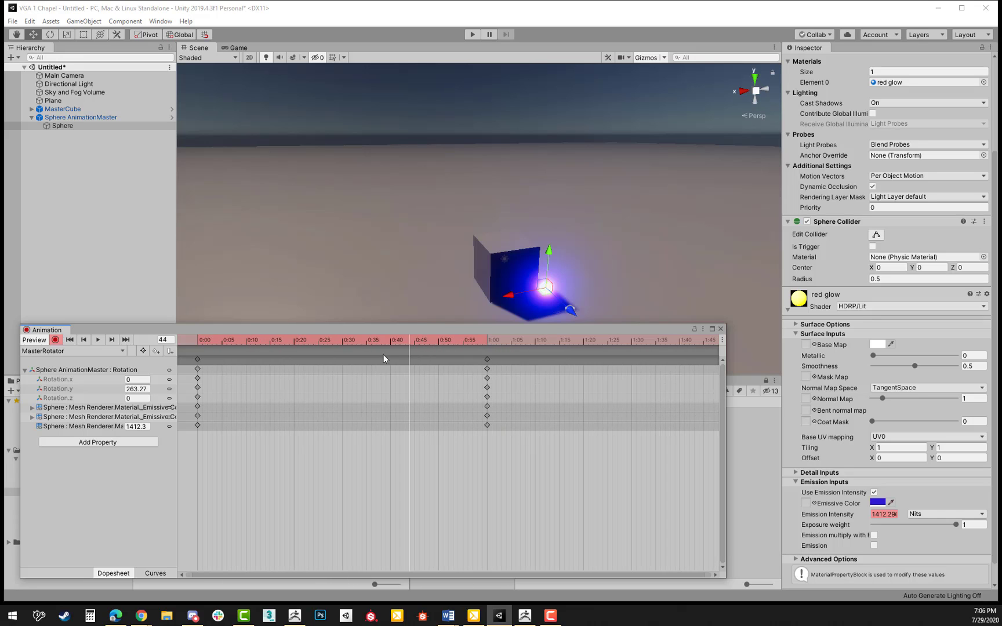
left_click(108, 370)
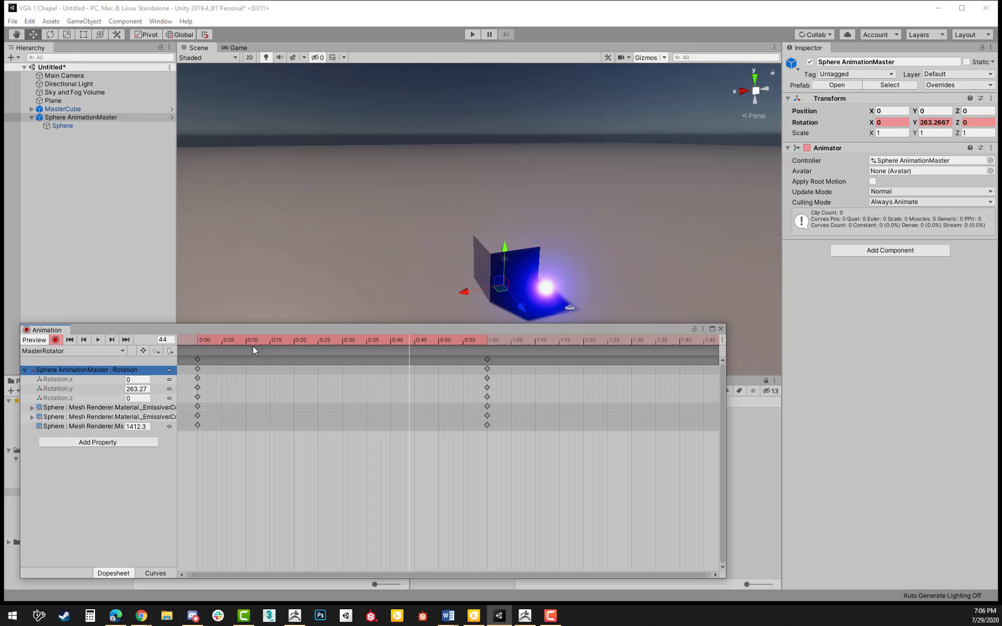
left_click(488, 368)
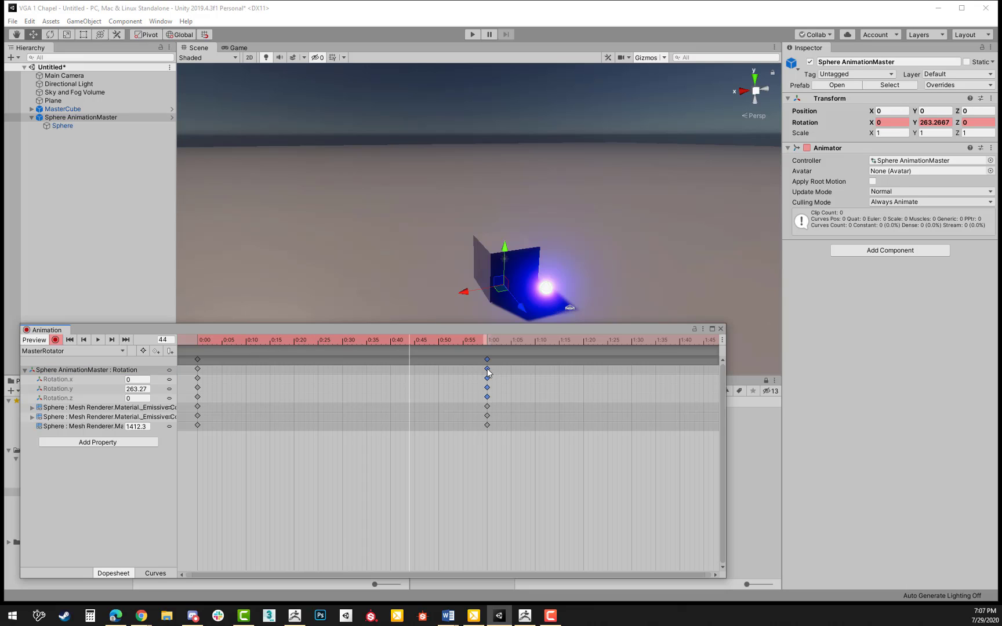
left_click_drag(485, 340, 678, 355)
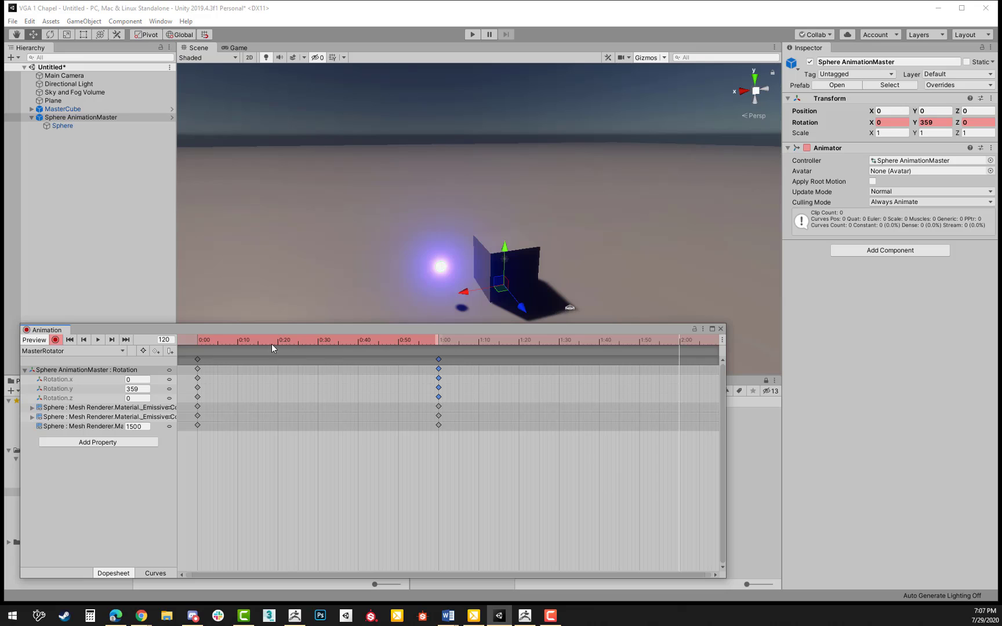
left_click_drag(441, 362, 683, 376)
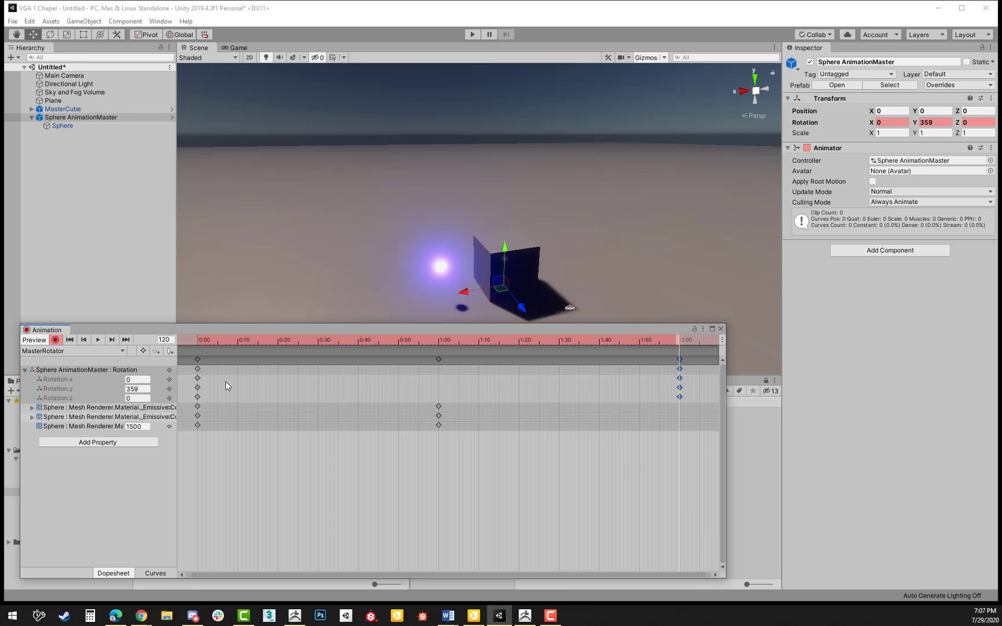
Preview the longer clip and move the Sphere's emission keyframes from 1:00 to 0:30.
left_click(97, 340)
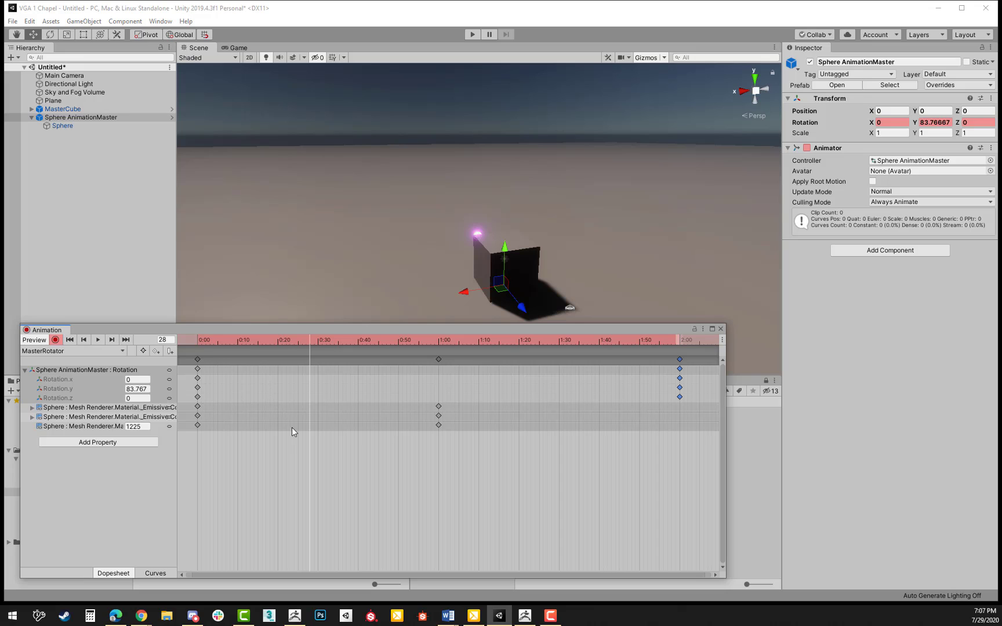
left_click_drag(460, 399, 427, 447)
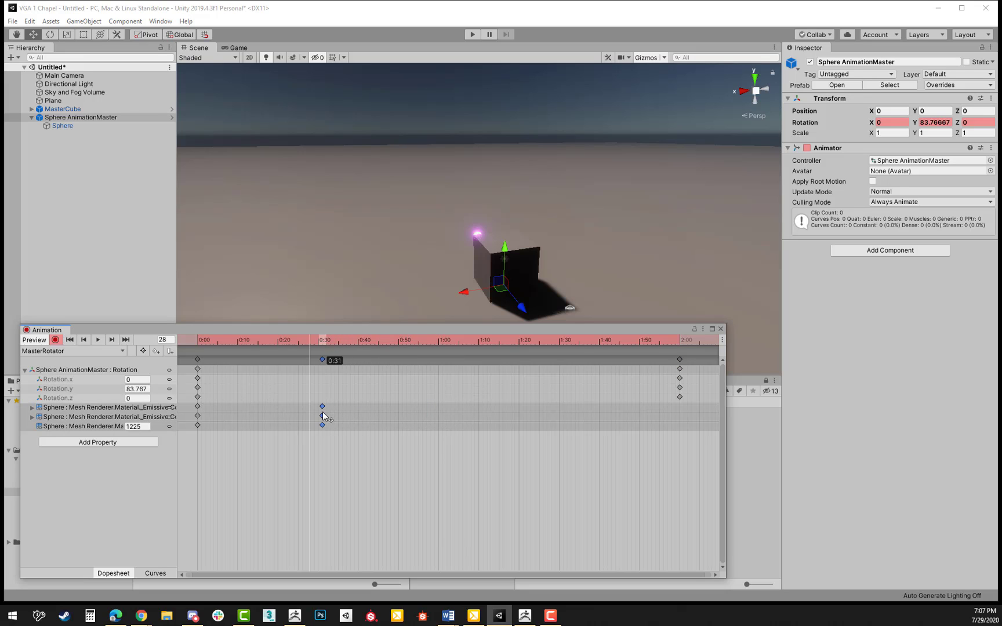
left_click_drag(322, 415, 317, 412)
Copy the Sphere's starting emission keyframes at 0:00 and paste them at 1:00.
left_click_drag(213, 404, 192, 467)
left_click_drag(306, 343, 439, 355)
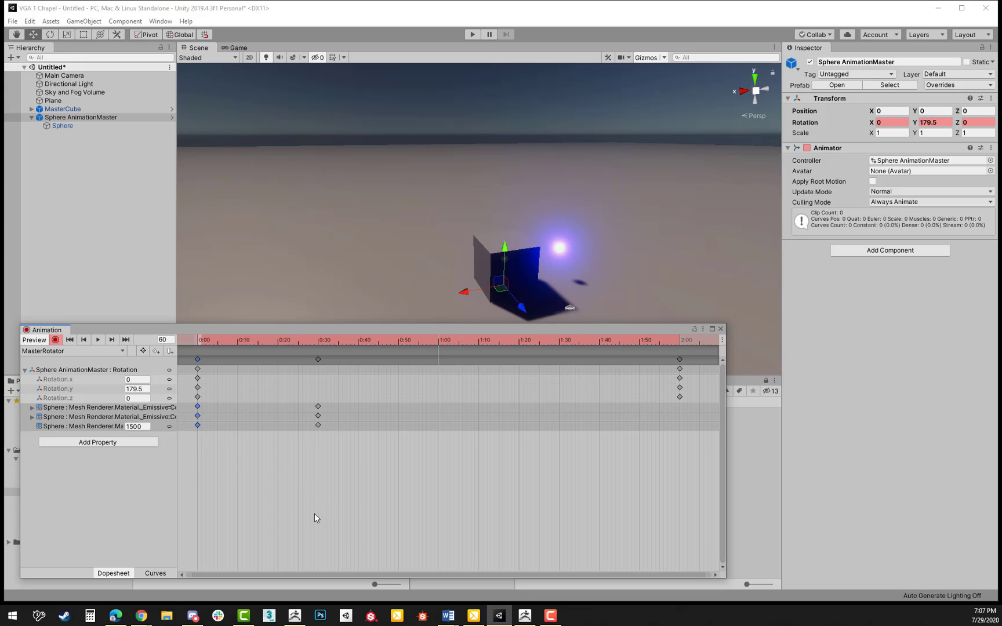
key("ctrl+v")
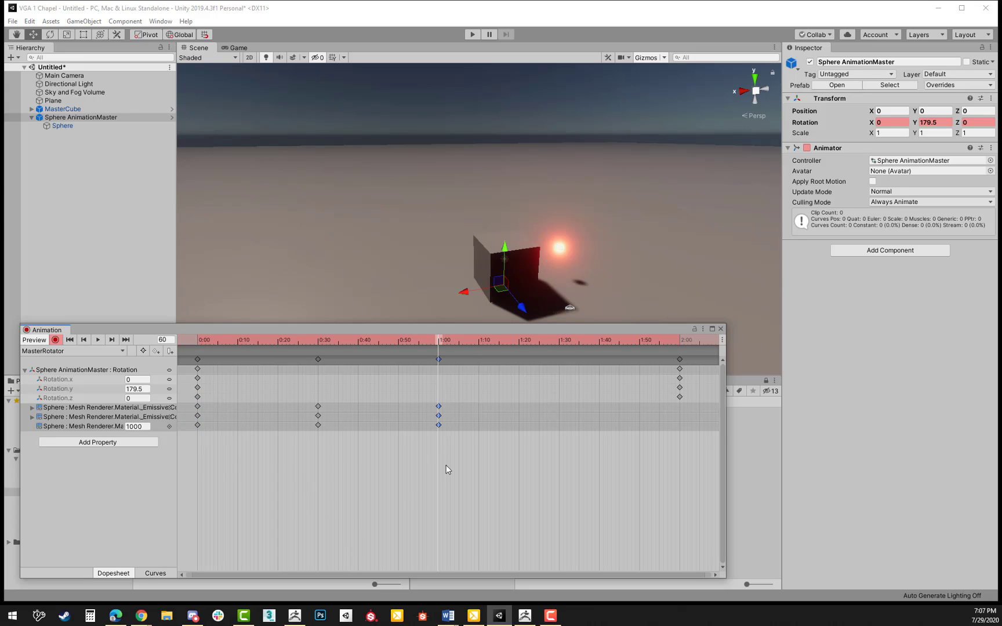
left_click_drag(438, 342, 271, 356)
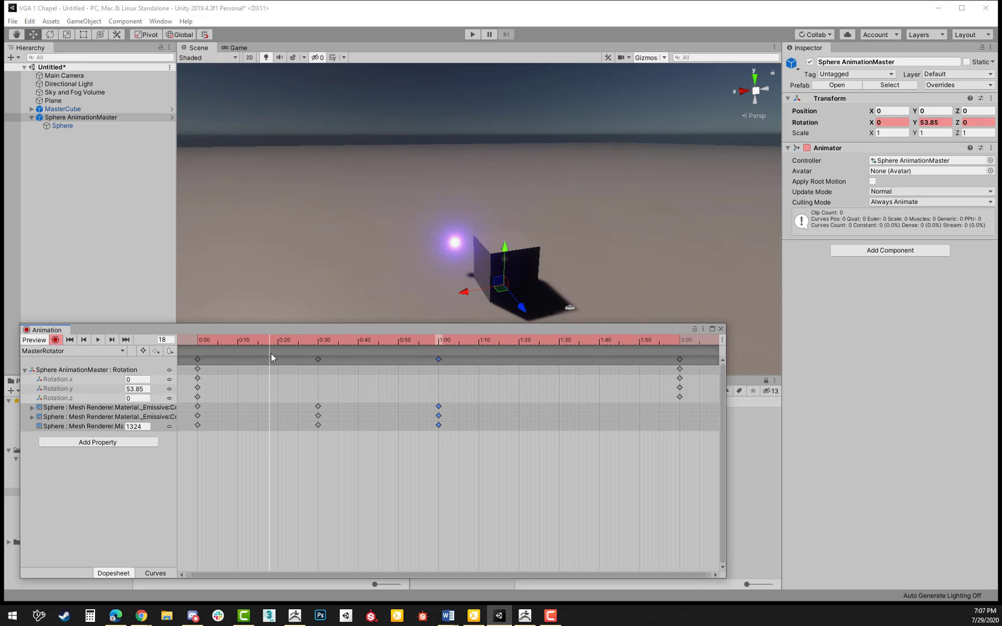
left_click_drag(463, 394, 262, 439)
left_click_drag(188, 403, 190, 404)
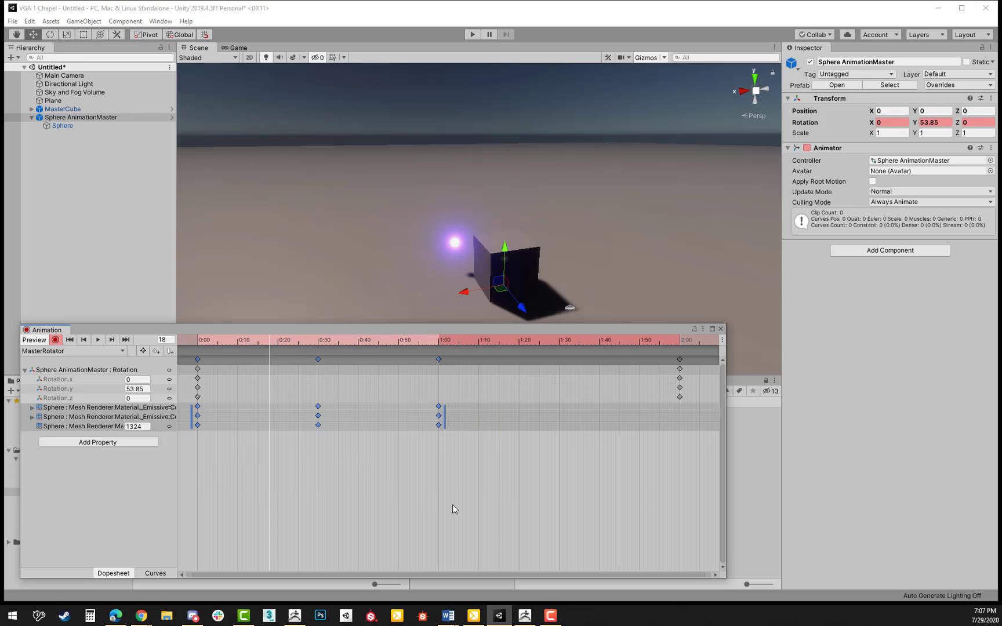
key("ctrl+v")
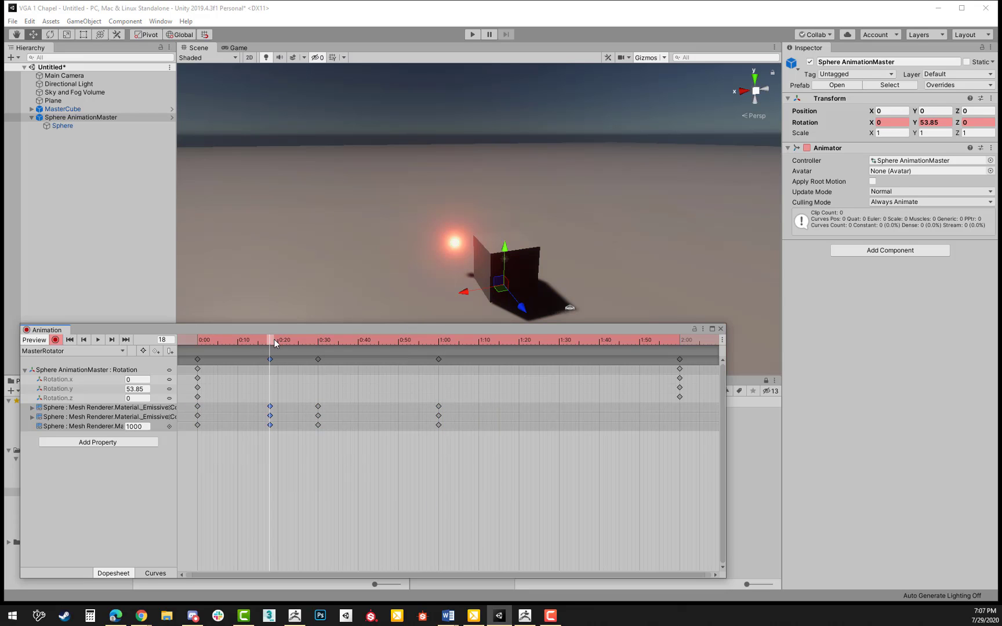
key("ctrl+z")
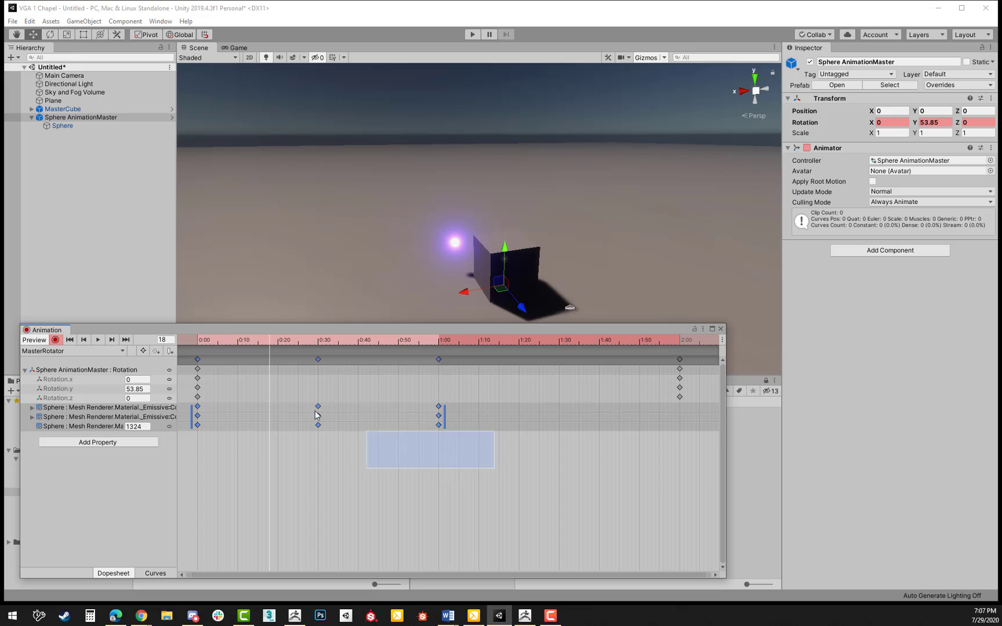
Copy the emission keyframes at 0:30 and 1:00 and paste them starting at 1:30.
left_click_drag(315, 413, 307, 394)
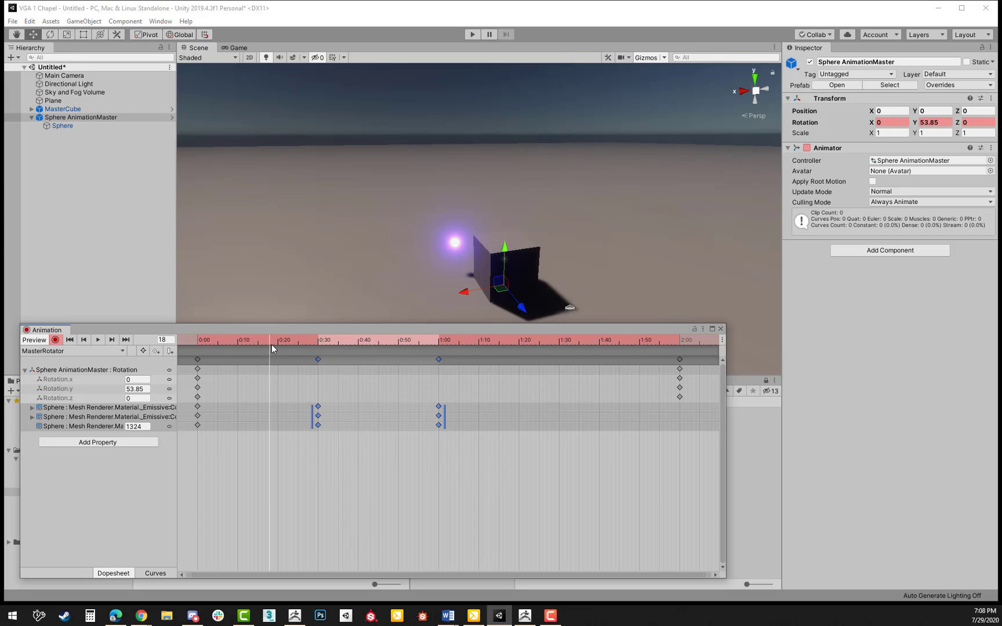
left_click_drag(268, 339, 559, 368)
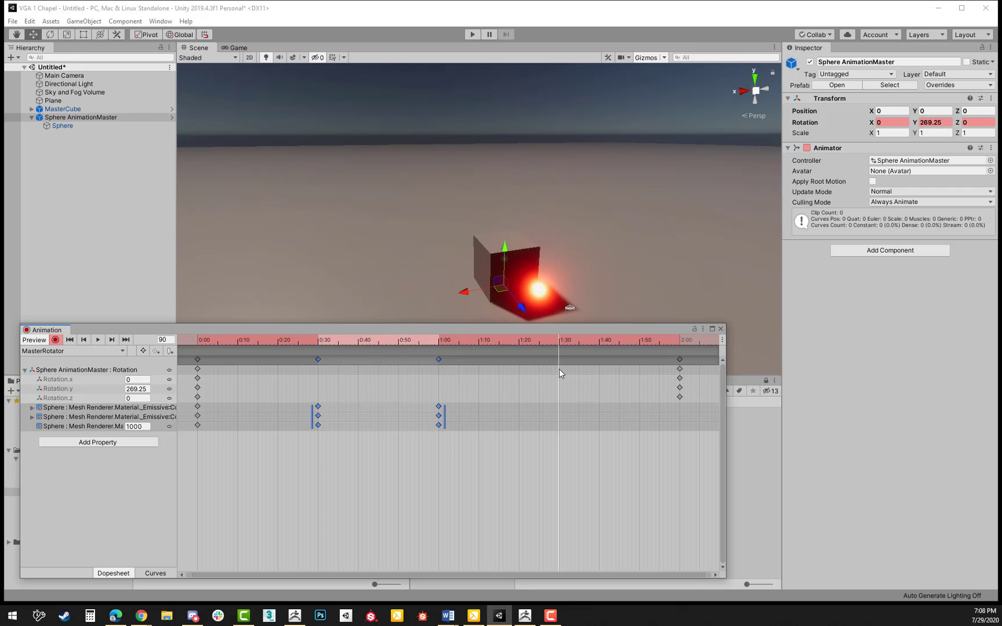
key("ctrl+v")
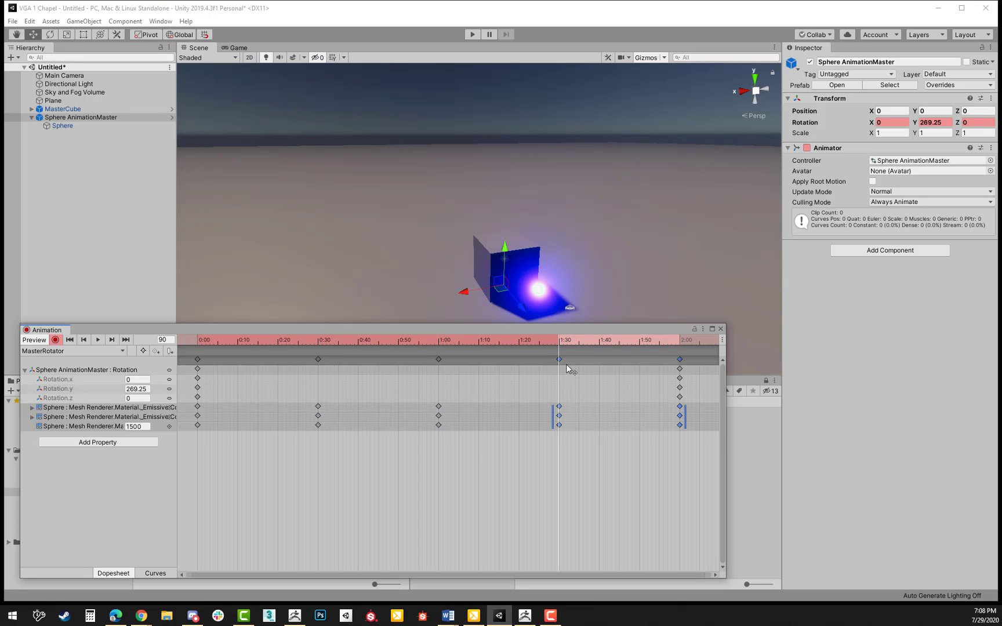
Play back the MasterRotator clip and display its animation as curves.
key("space")
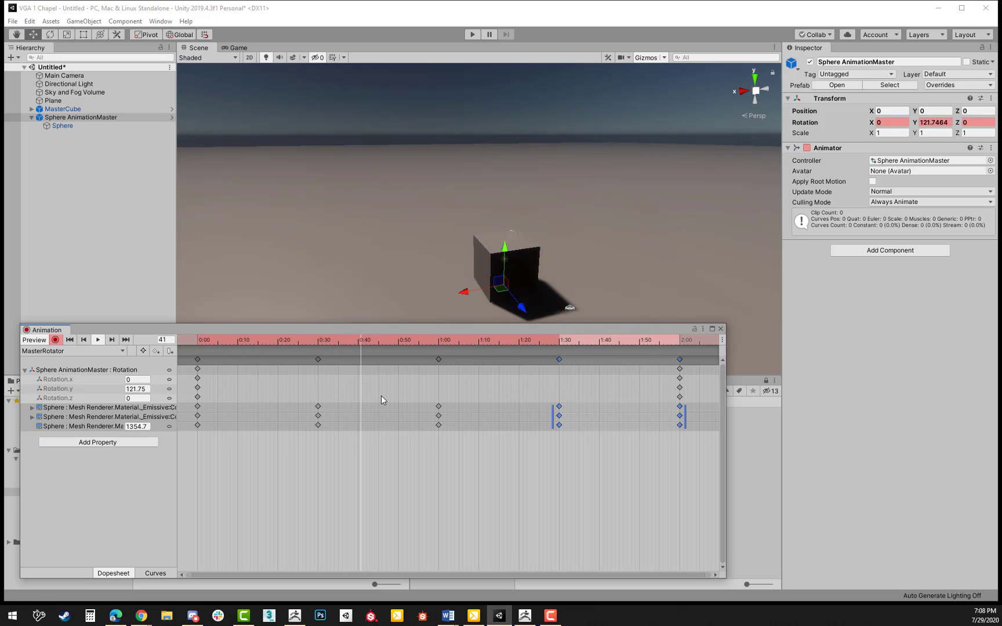
left_click(155, 573)
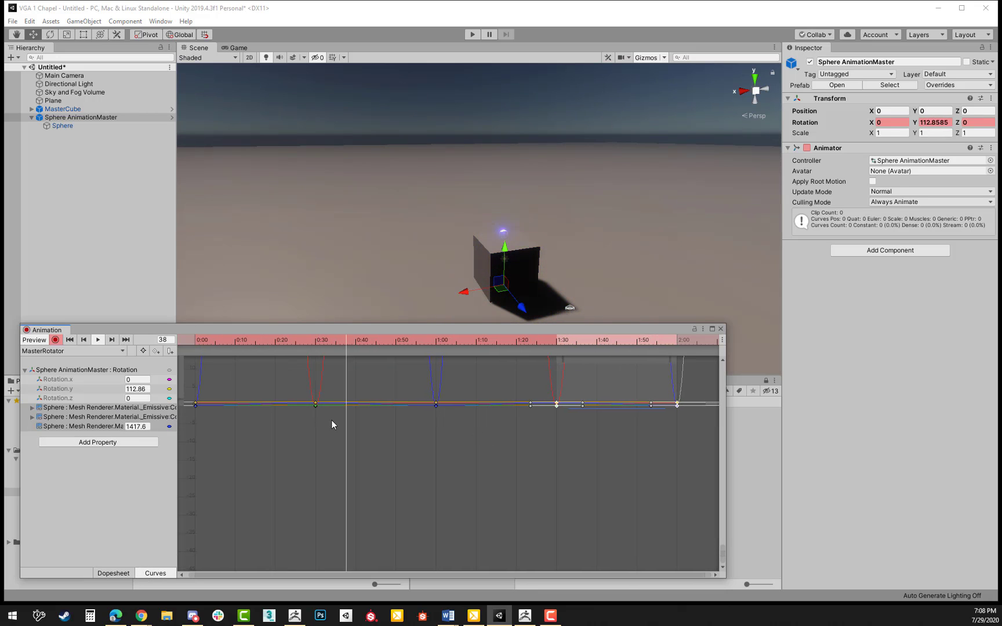
Isolate the Sphere's Emissive Intensity curve between 1:30 and 2:00 for editing.
key("f")
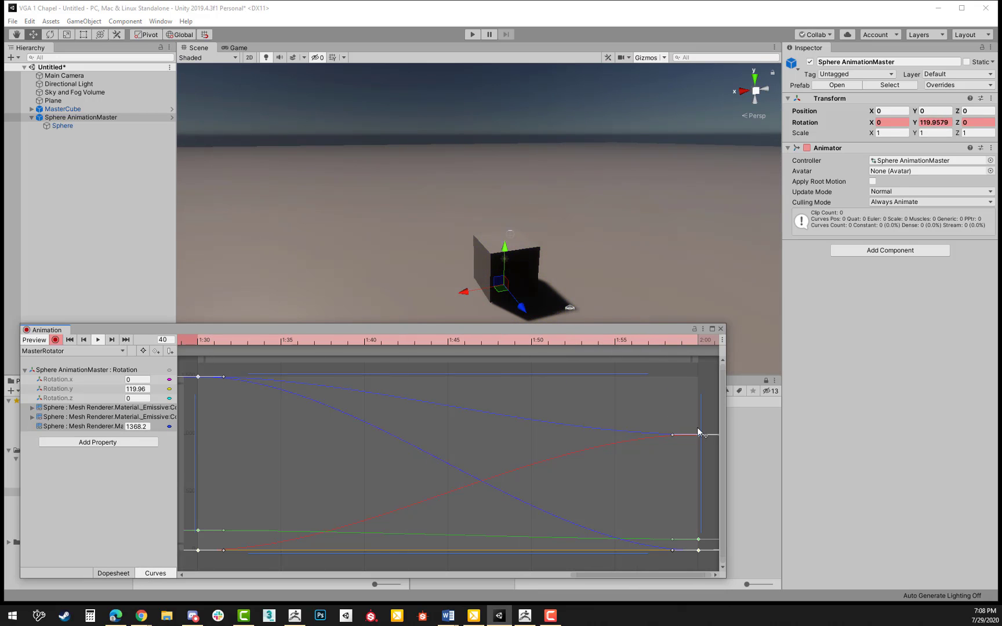
left_click(134, 409)
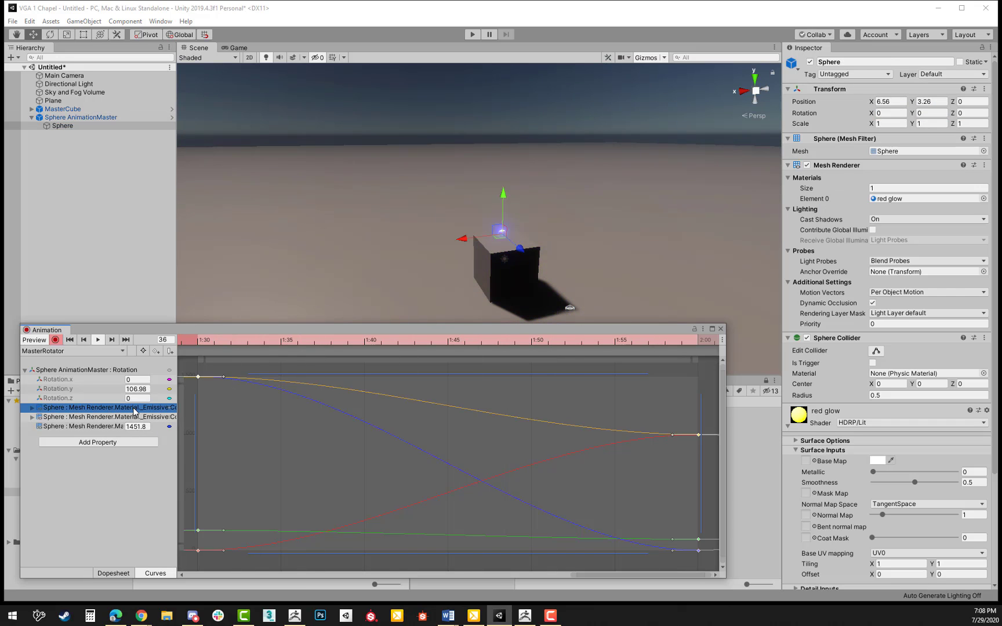
left_click(111, 417)
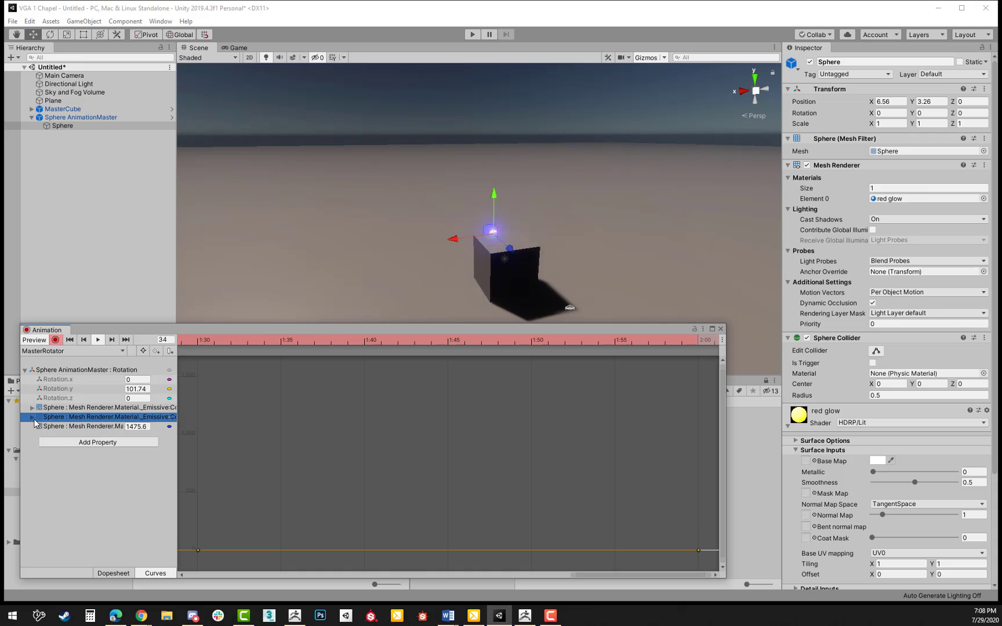
left_click(32, 417)
left_click(32, 417)
left_click(134, 429)
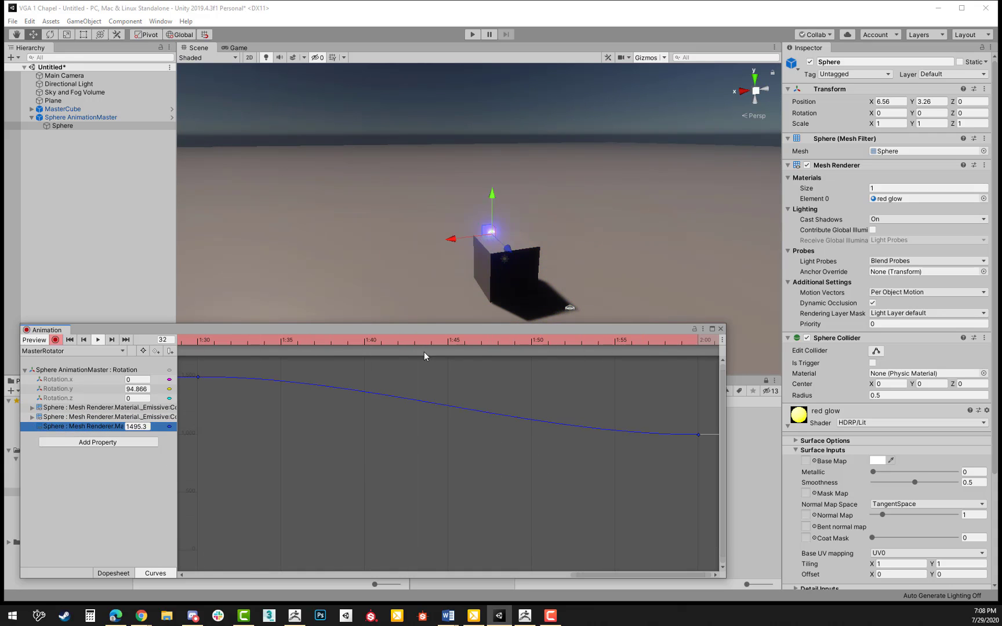
Set both tangents of the Emissive Intensity keys at 1:30 and 2:00 to Linear.
left_click_drag(198, 369, 719, 455)
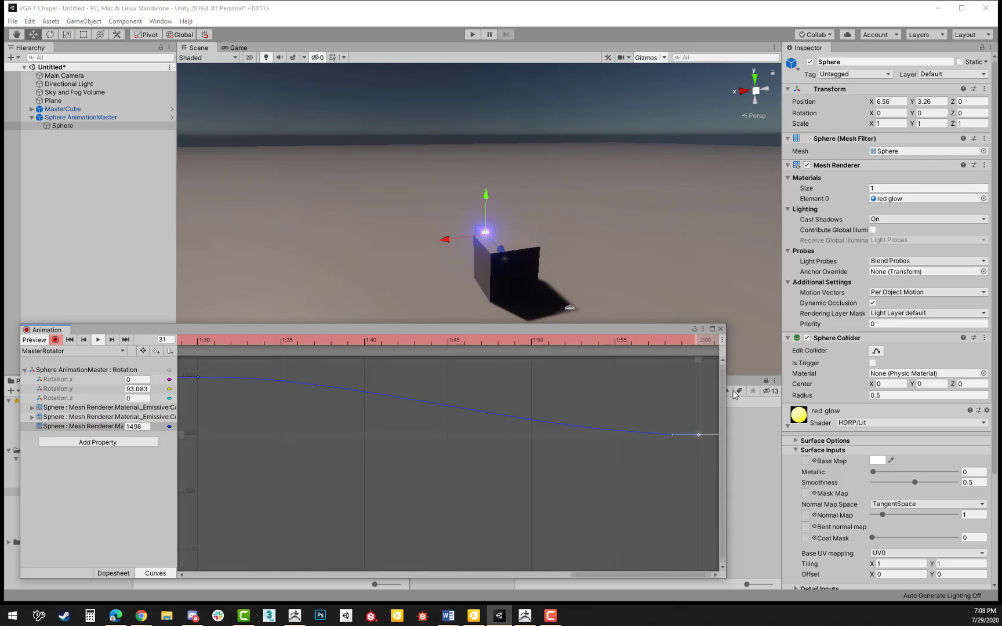
left_click_drag(708, 395, 197, 455)
left_click_drag(190, 360, 663, 486)
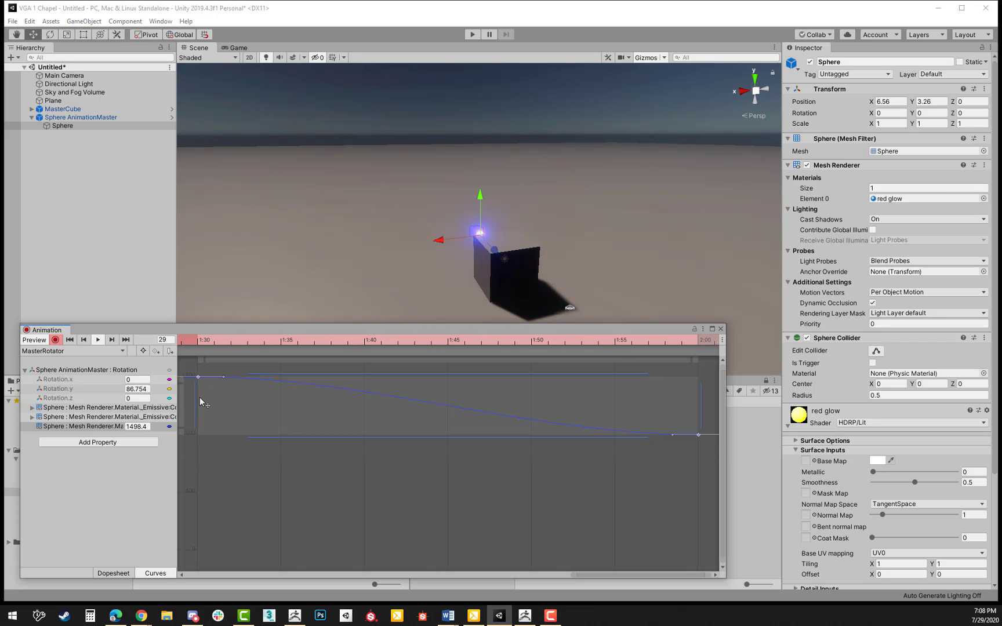
right_click(698, 434)
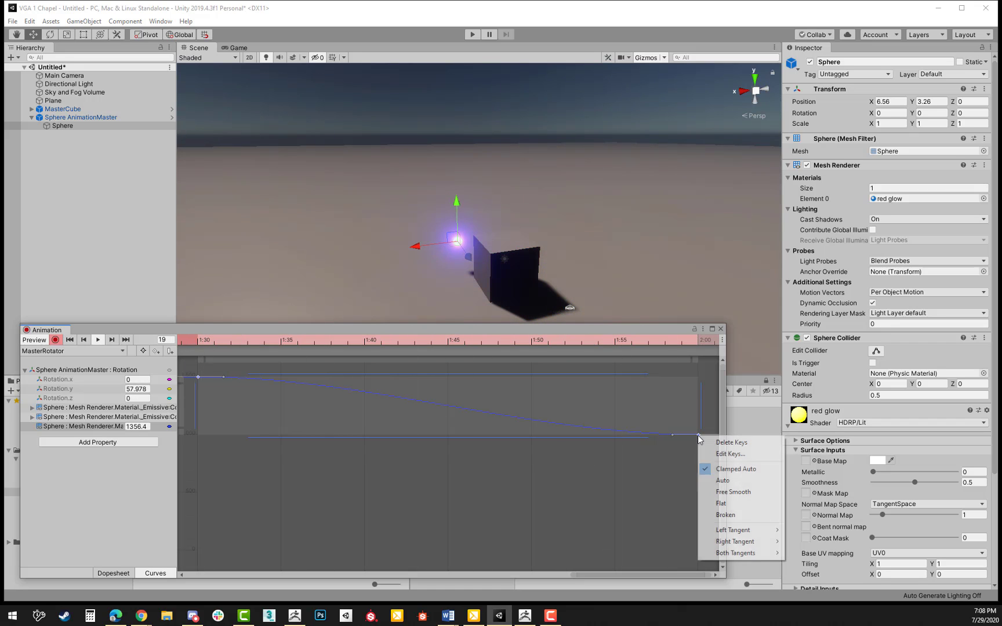
mouse_move(735, 552)
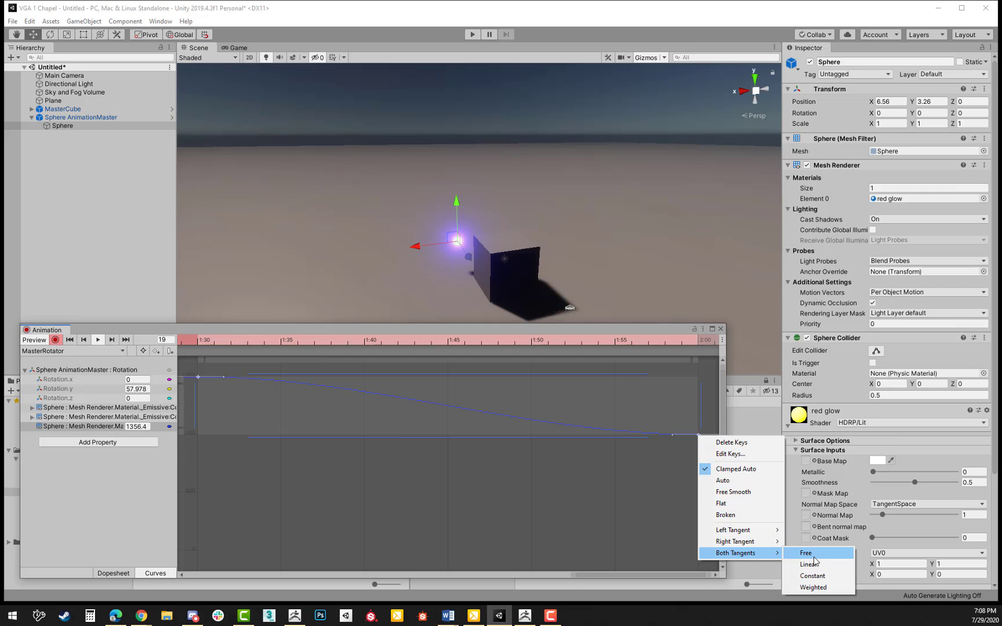
left_click(808, 565)
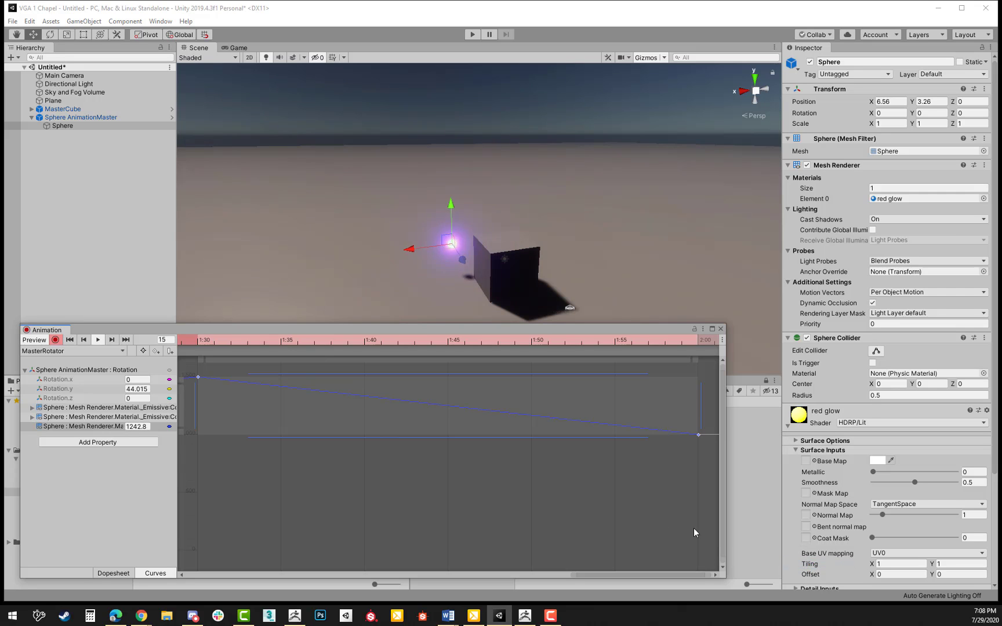
Select every key on the whole Emissive Intensity curve and set both tangents to Weighted.
left_click_drag(220, 368, 187, 411)
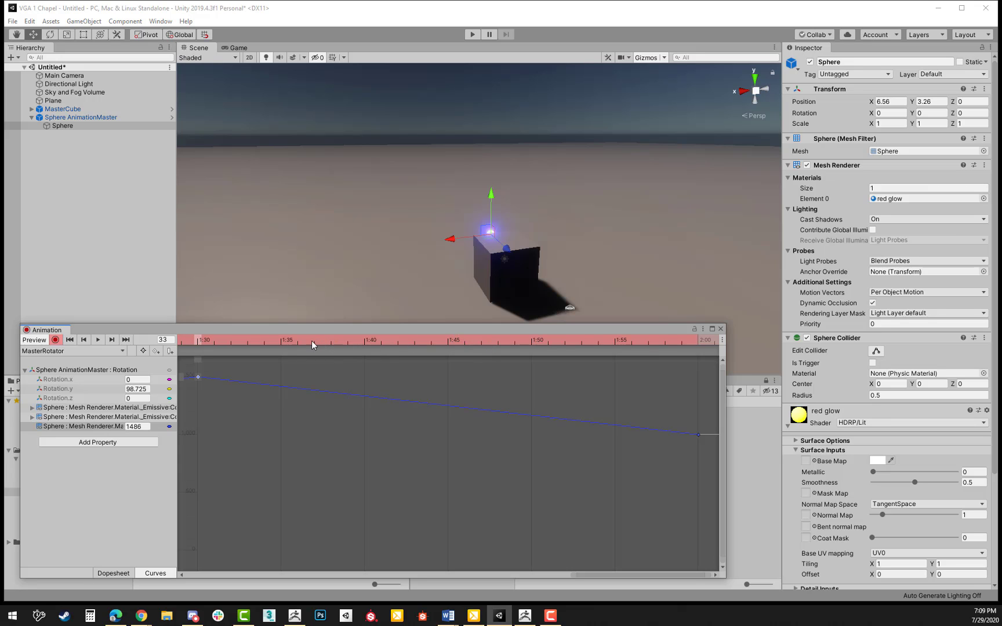
scroll(258, 429, "down", 5)
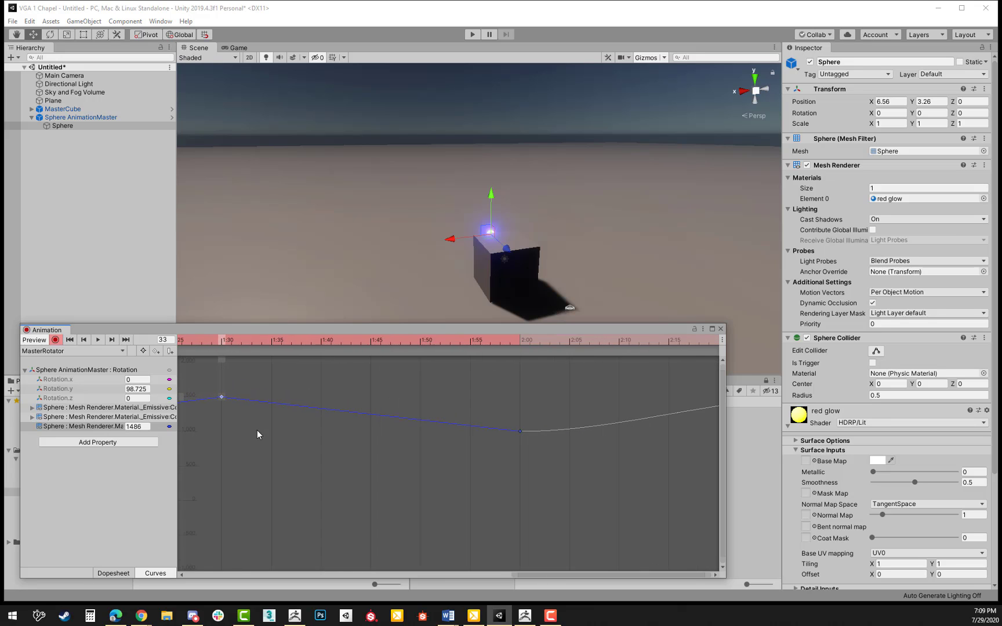
scroll(257, 429, "down", 5)
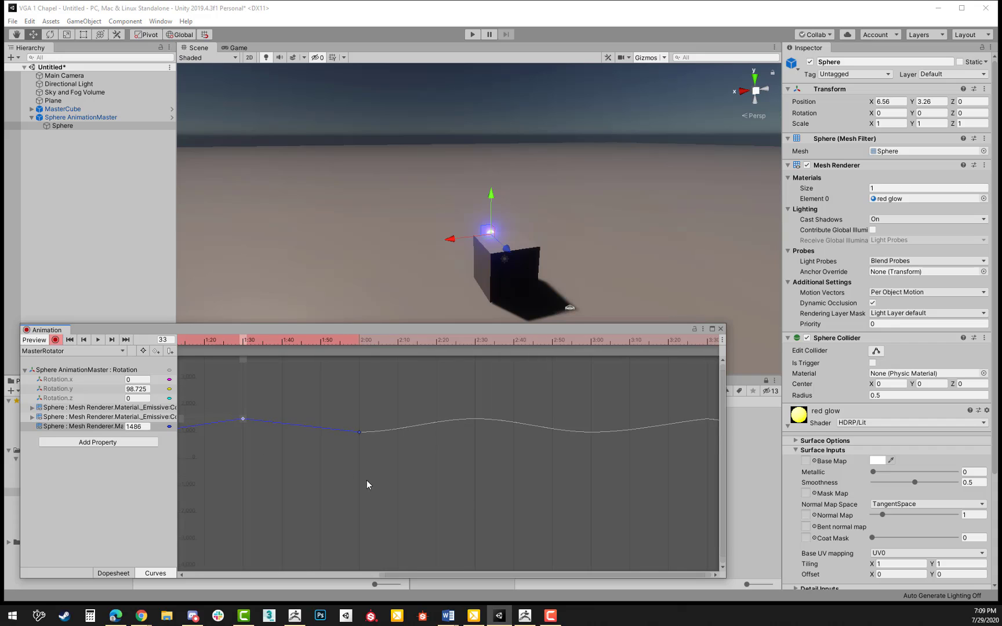
left_click_drag(392, 575, 193, 561)
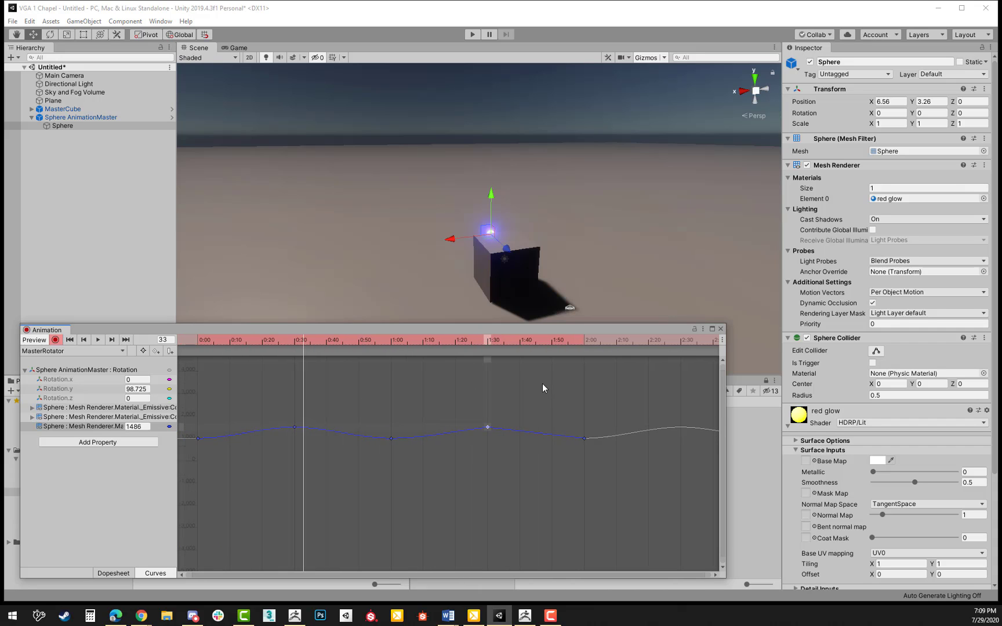
scroll(543, 383, "up", 5)
left_click(540, 535)
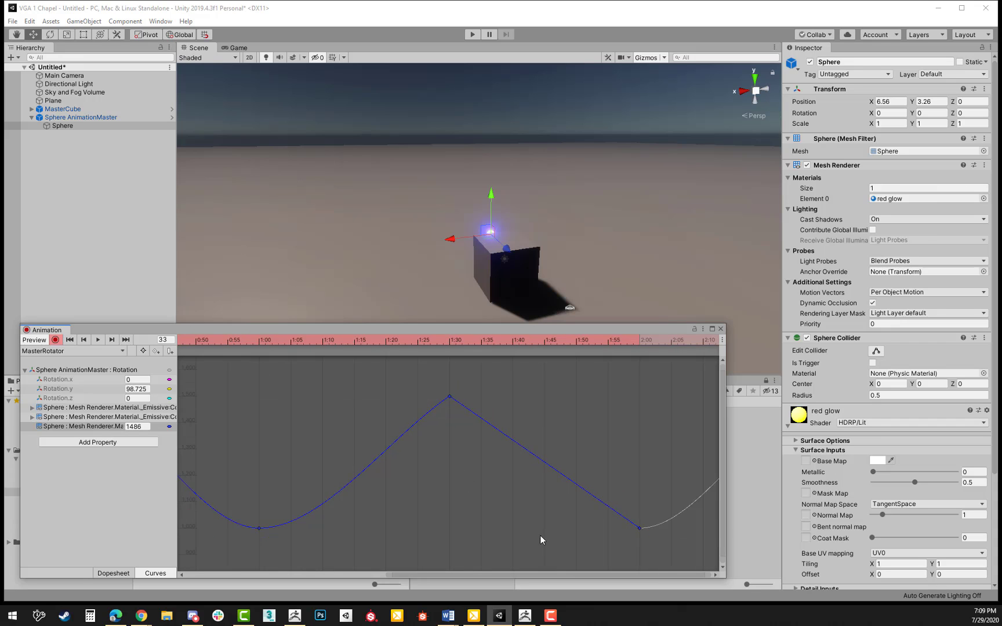
key("f")
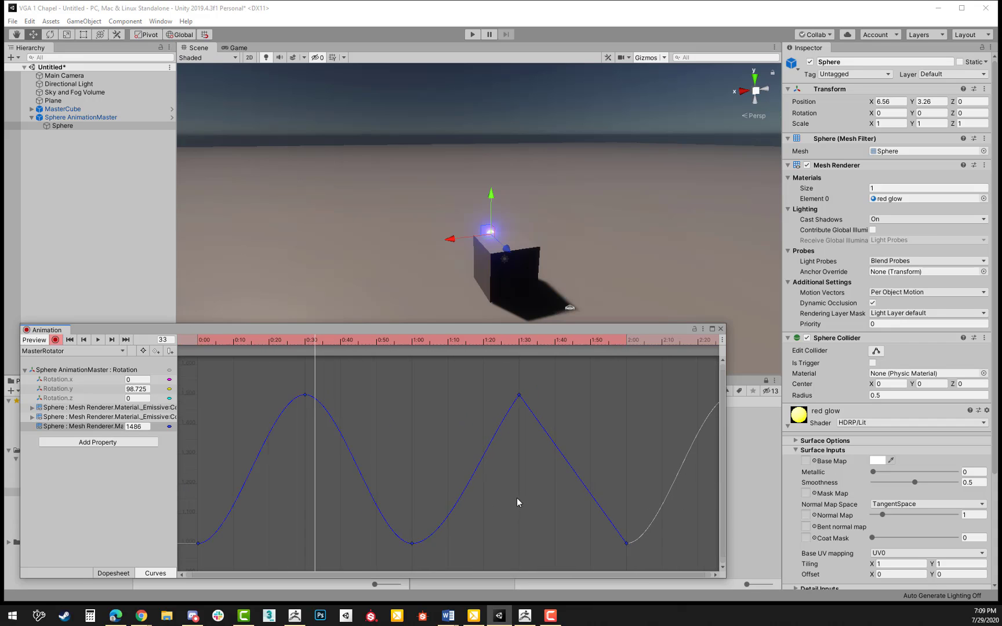
left_click_drag(204, 372, 611, 575)
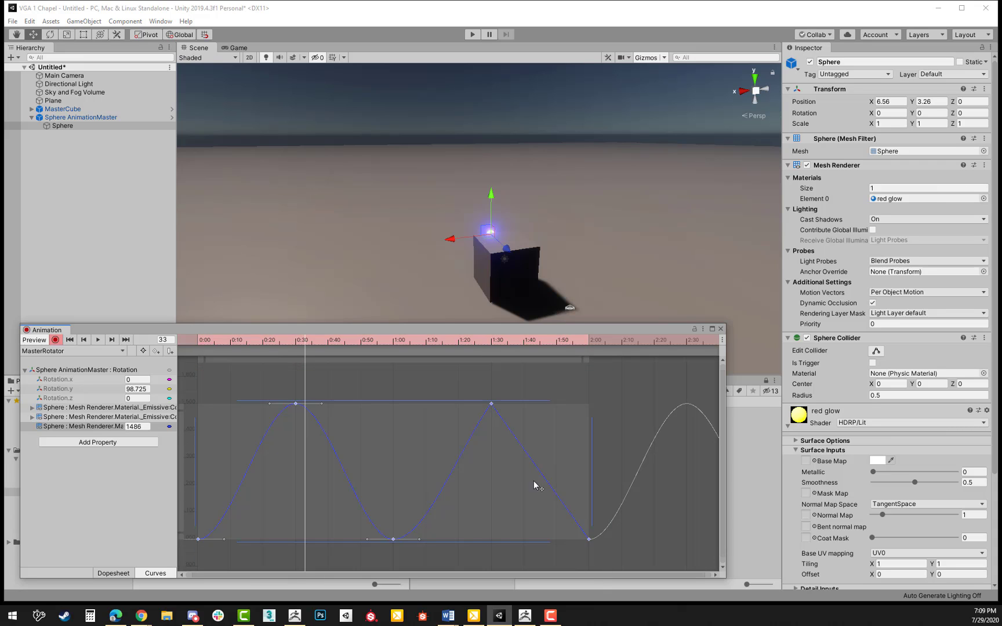
right_click(487, 401)
mouse_move(546, 522)
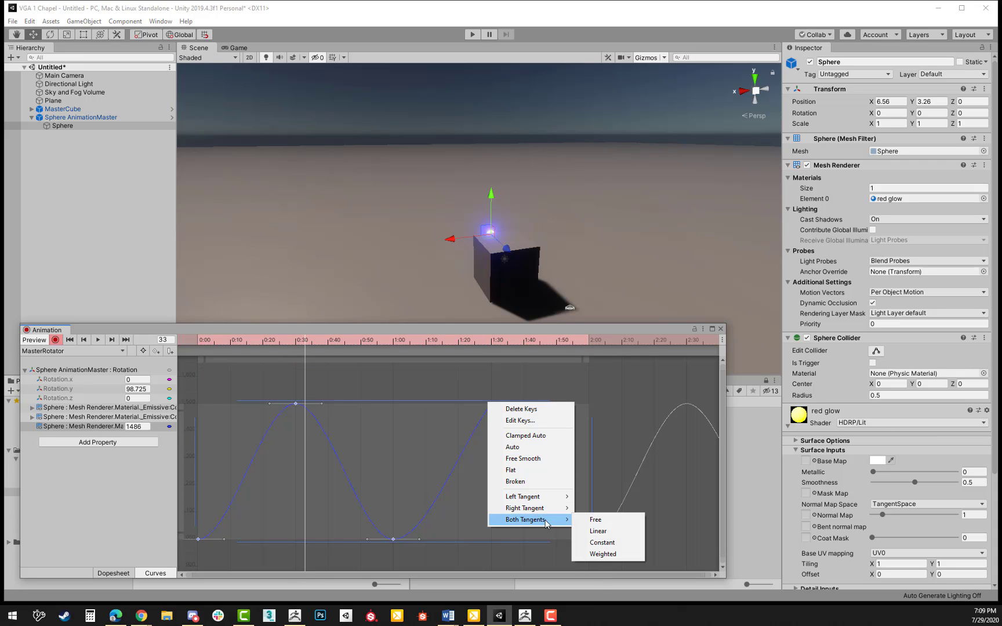
left_click(604, 553)
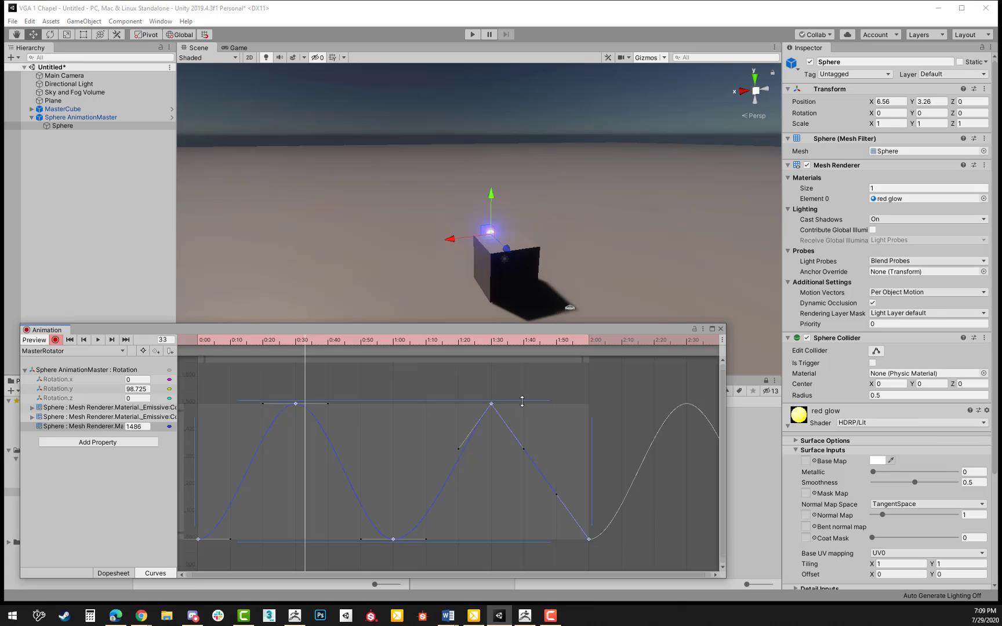
Set both tangents of all selected Emissive Intensity keys to Linear and play back the clip.
right_click(492, 402)
mouse_move(541, 519)
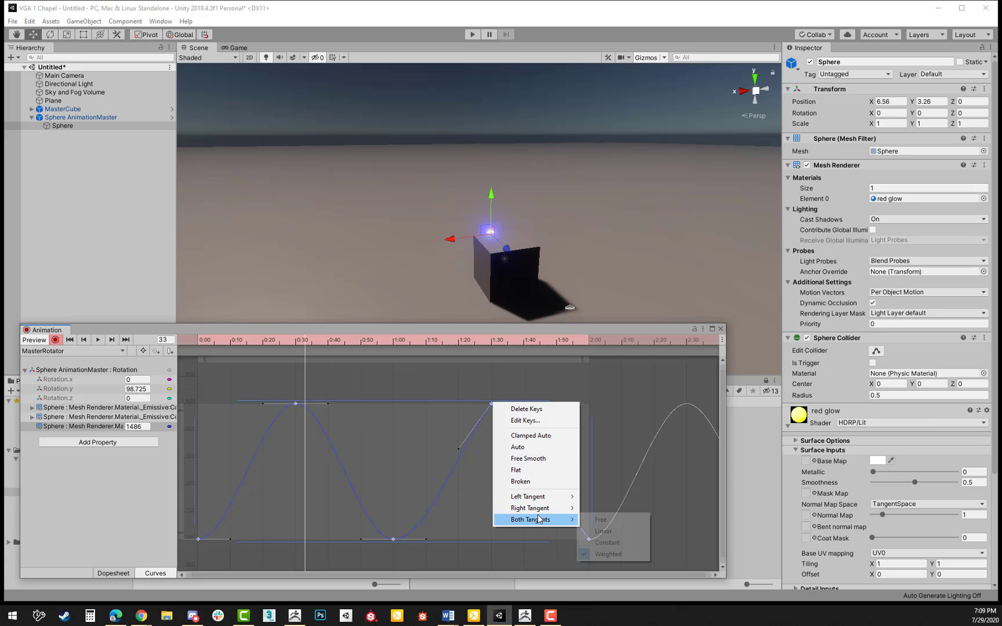
left_click(604, 533)
key("space")
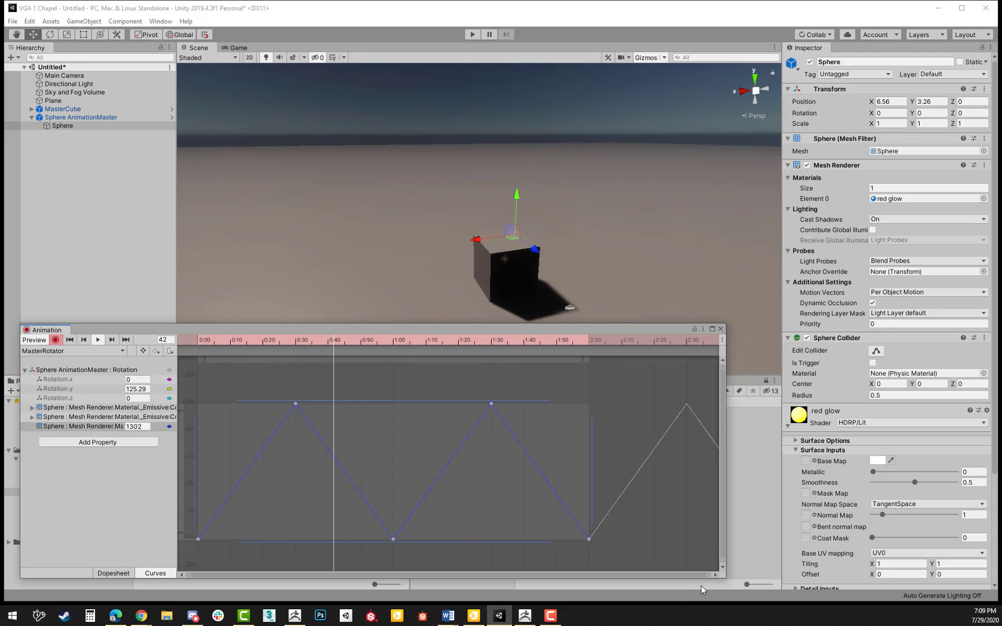
Try moving the Emissive Intensity key at 1:30 to about 1:14, and undo the move.
left_click(525, 384)
left_click_drag(491, 406, 439, 406)
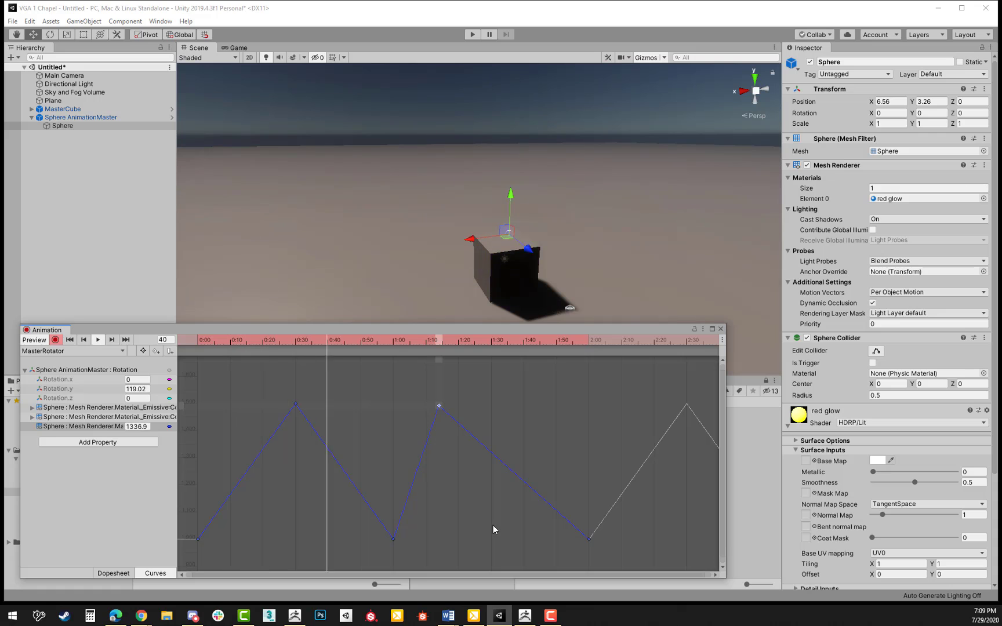
key("ctrl+z")
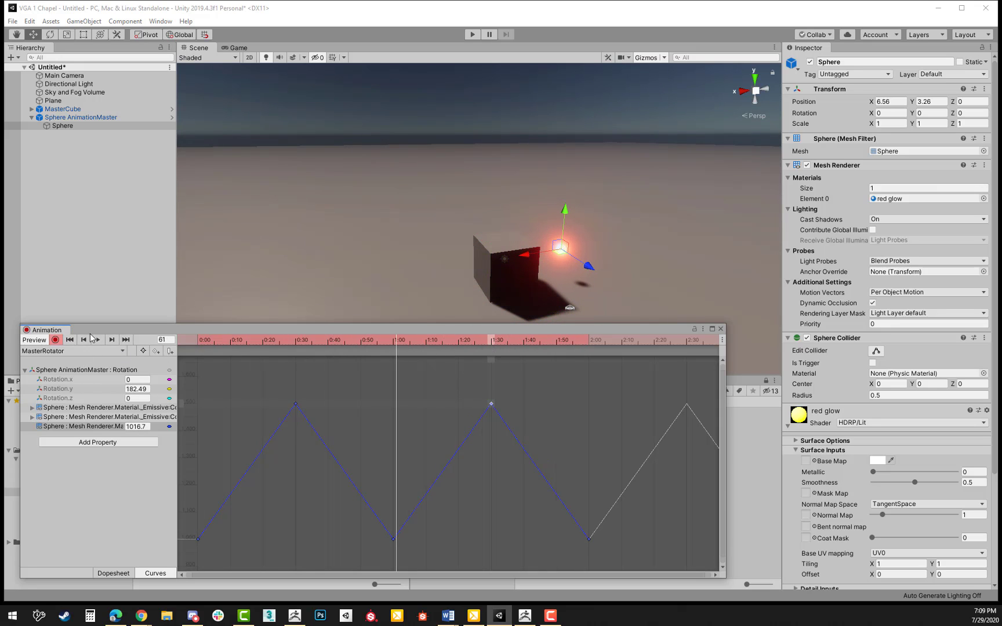
Go to the keyframe at 1:30 and set the Sphere's Emissive Color to yellow (EFFF00).
left_click(112, 343)
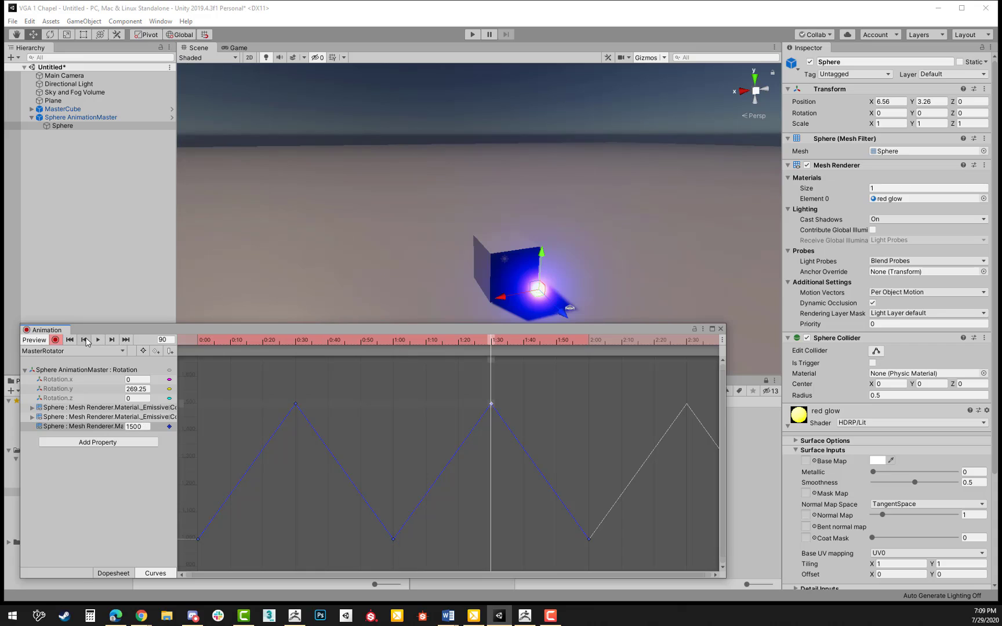
left_click(84, 341)
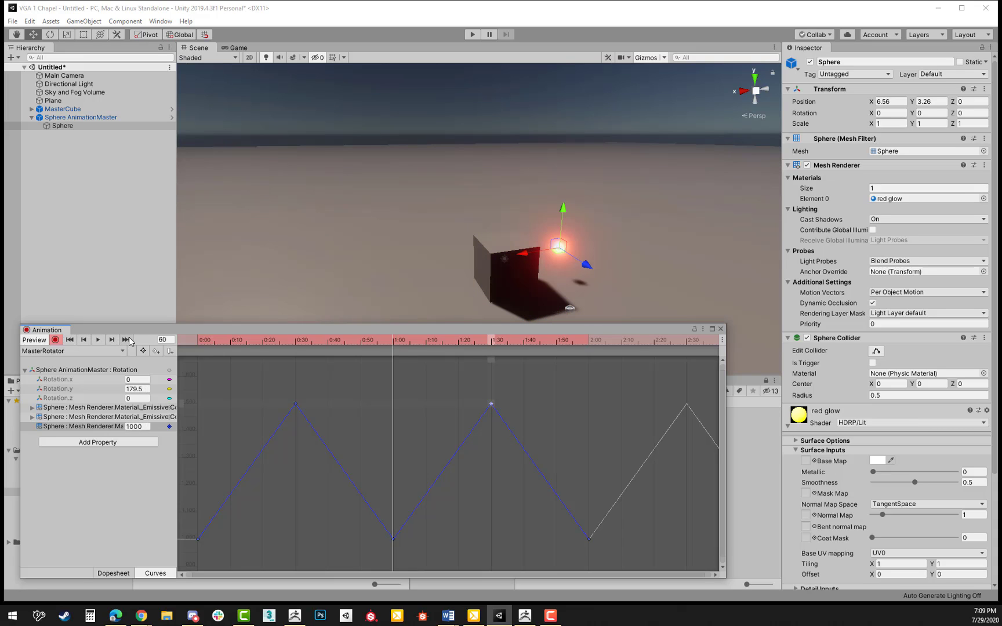
left_click(127, 340)
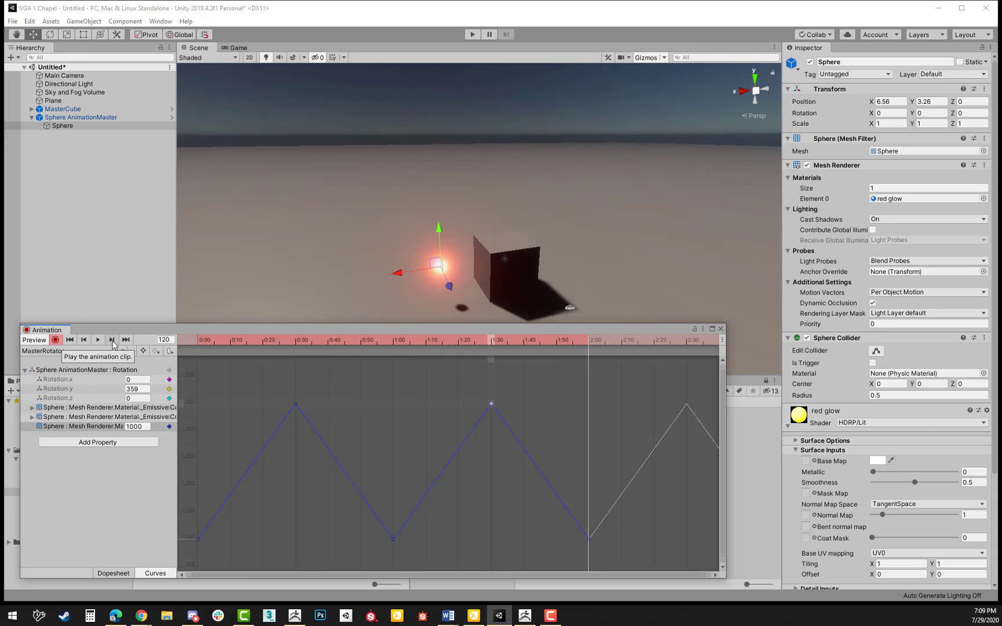
left_click(82, 340)
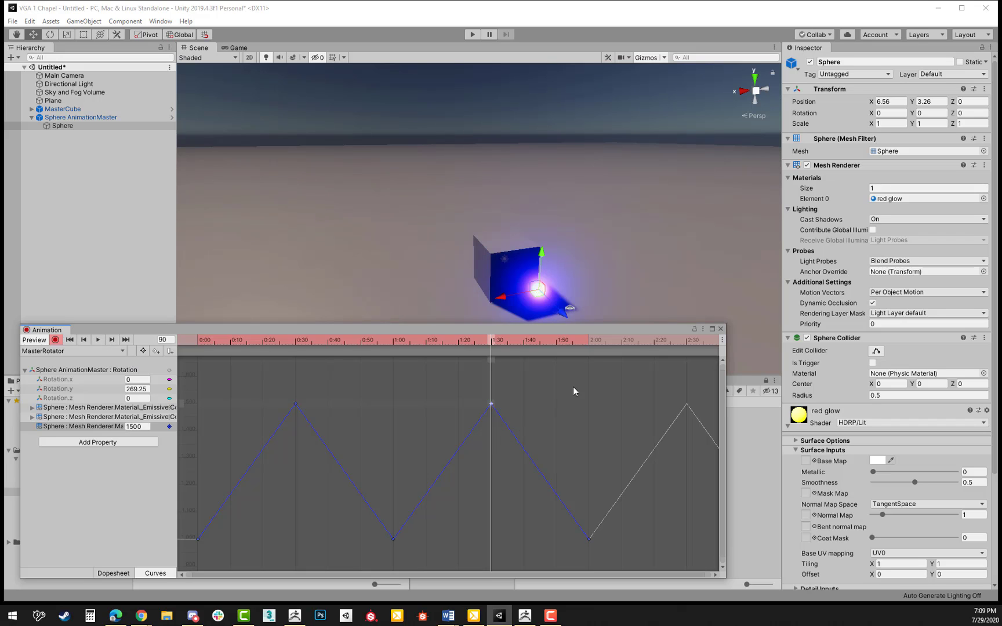
scroll(939, 509, "down", 4)
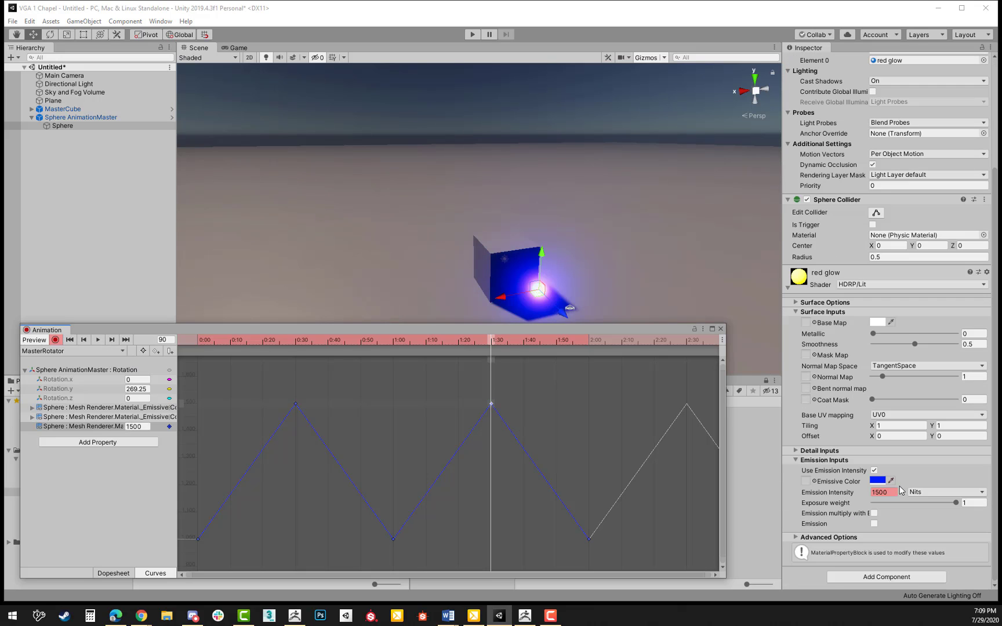
left_click(879, 482)
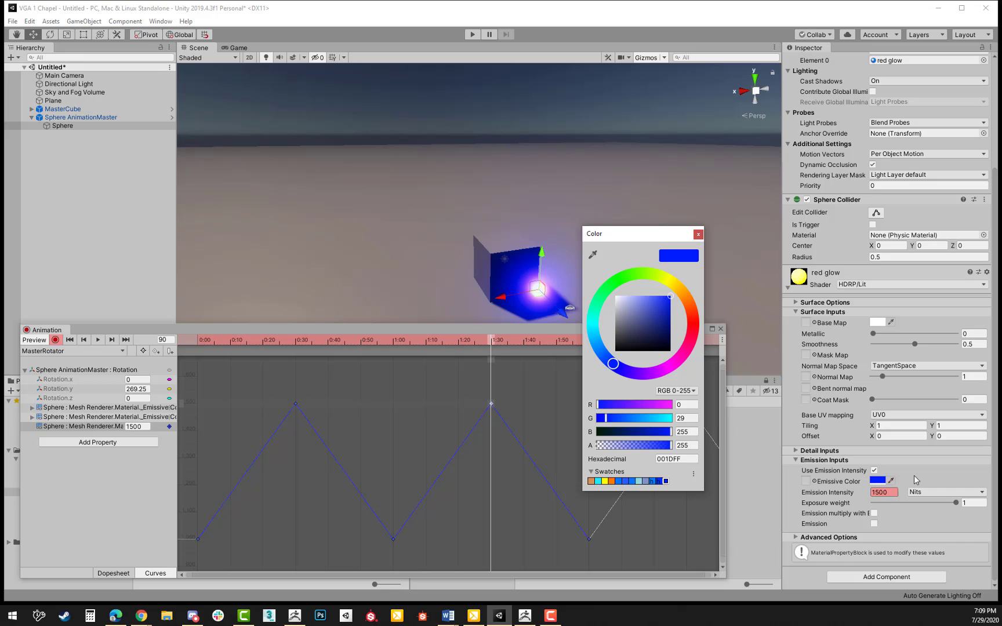
left_click_drag(672, 283, 667, 280)
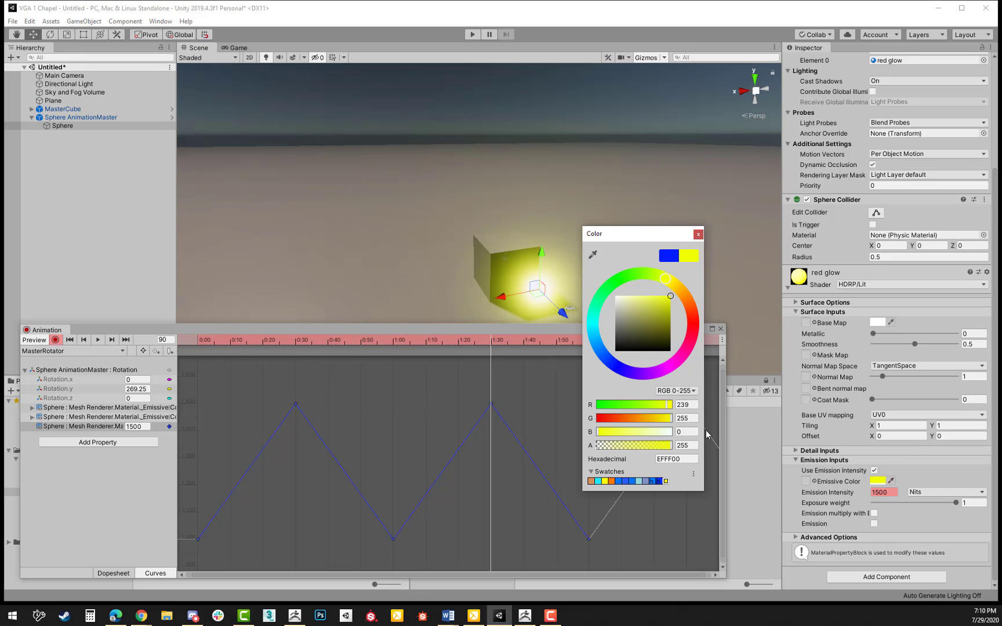
left_click(699, 234)
left_click(698, 235)
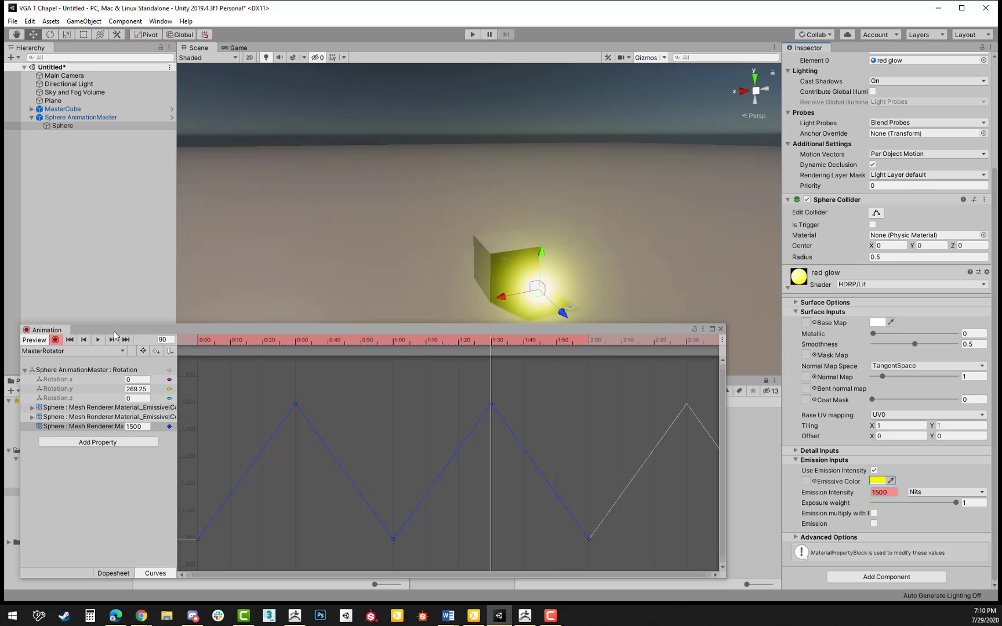
Play back the MasterRotator clip and widen the animated property list to show the full property names.
left_click(97, 339)
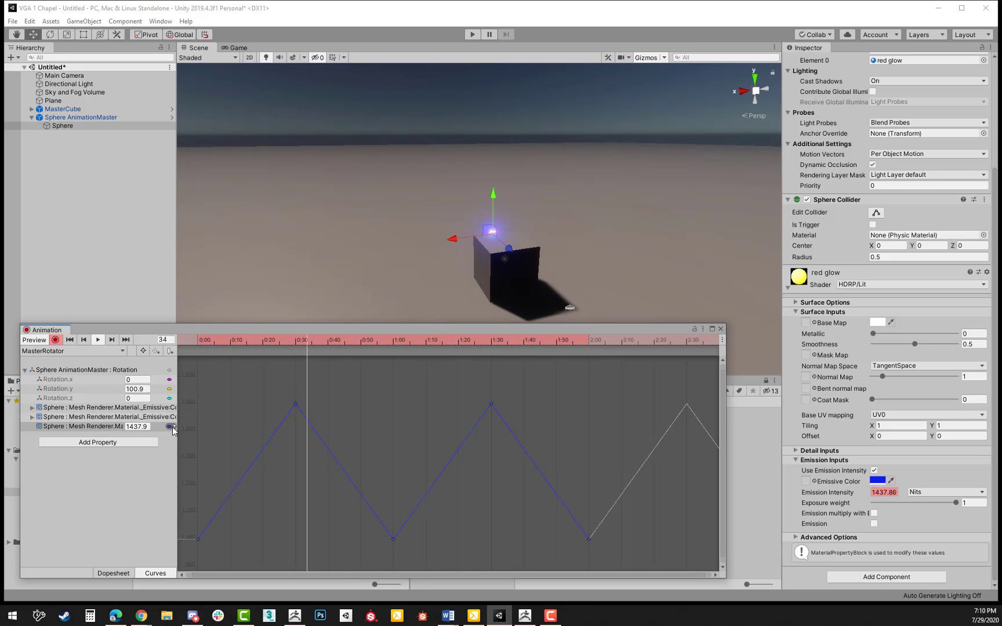
left_click_drag(172, 430, 286, 437)
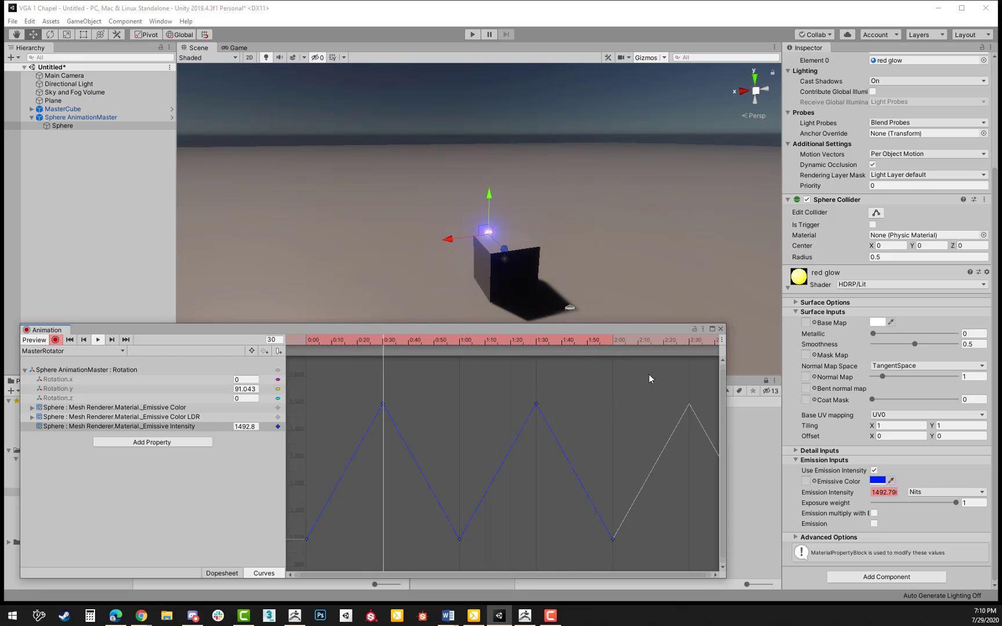
Expand the Sphere's Emissive Color channels and examine their values at the 1:30 and 1:00 keyframes.
left_click(32, 408)
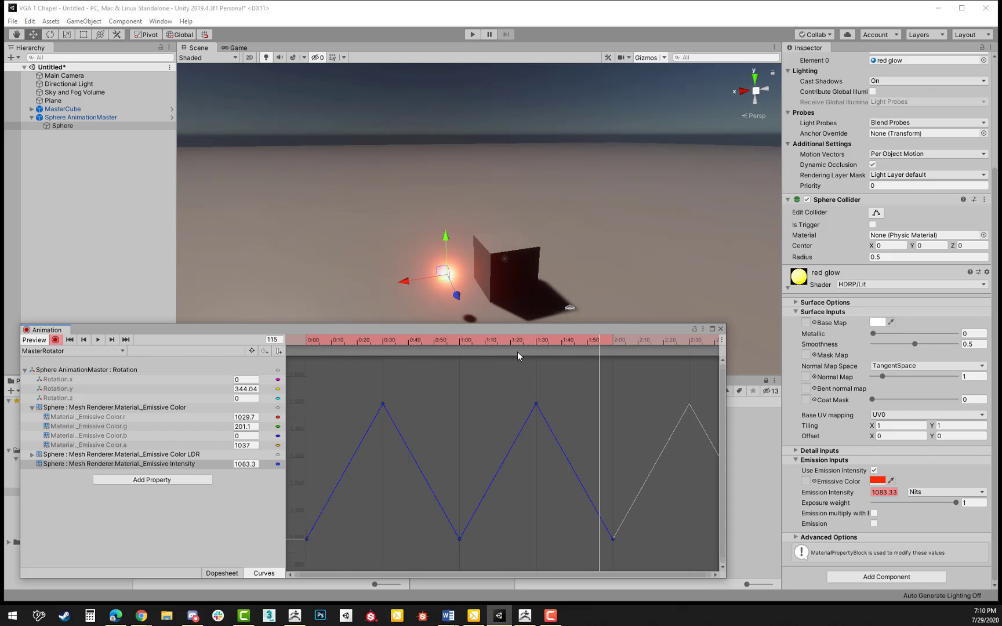
left_click(84, 340)
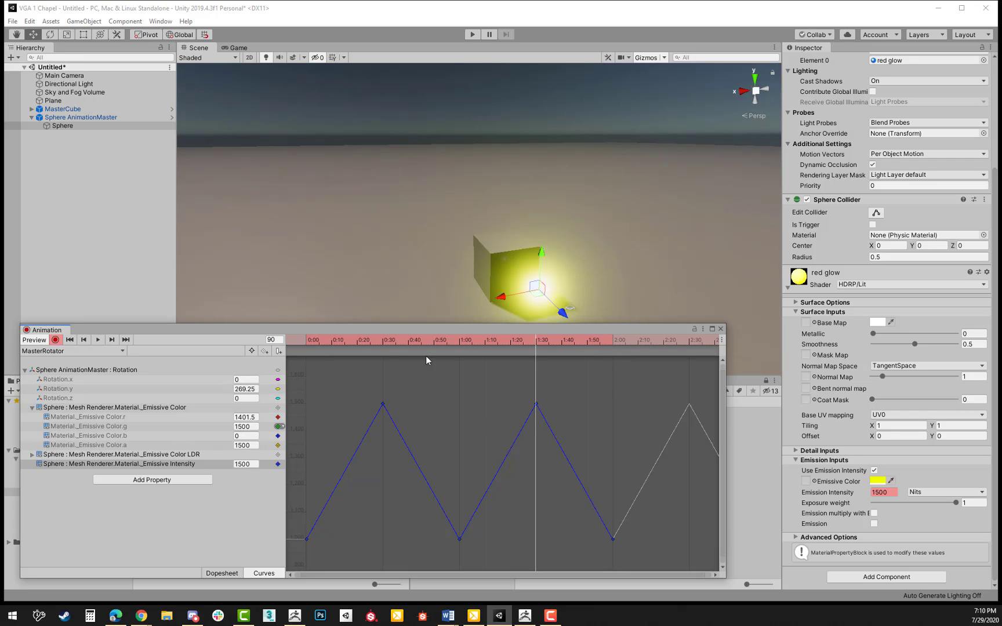
left_click(85, 339)
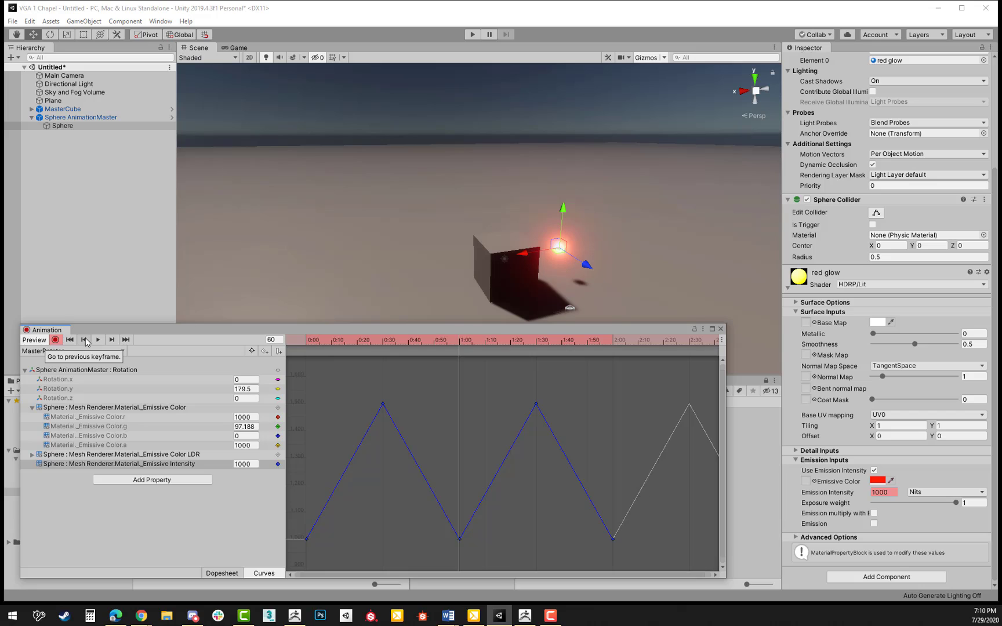
Go to the keyframe at 0:00 and collapse the Sphere's Emissive Color channels.
left_click(85, 340)
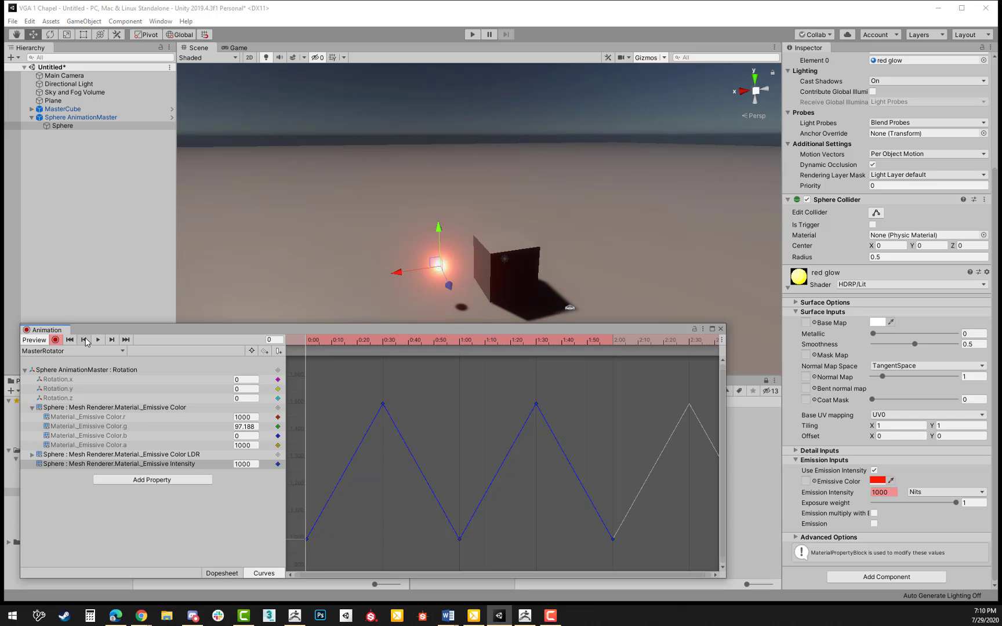
left_click(32, 407)
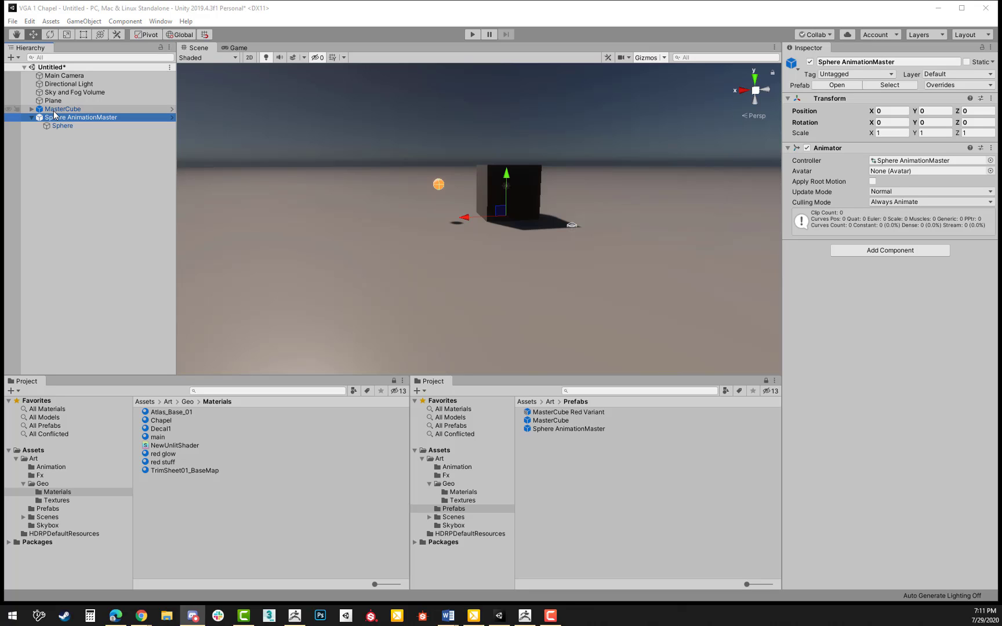
Nest the Sphere AnimationMaster prefab inside MasterCube, alongside its Cube child.
left_click(117, 127)
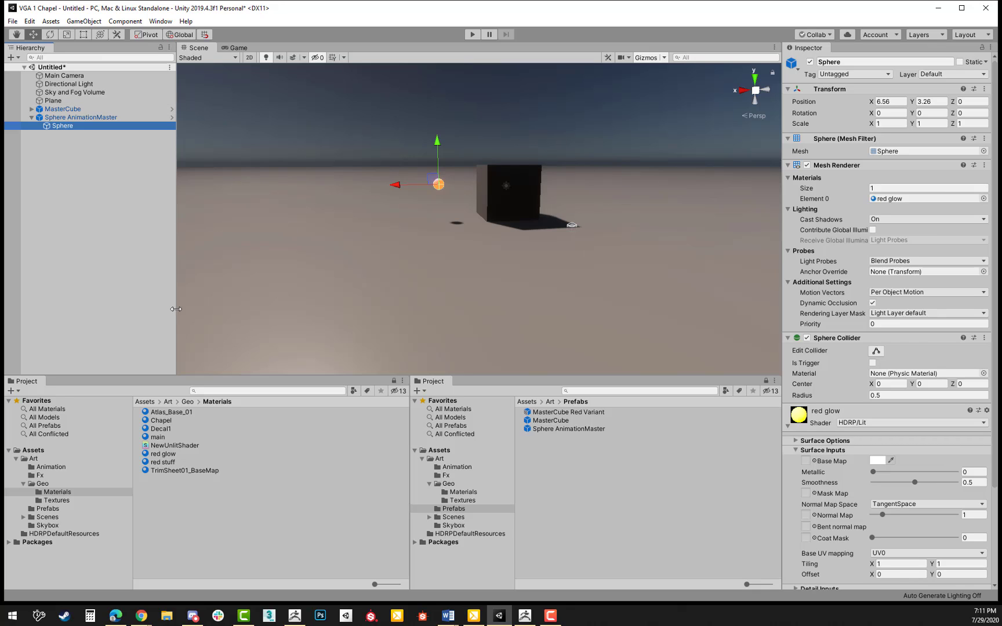
left_click(53, 119)
left_click(31, 118)
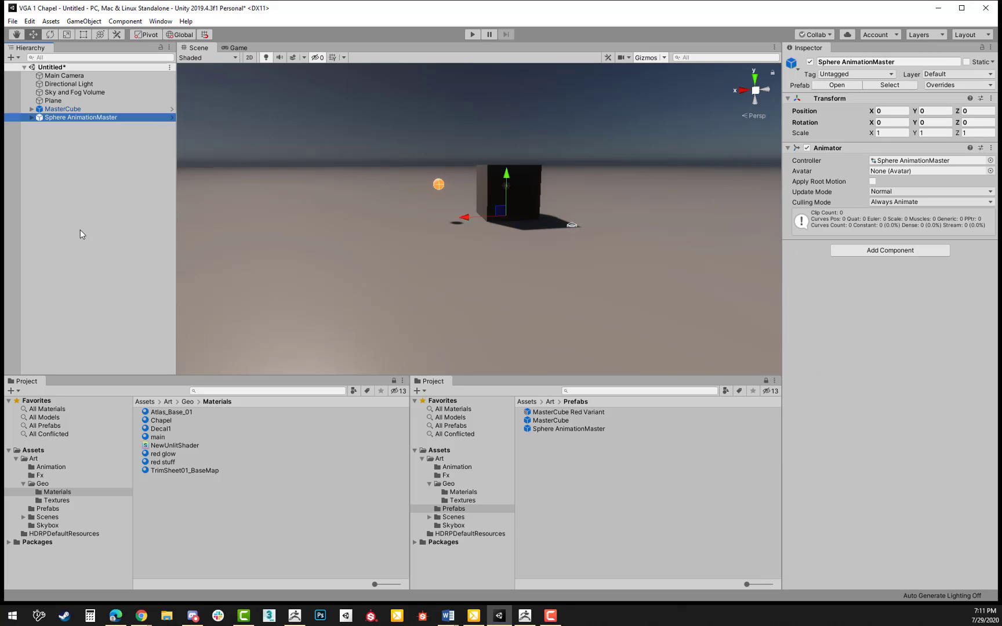
left_click(31, 109)
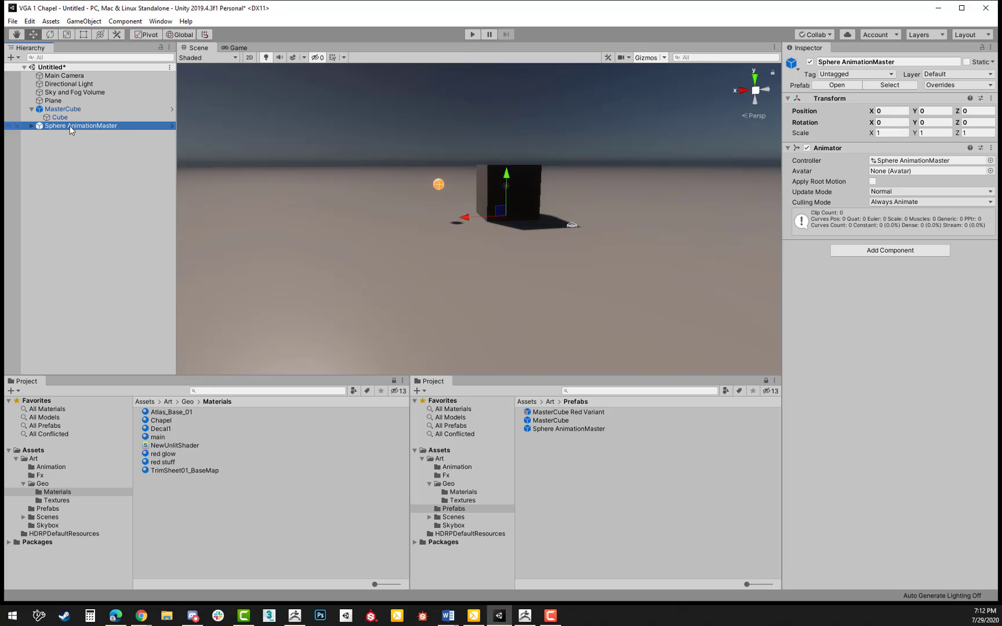
left_click_drag(67, 125, 73, 110)
left_click(84, 187)
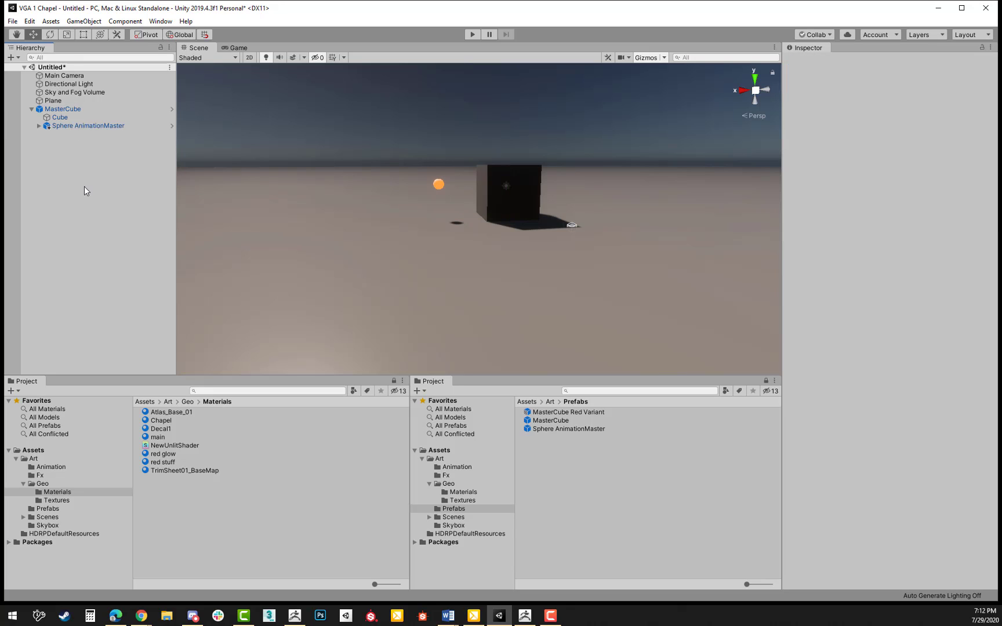
Apply all of the MasterCube instance's overrides to its prefab.
left_click(66, 109)
left_click(986, 87)
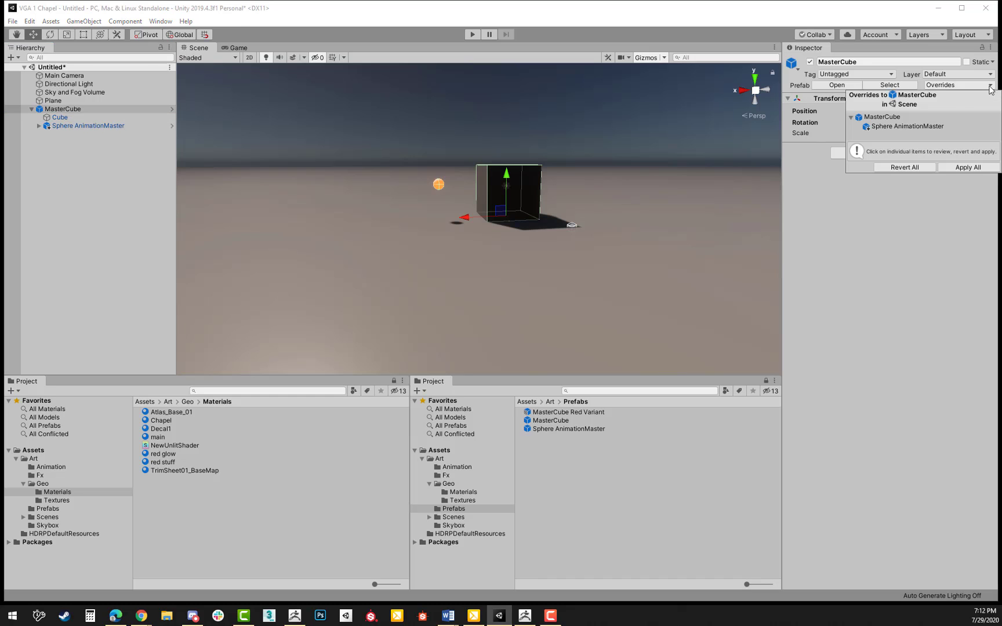
left_click(967, 167)
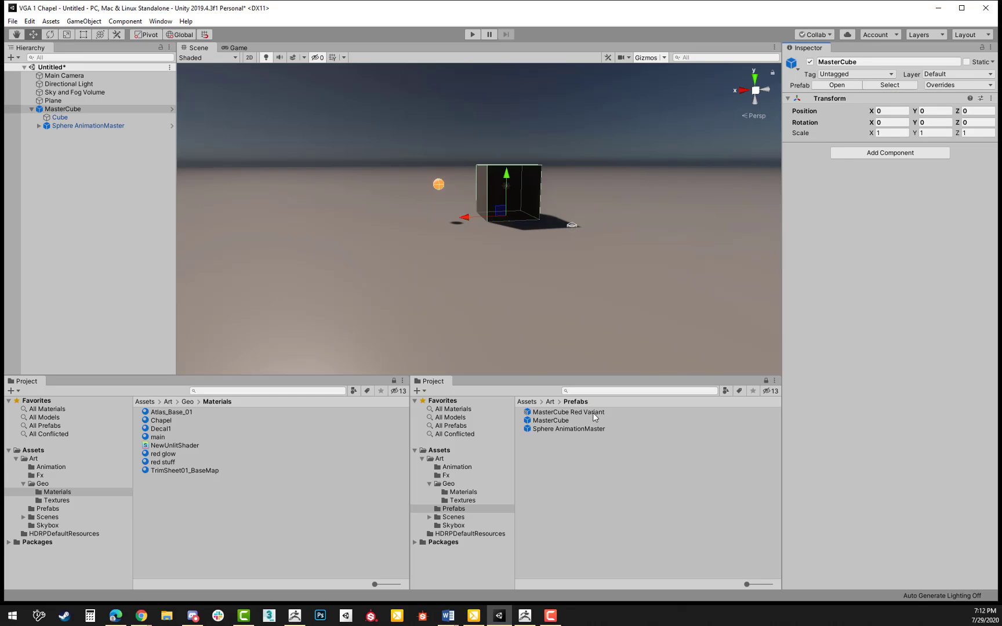
Inspect the MasterCube prefab and its nested Sphere AnimationMaster prefab in prefab editing mode, and return to the scene.
left_click(557, 429)
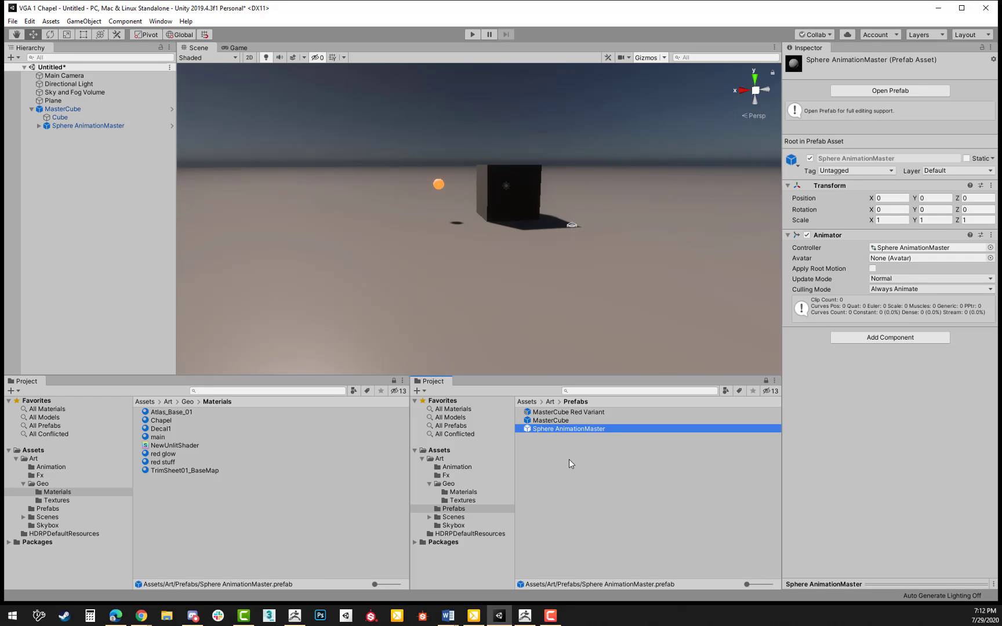
key("Up")
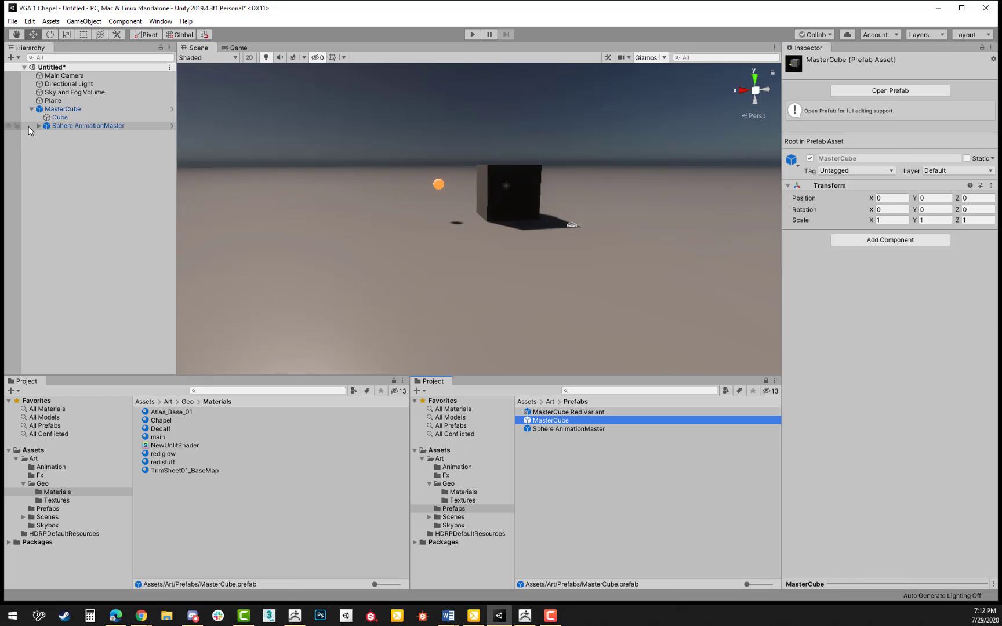
left_click(172, 109)
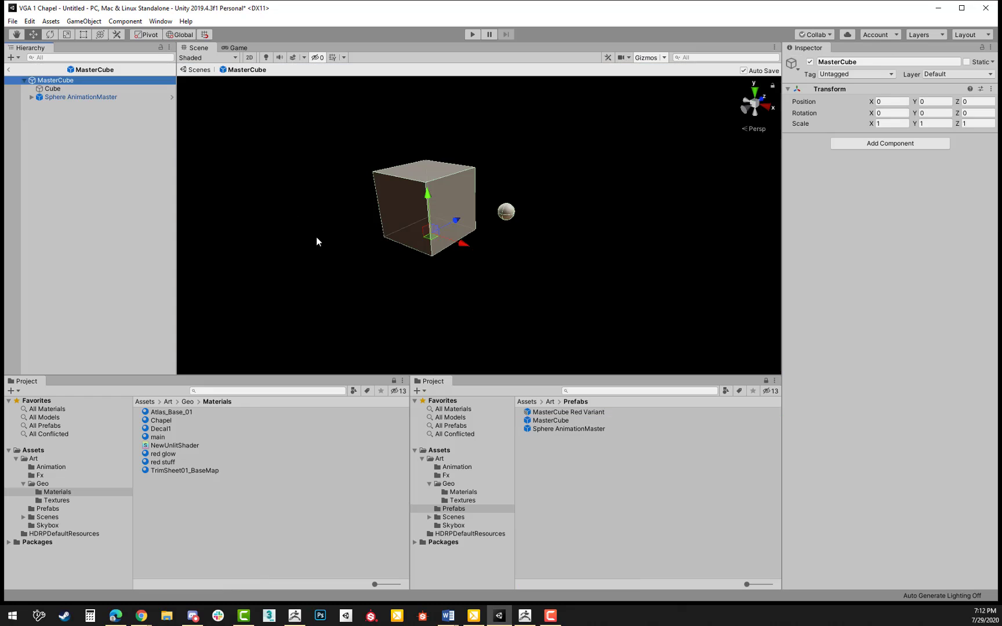
left_click(31, 97)
left_click(172, 97)
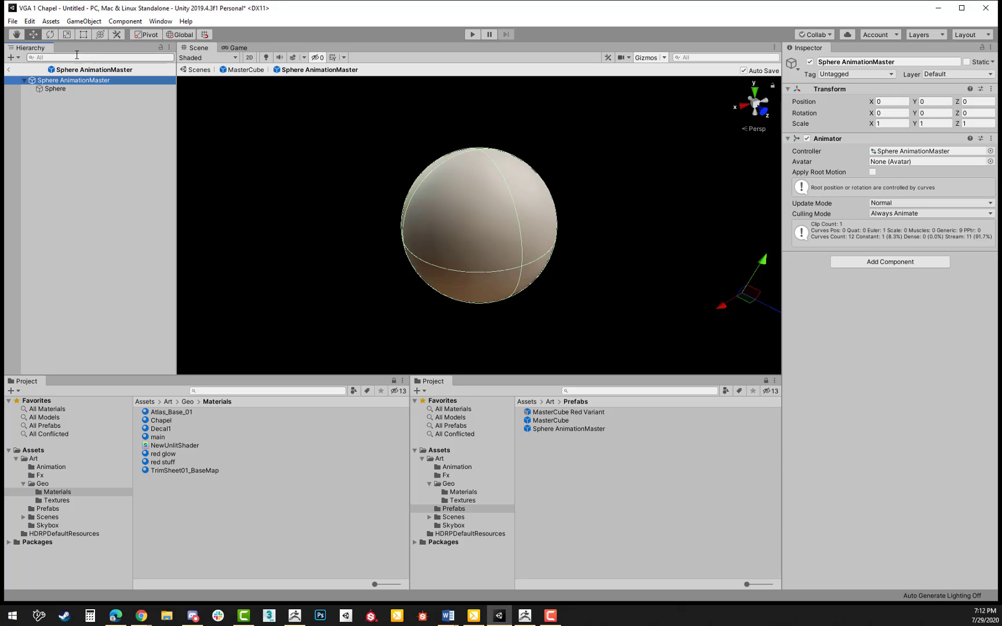
left_click(10, 71)
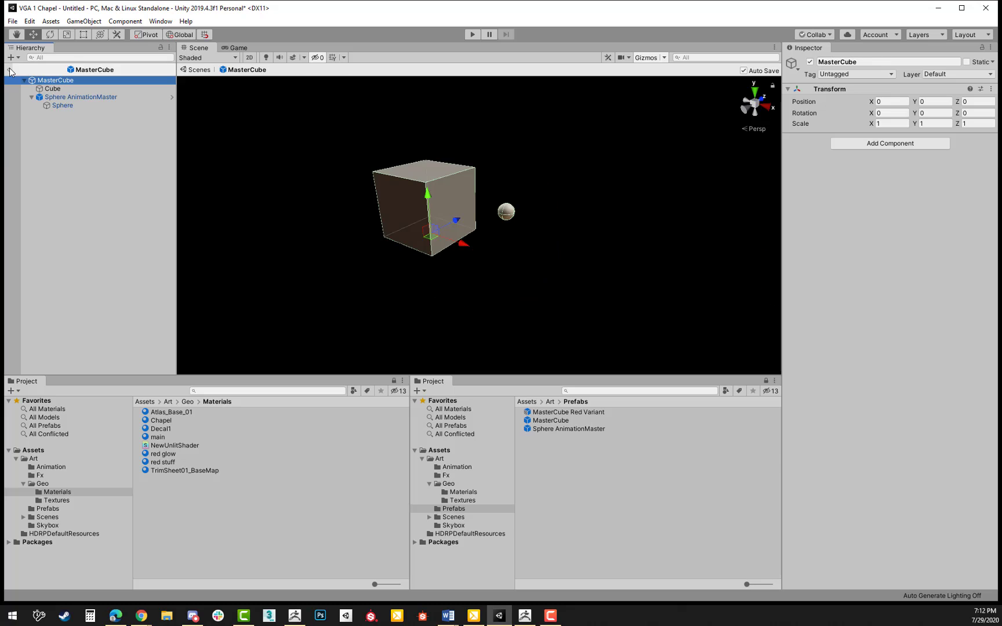
left_click(10, 71)
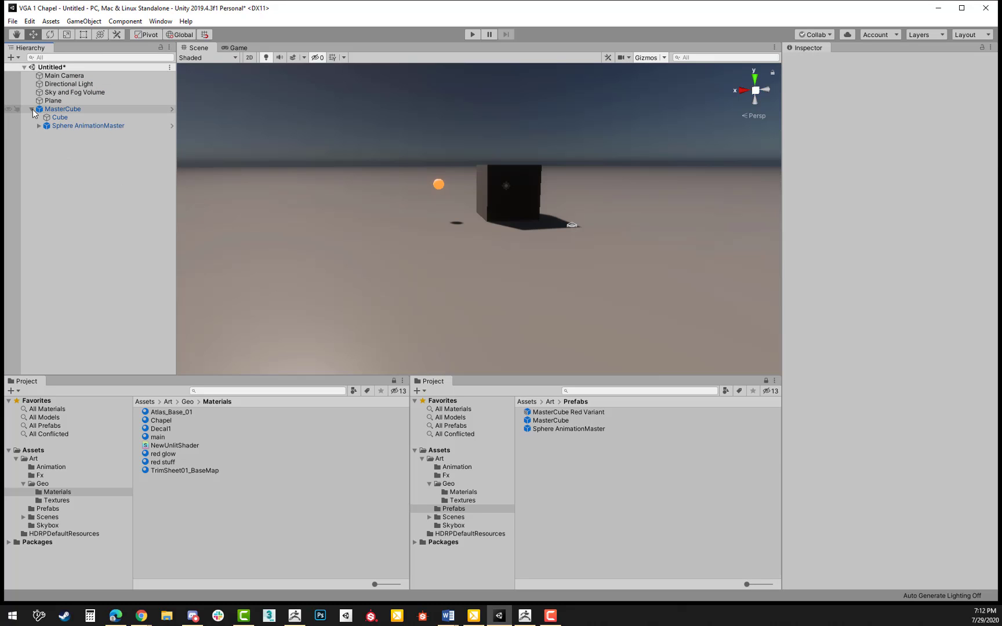
Examine the Sphere AnimationMaster nested in MasterCube and the contents of the Animation assets folder.
left_click(62, 109)
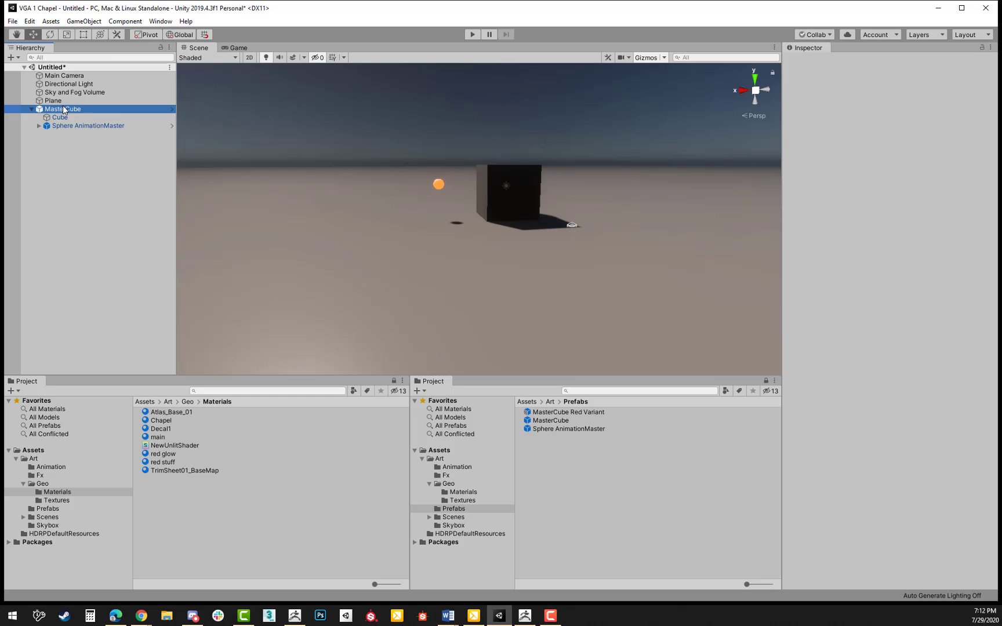
left_click(62, 125)
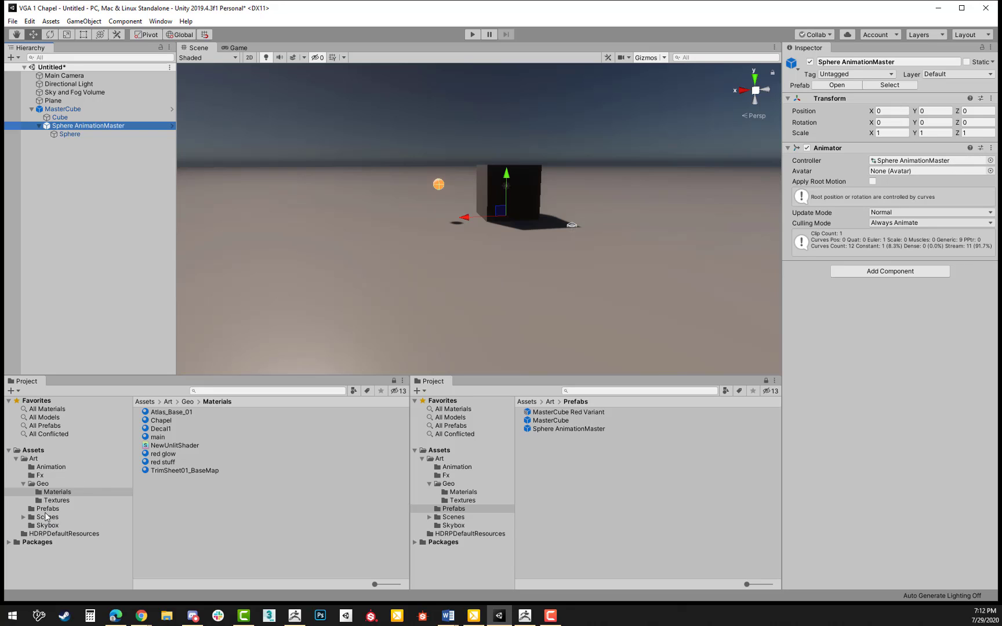
left_click(50, 468)
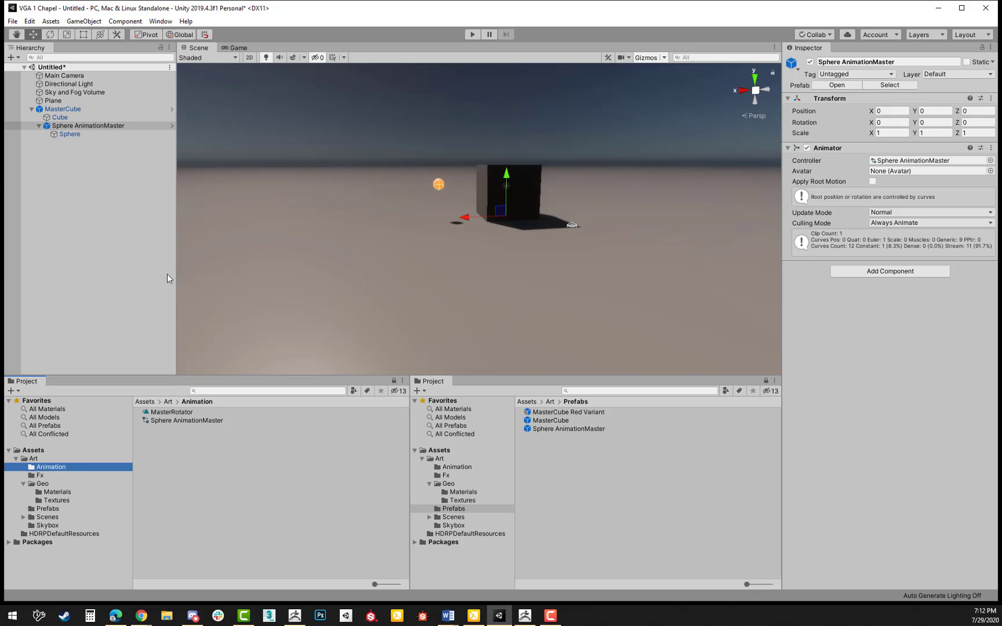
Place a MasterCube Red Variant from the Prefabs folder in the scene beside MasterCube, at about X 19.3, Z -4.
left_click(51, 509)
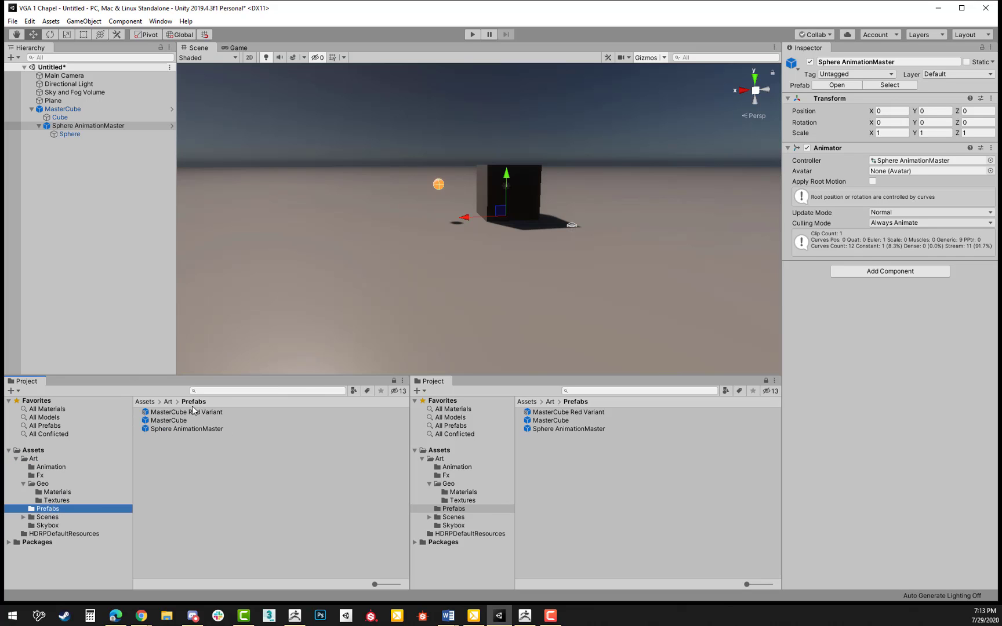
left_click_drag(193, 411, 307, 225)
key("f")
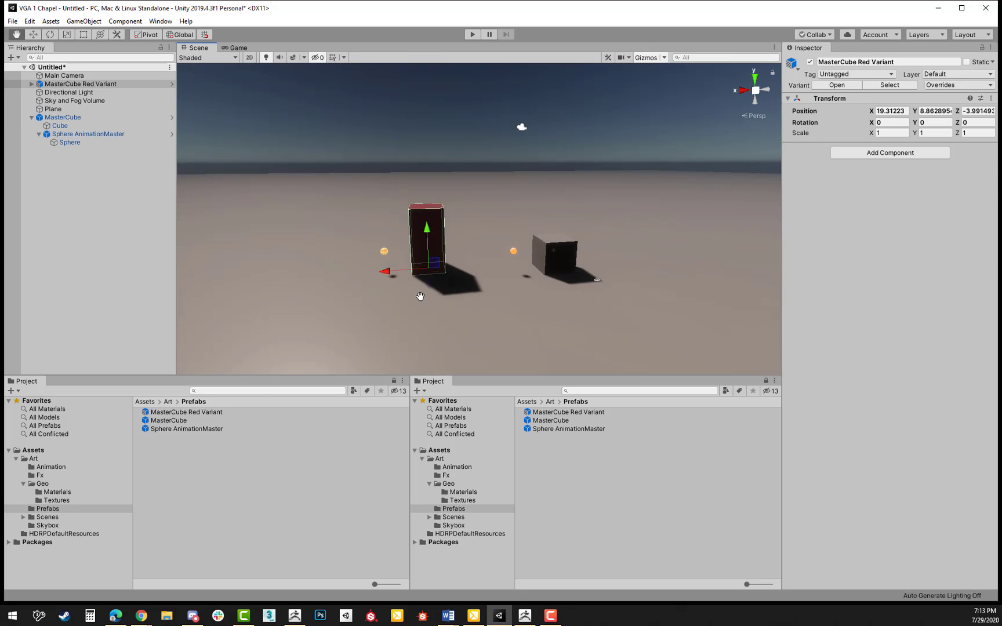
Run the scene and examine the orbiting spheres around both cubes in the Scene view with gizmos hidden.
left_click(472, 35)
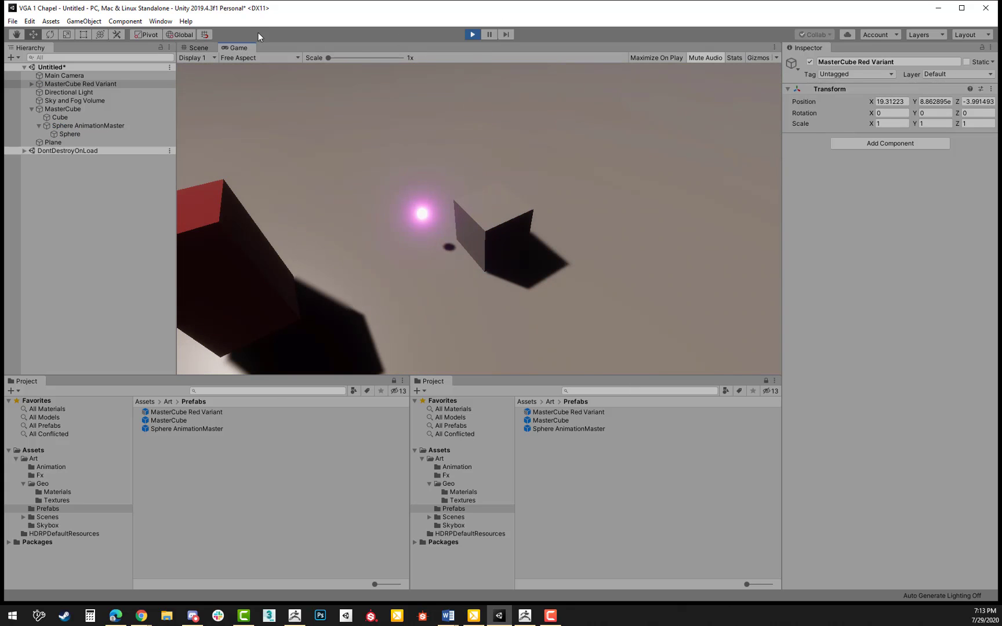
left_click(198, 47)
left_click_drag(425, 168, 547, 244, "alt")
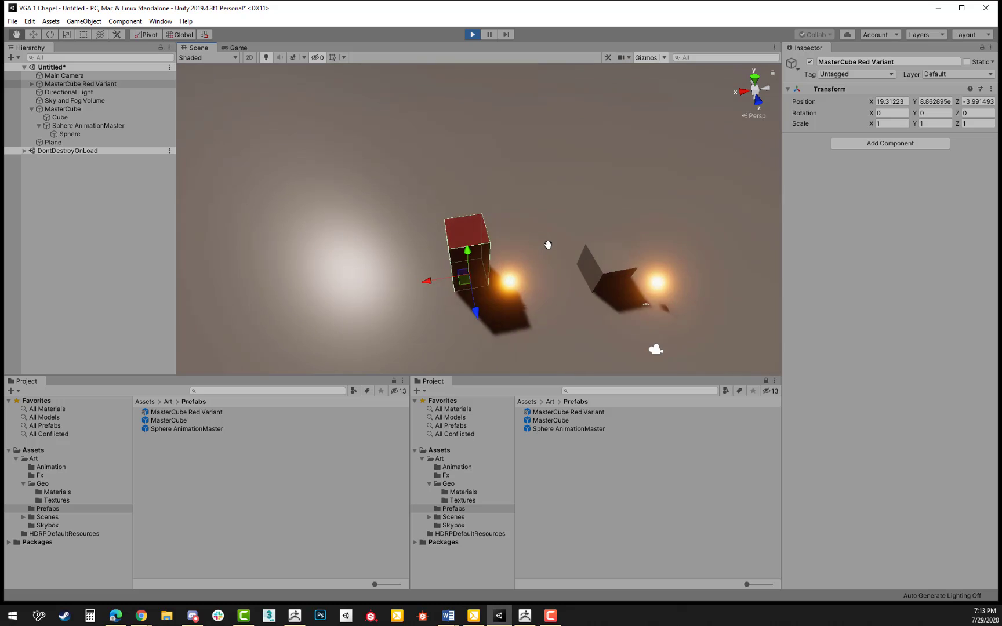
left_click(642, 56)
middle_click_drag(550, 293, 561, 210)
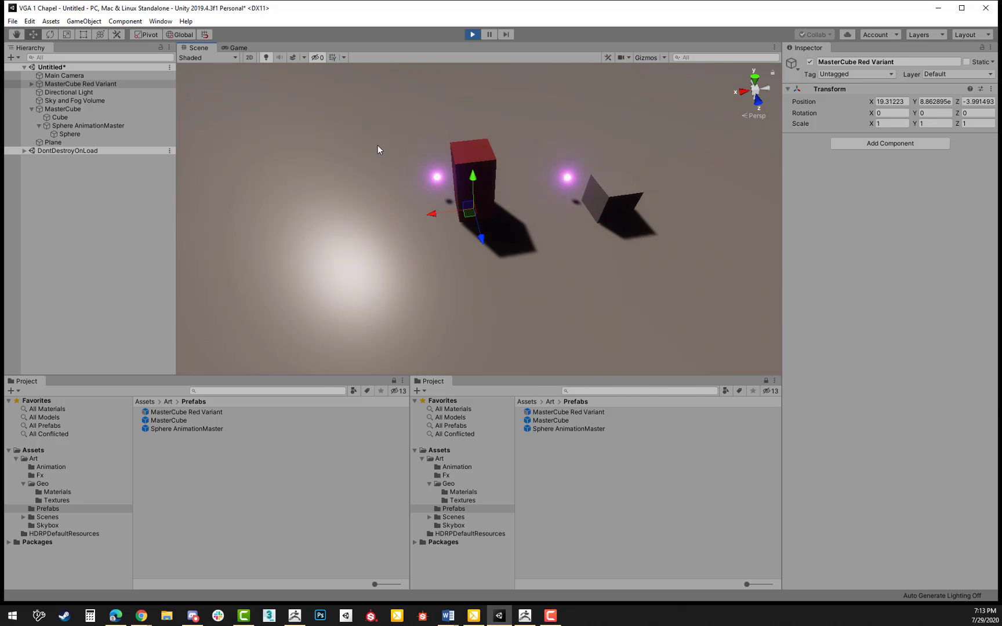
left_click(592, 300)
middle_click_drag(539, 263, 543, 276)
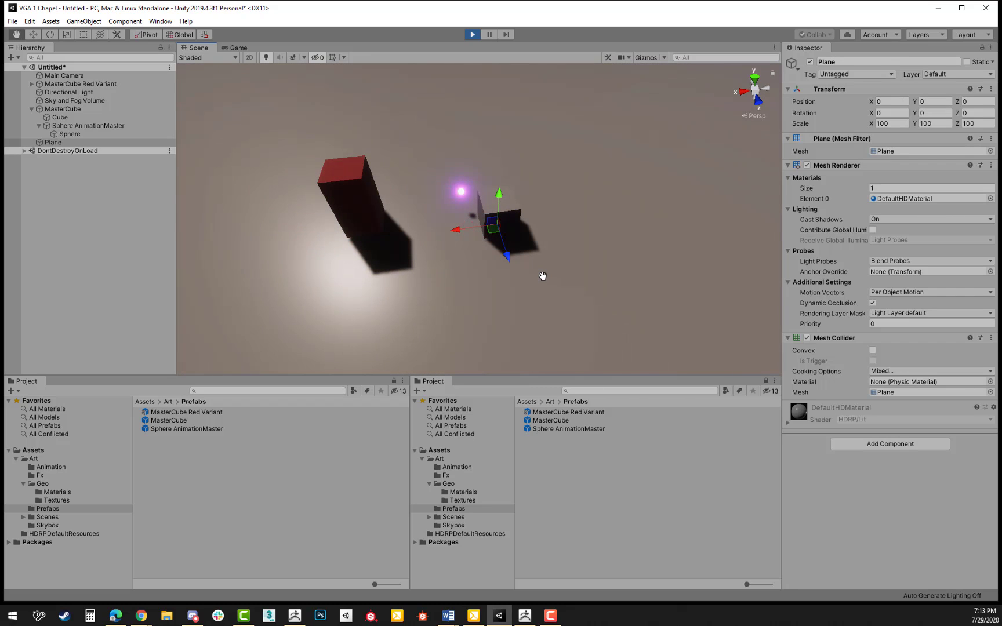